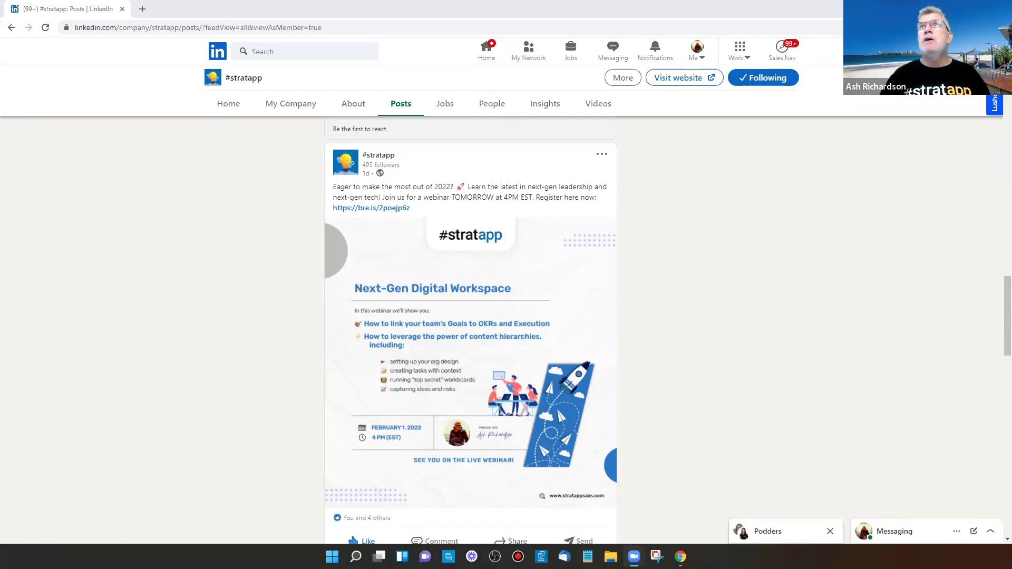
Switch to #stratapp and open the org-wide strategy map of the seafood brand goal for editing.
left_click(680, 557)
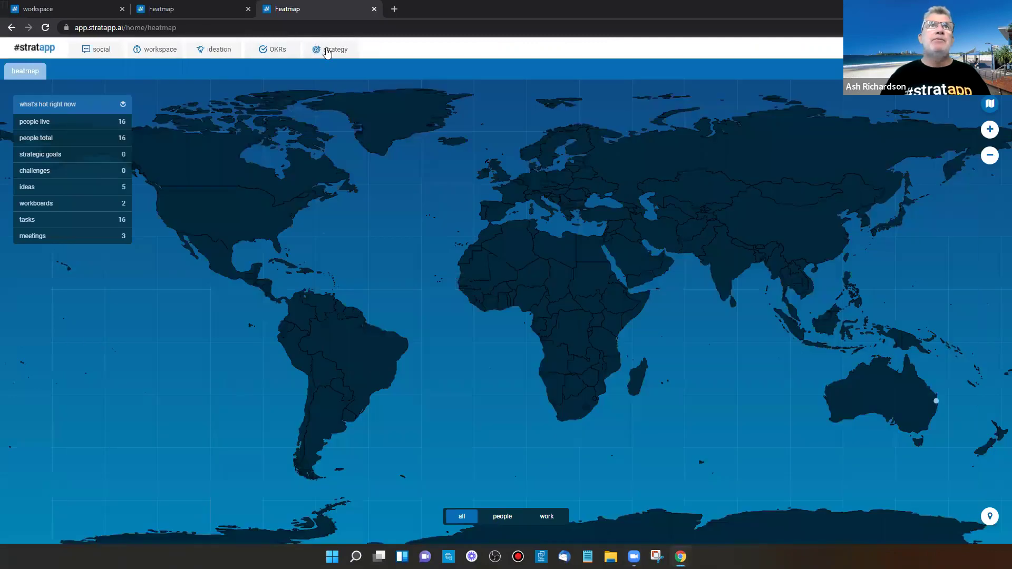
left_click(327, 50)
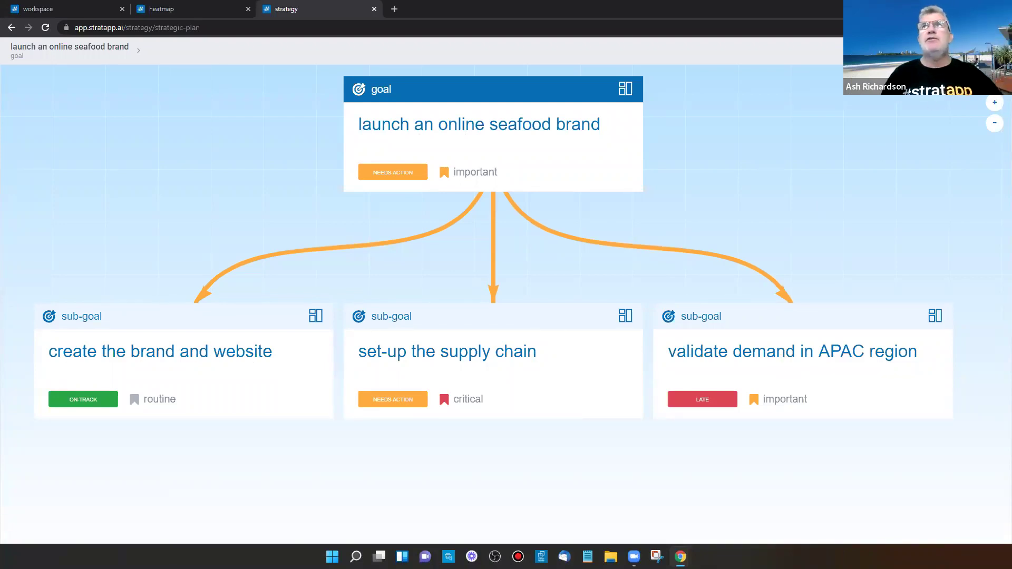
key("Escape")
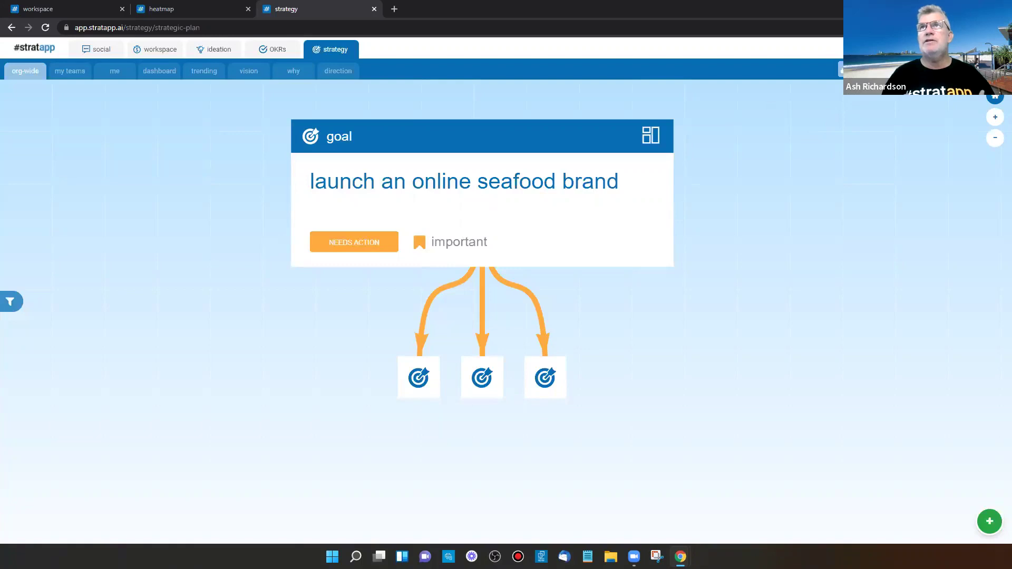
left_click_drag(734, 255, 723, 159)
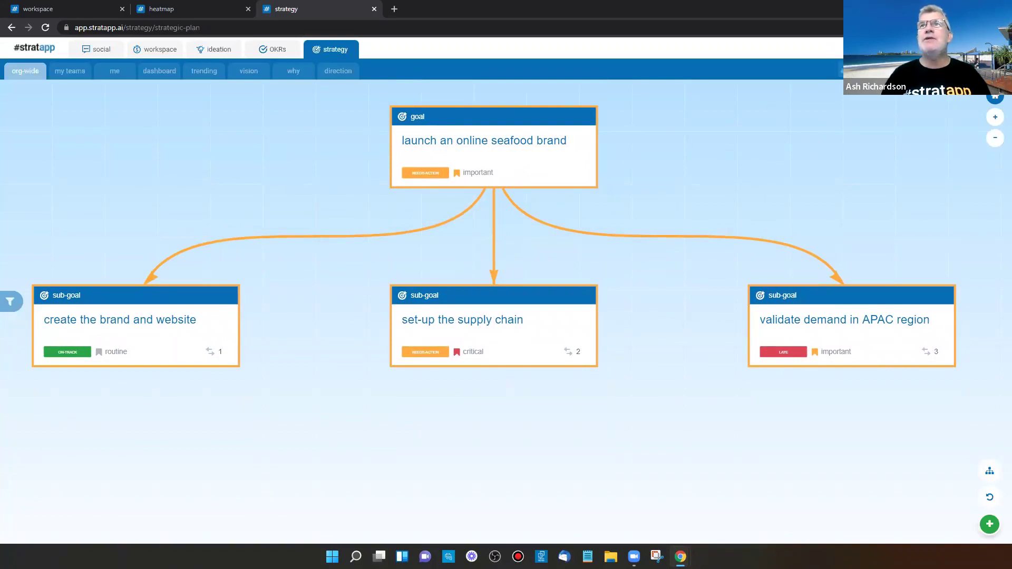
Add a child element titled "build our own packaging plant in Darwin" under the "set-up the supply chain" sub-goal.
left_click(503, 325)
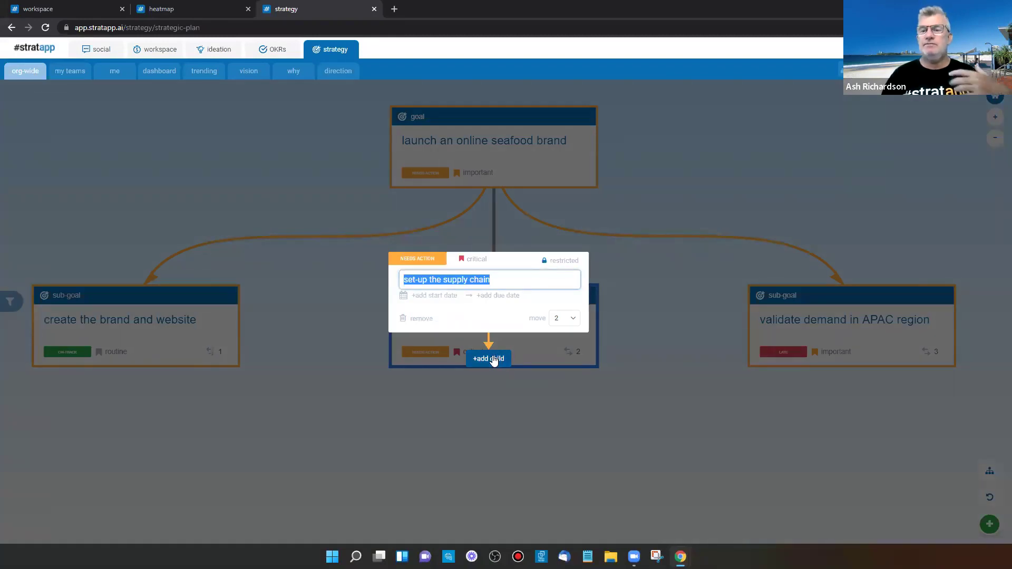
left_click(494, 360)
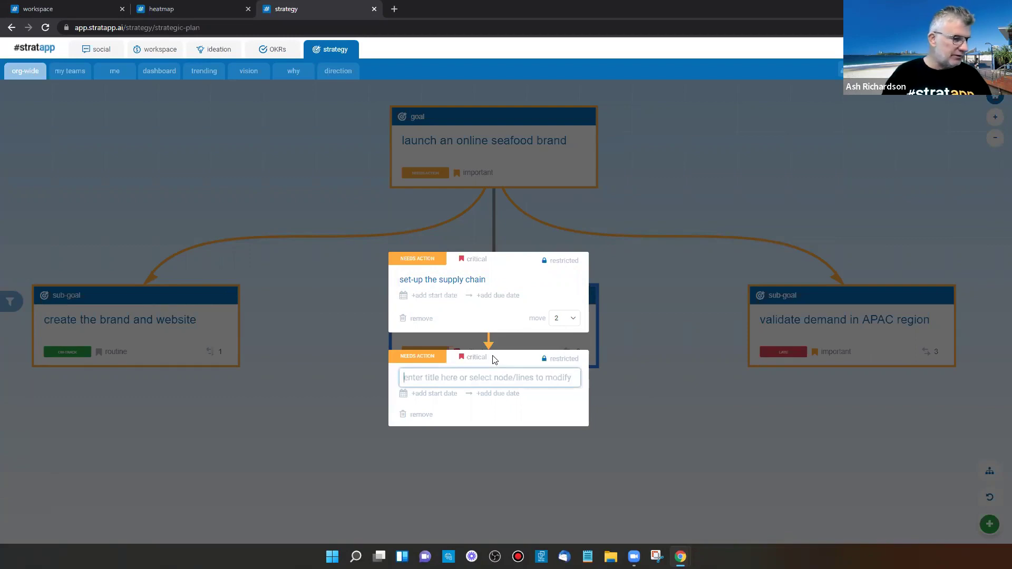
type("build ")
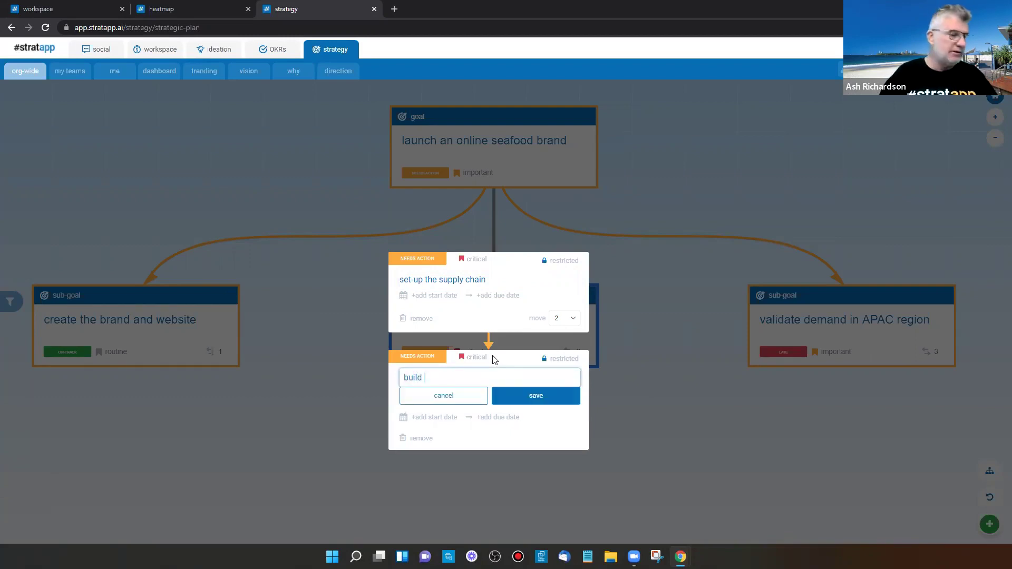
type("our own packag")
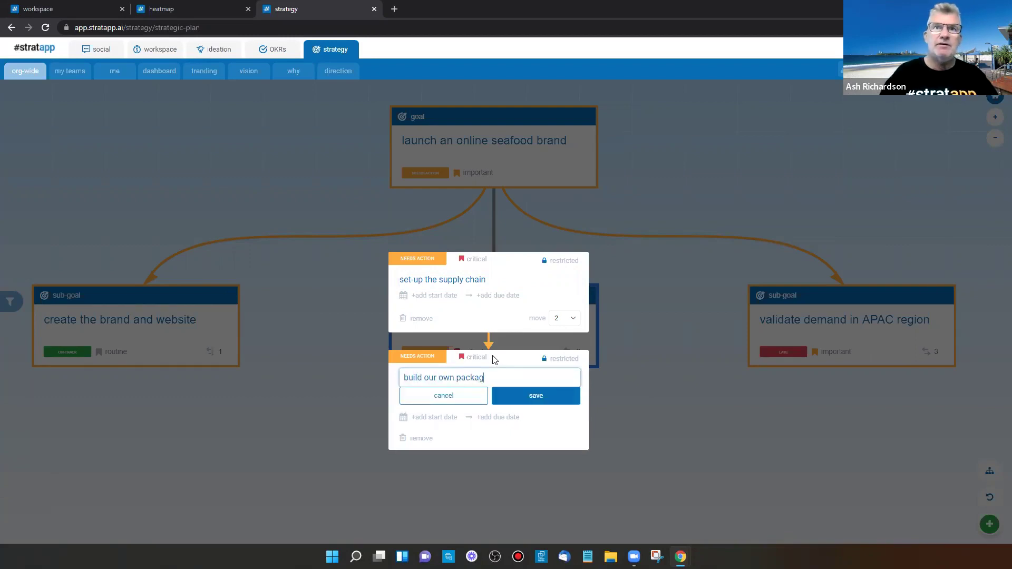
type("ing plan")
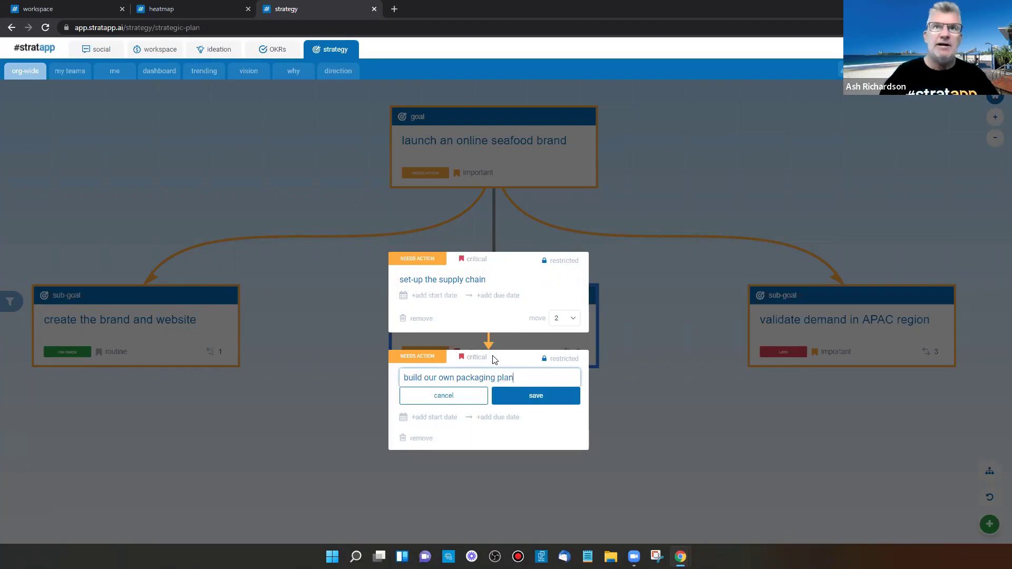
type("t in Darwin")
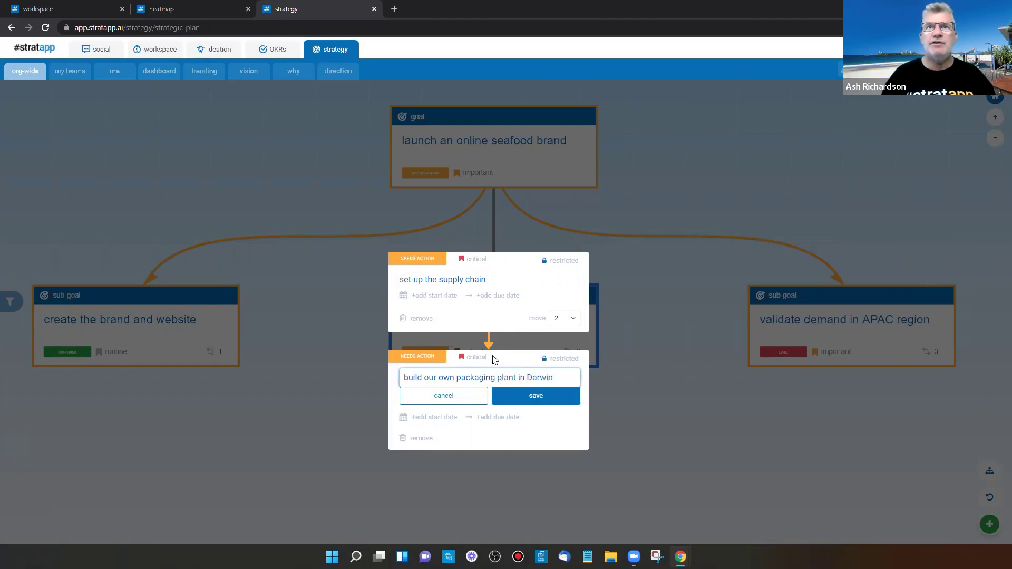
left_click(536, 404)
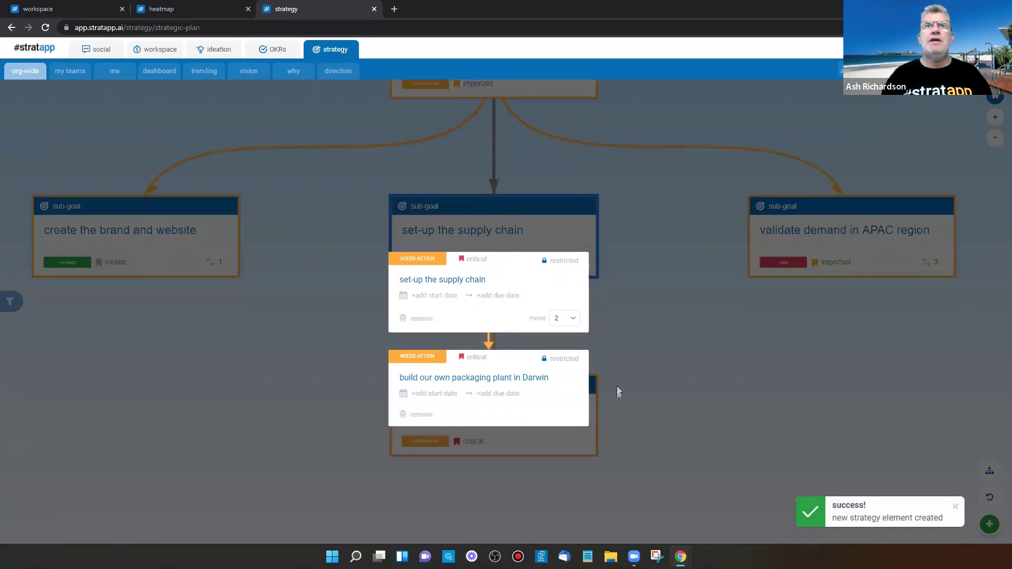
left_click(619, 387)
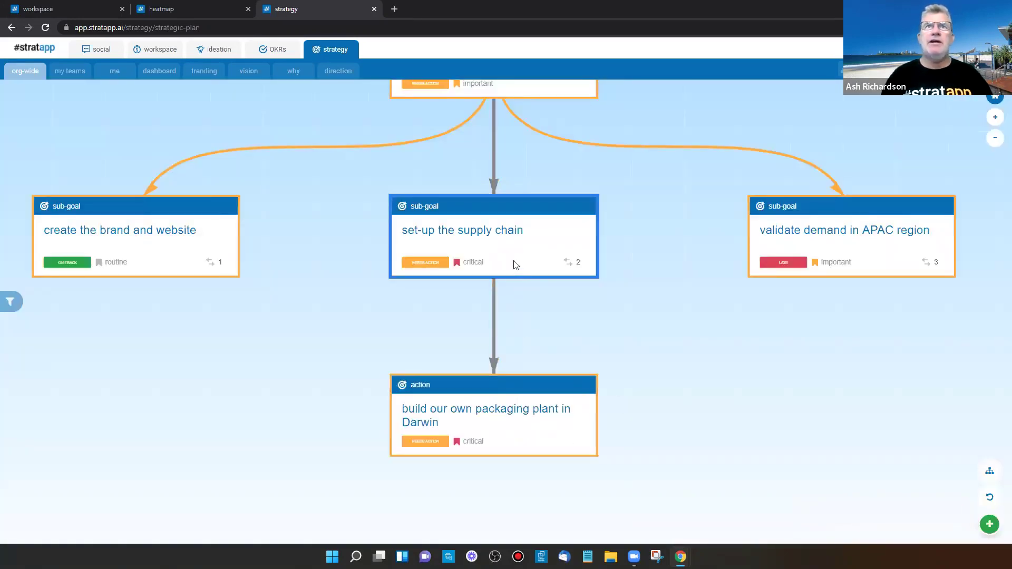
Add a second child titled "negotiate an APAC wide airfreight deal" under the "set-up the supply chain" sub-goal.
left_click(516, 265)
left_click(483, 273)
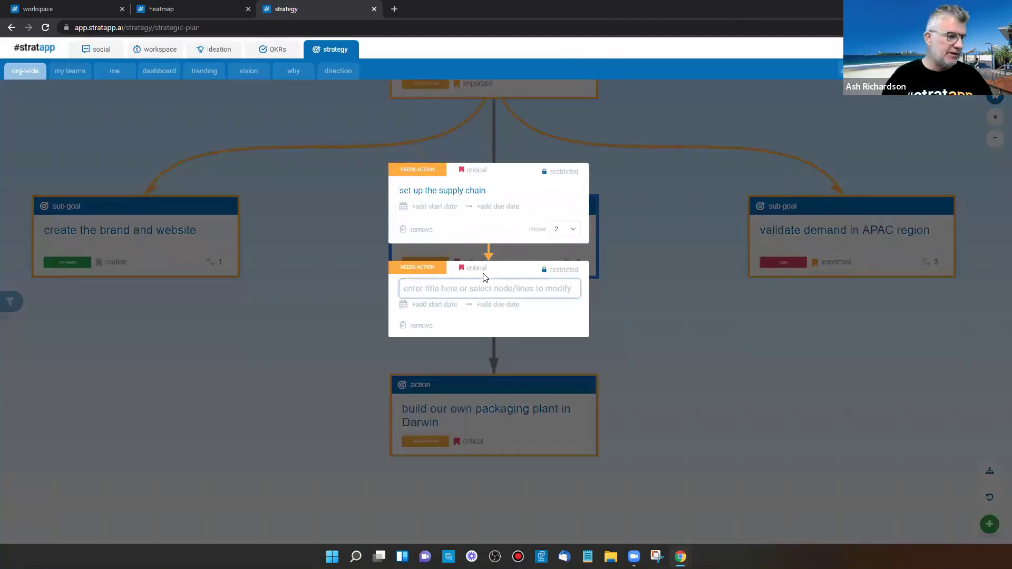
type("negotiate an APAC wide airfreight deal")
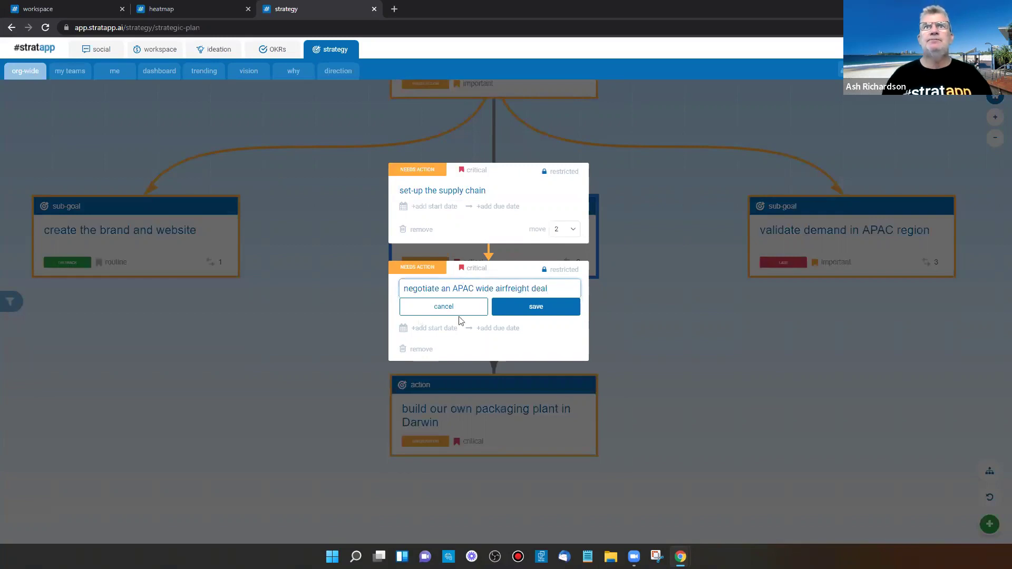
left_click(540, 307)
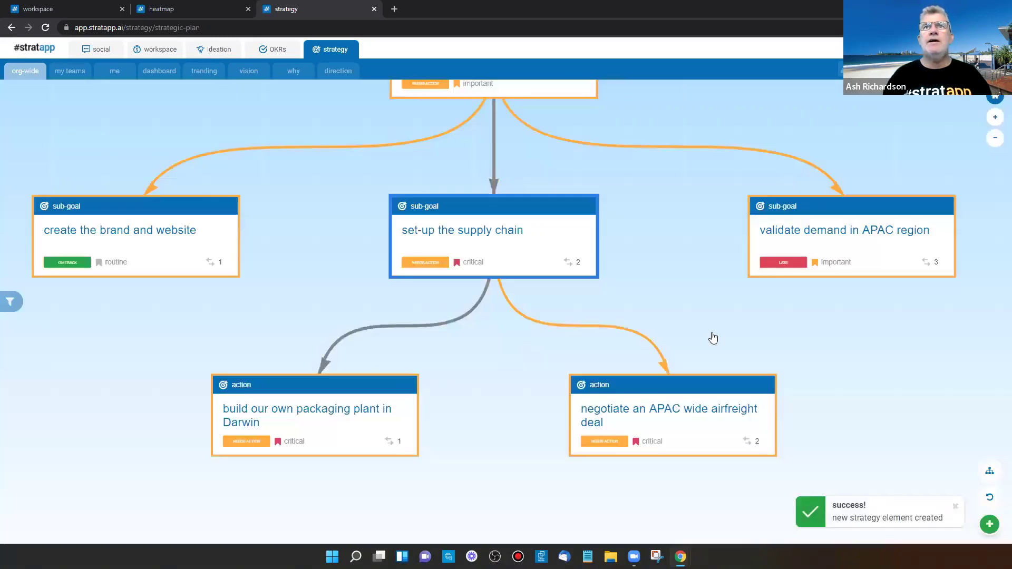
Detach the airfreight deal from "set-up the supply chain" and connect it directly under "launch an online seafood brand".
left_click(989, 499)
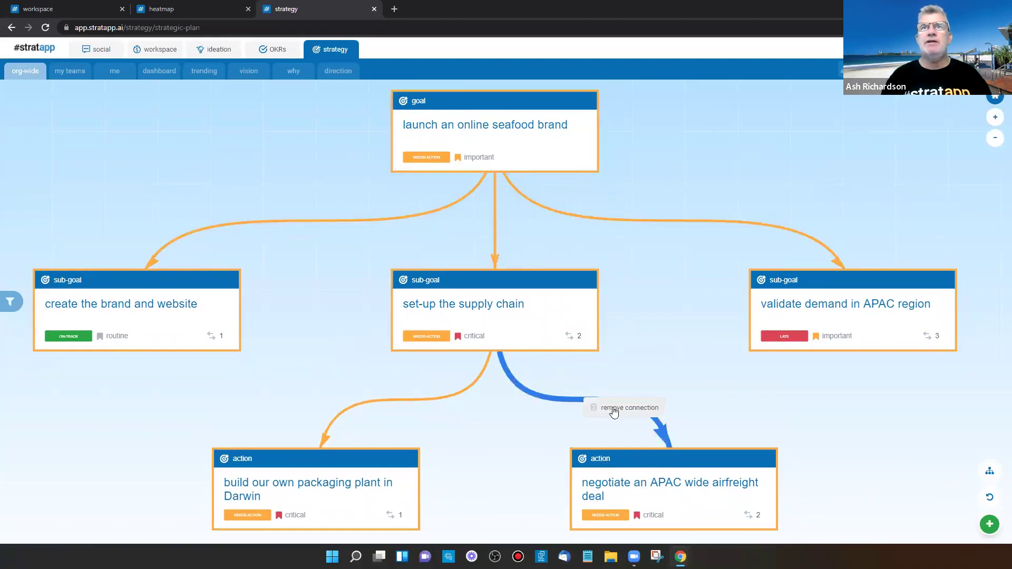
left_click(613, 408)
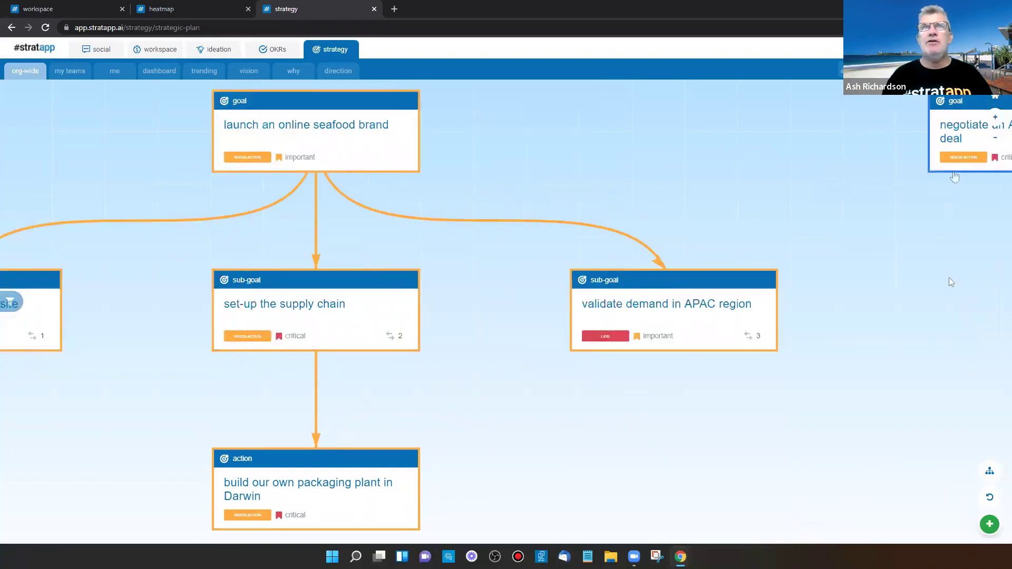
left_click(989, 470)
left_click(366, 151)
left_click(956, 134)
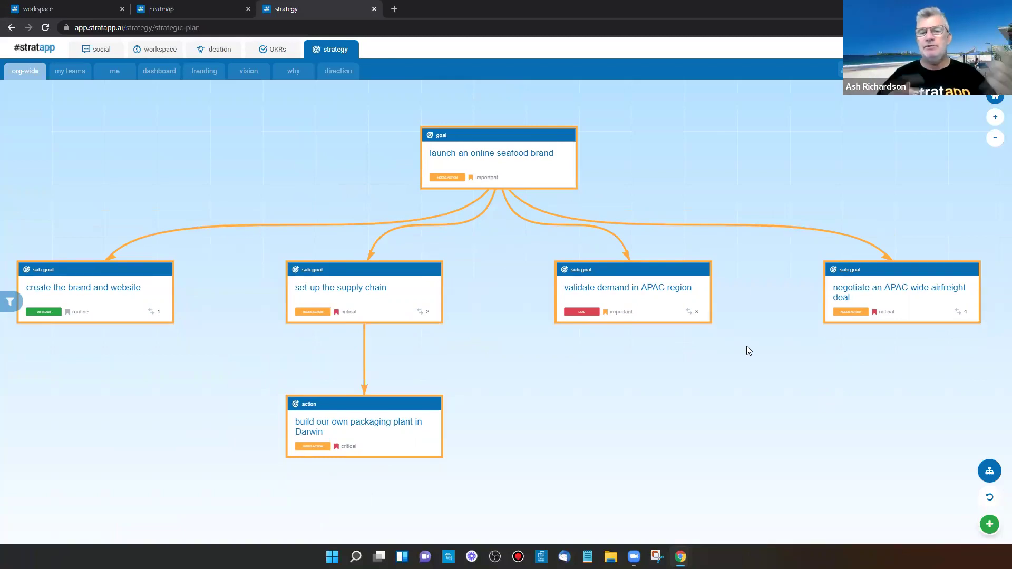
Remove the airfreight deal's connection to the main goal and link it under "set-up the supply chain" again.
left_click(719, 223)
left_click(748, 234)
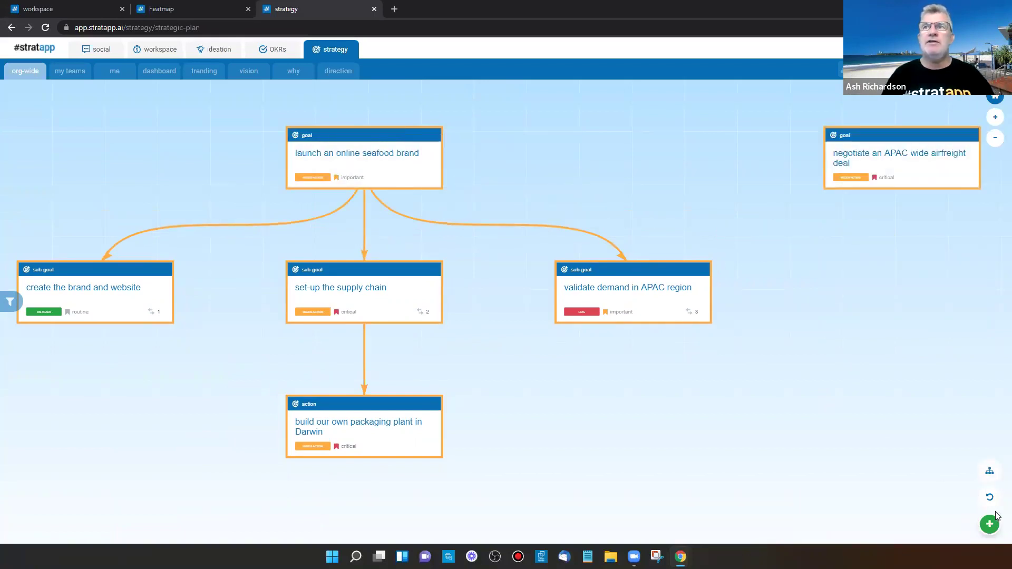
left_click(989, 472)
left_click(416, 301)
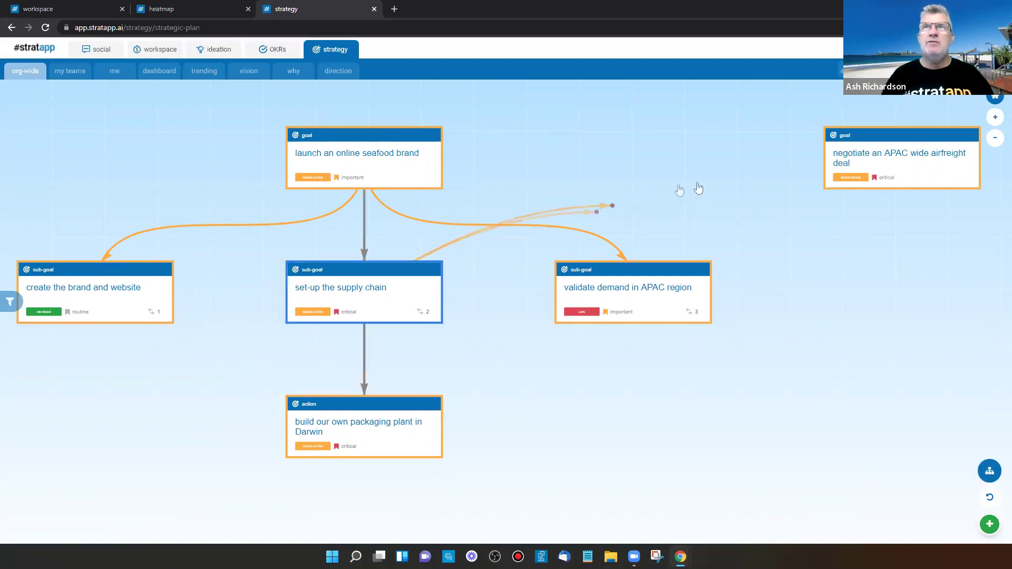
left_click(870, 157)
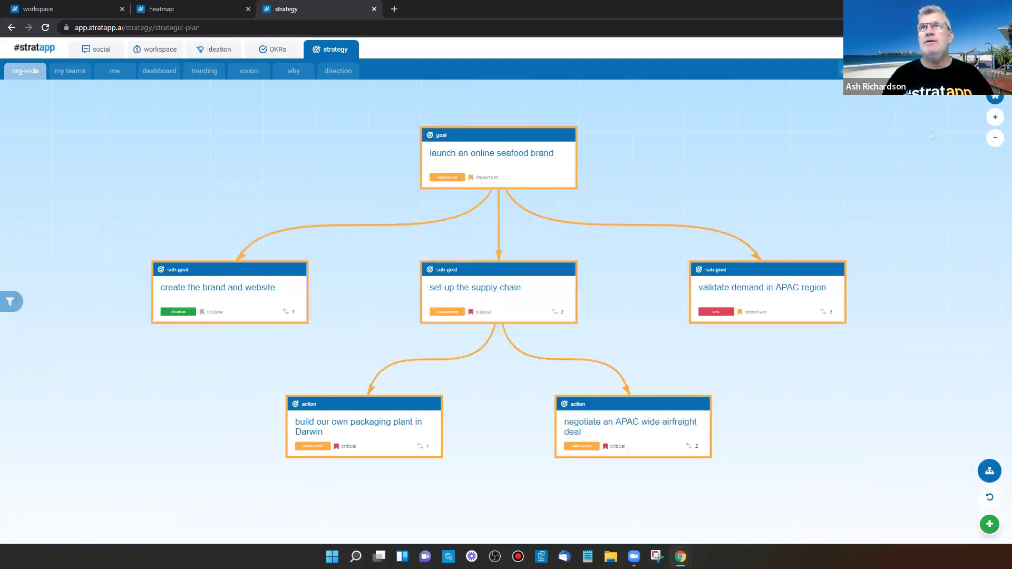
Leave the map's editing mode and expand the "launch an online seafood brand" goal into its sub-goals.
left_click(841, 71)
left_click(840, 74)
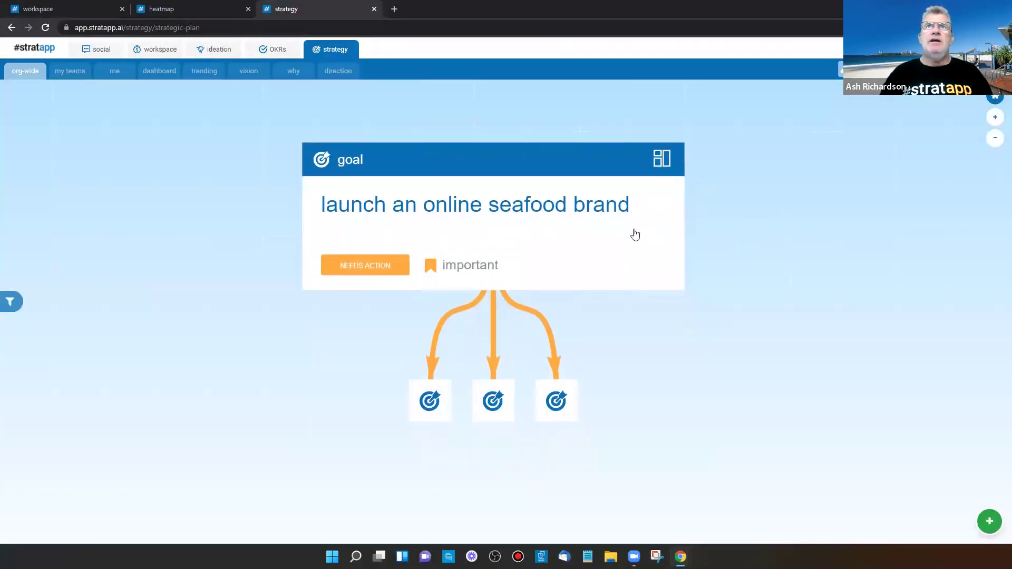
left_click(637, 238)
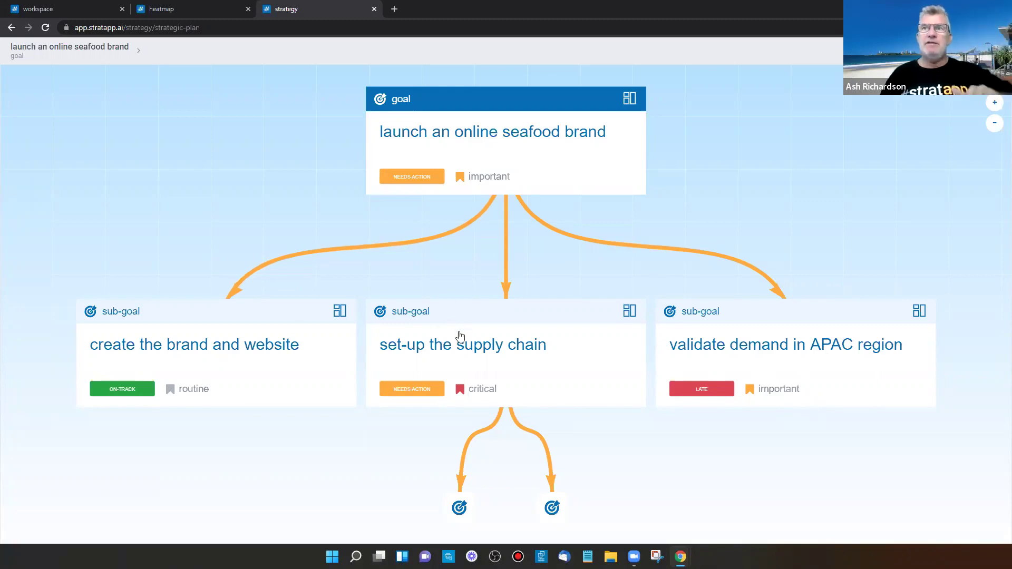
Open the card of the "validate demand in APAC region" sub-goal and examine its tasks and social discussion.
left_click(919, 312)
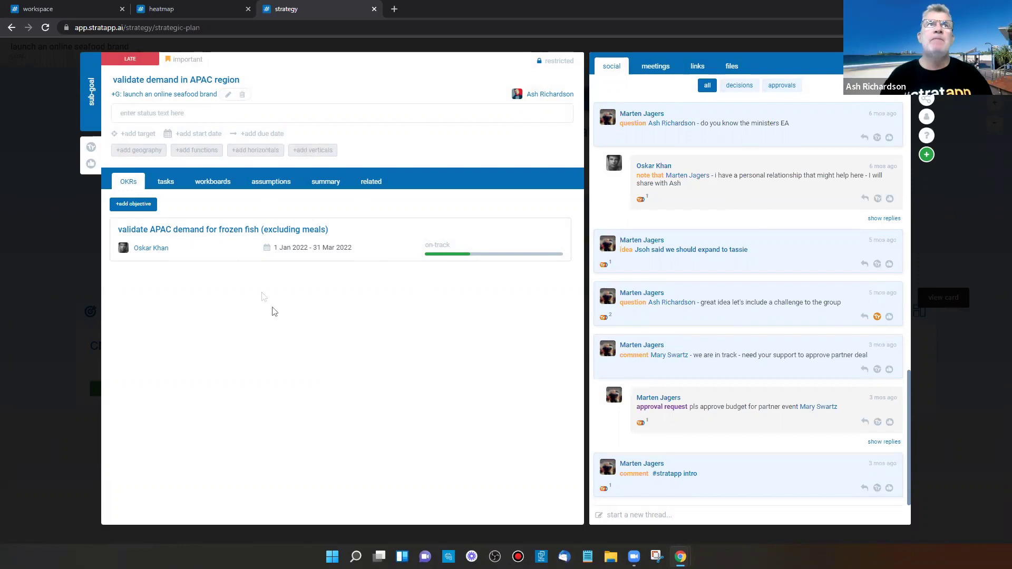
left_click(165, 184)
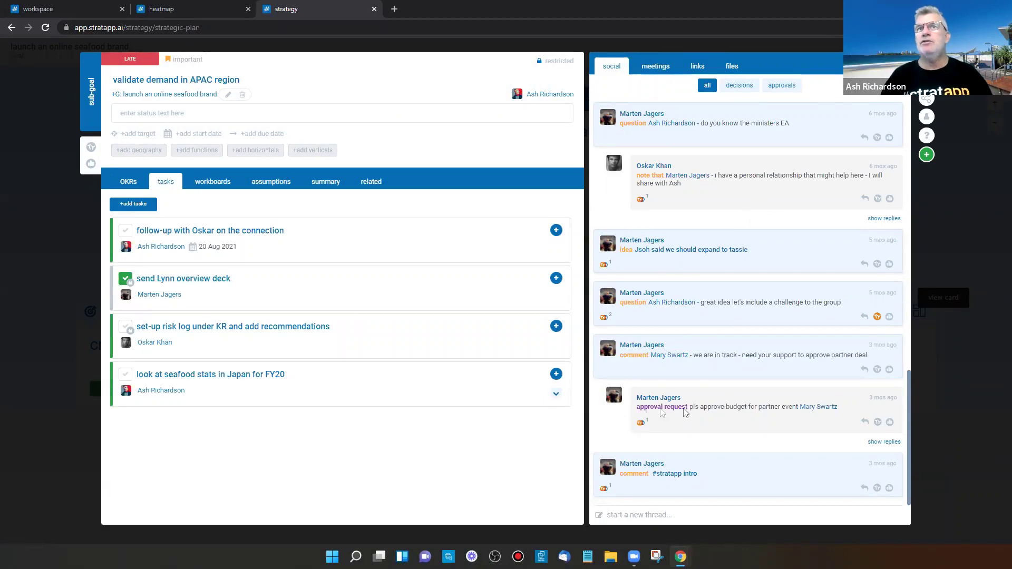
scroll(670, 413, "up", 5)
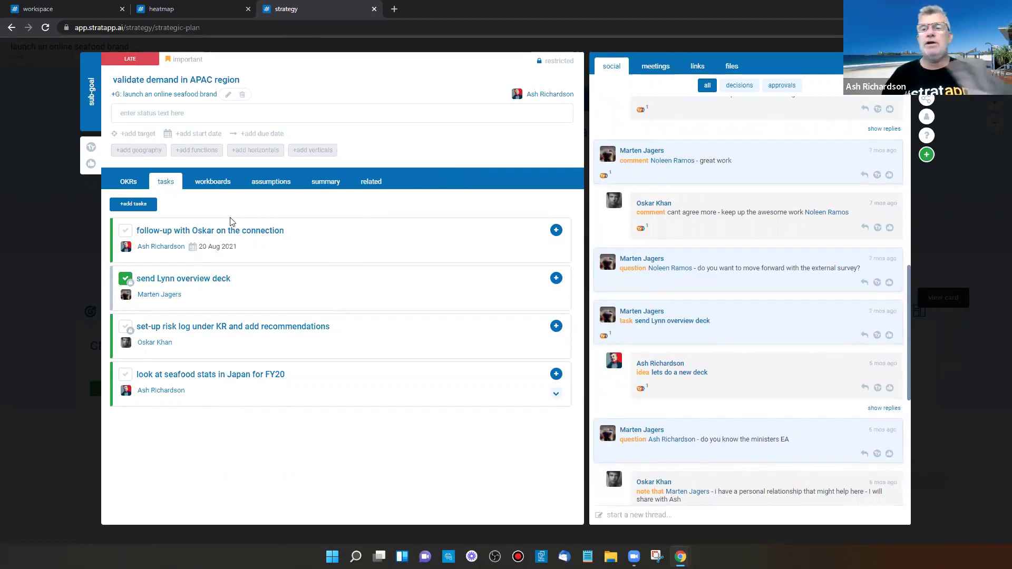
scroll(659, 368, "down", 4)
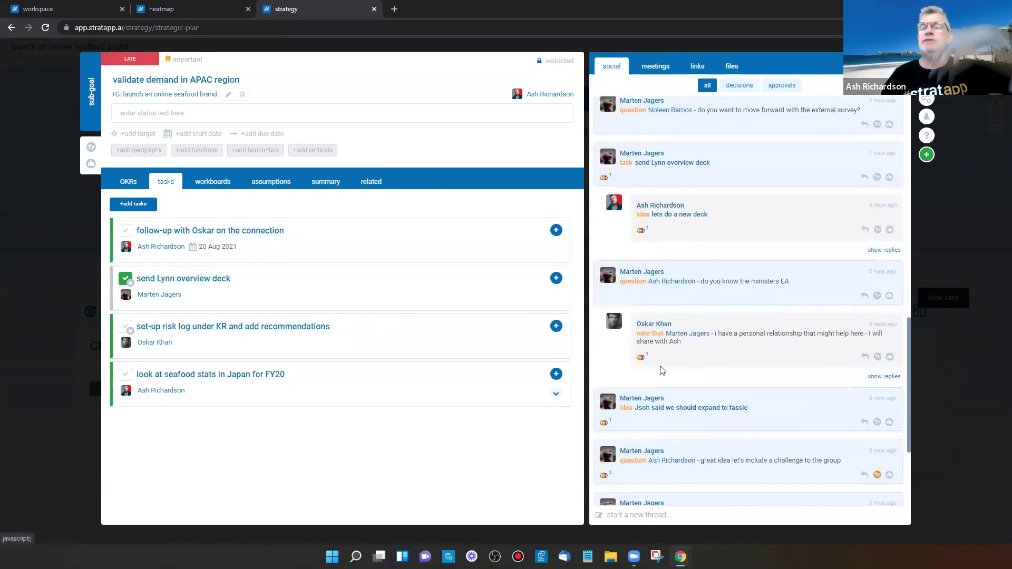
scroll(660, 367, "down", 1)
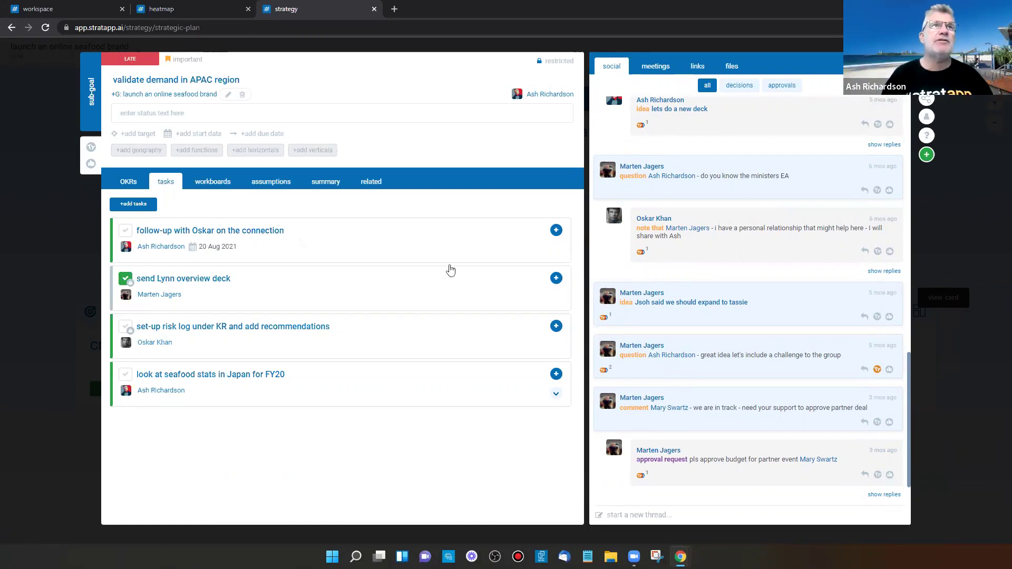
Create the objective "validate Japanese demand for sushi-grade fresh fish" for this sub-goal, running 02/01/2022 to 03/31/2022, and close the card.
left_click(125, 182)
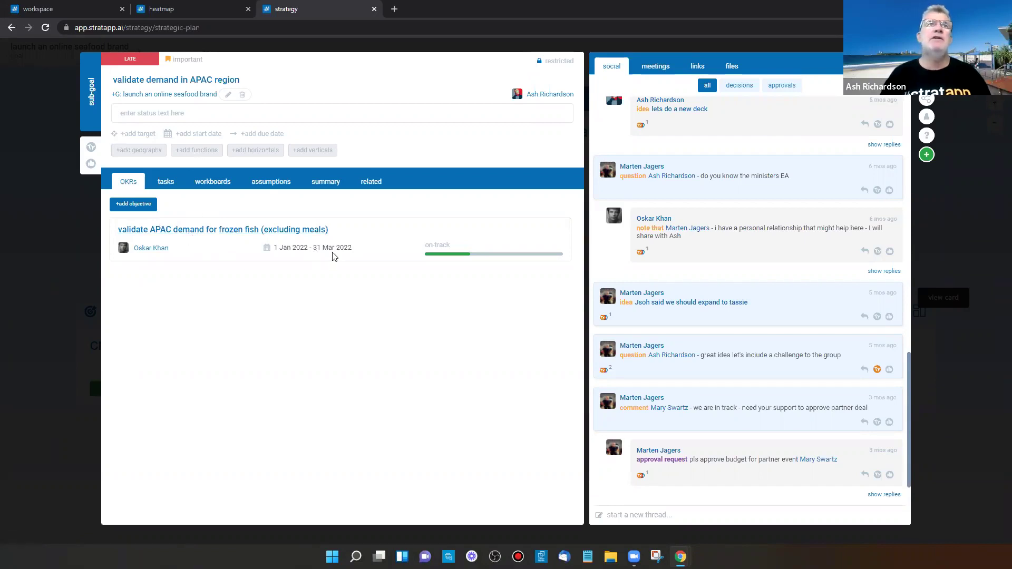
left_click(144, 210)
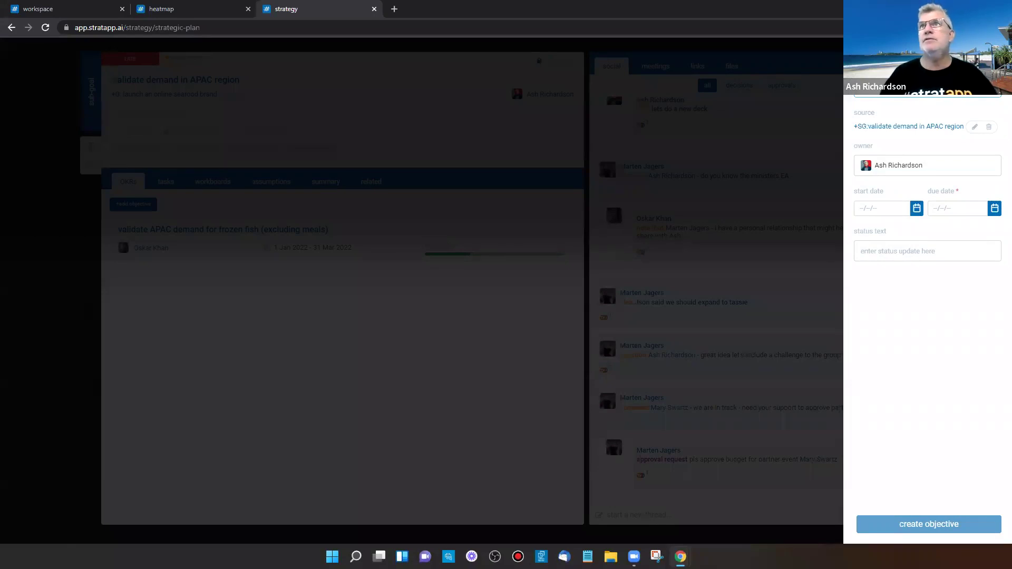
left_click(917, 208)
left_click(901, 272)
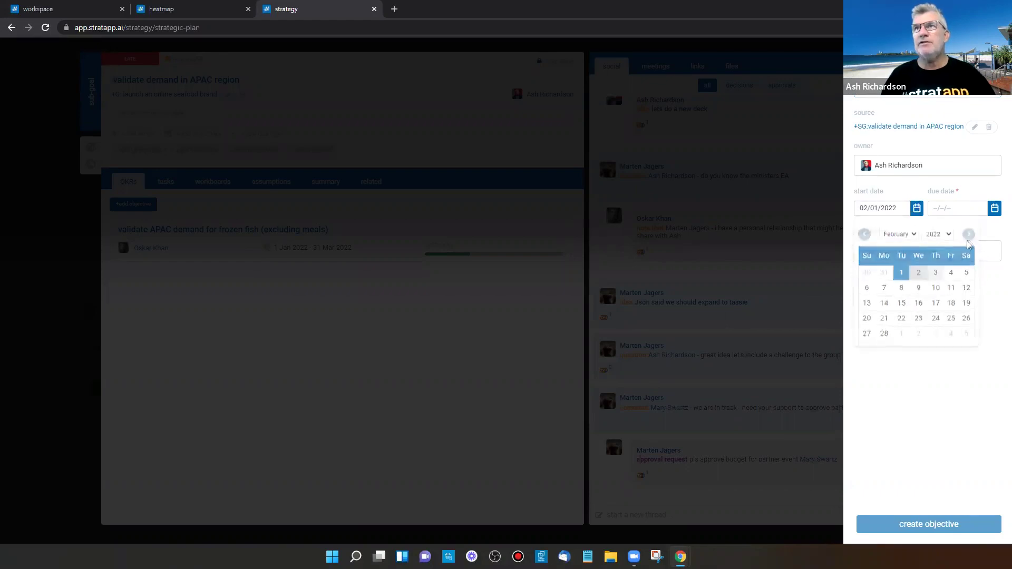
left_click(994, 208)
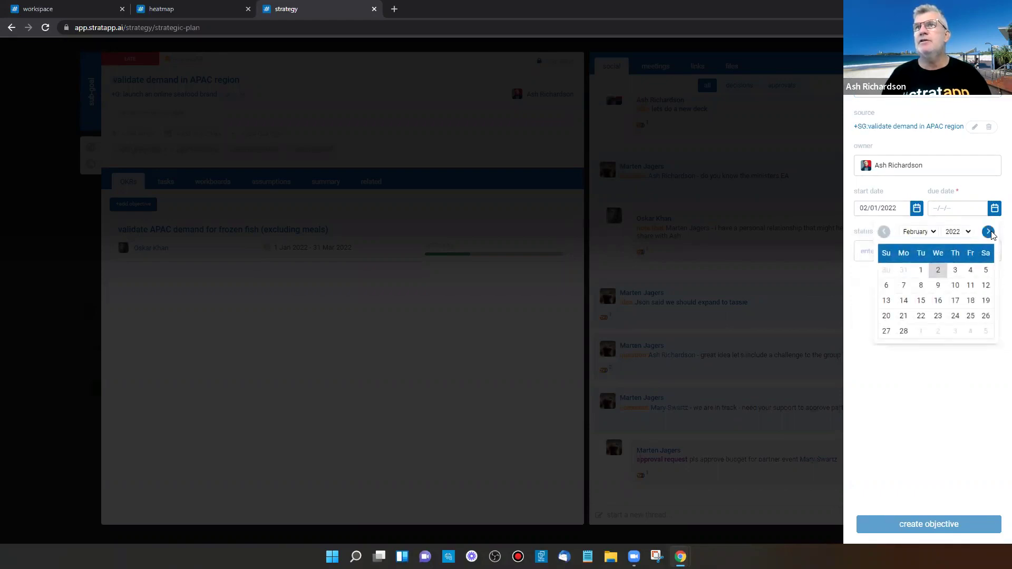
left_click(989, 232)
left_click(954, 332)
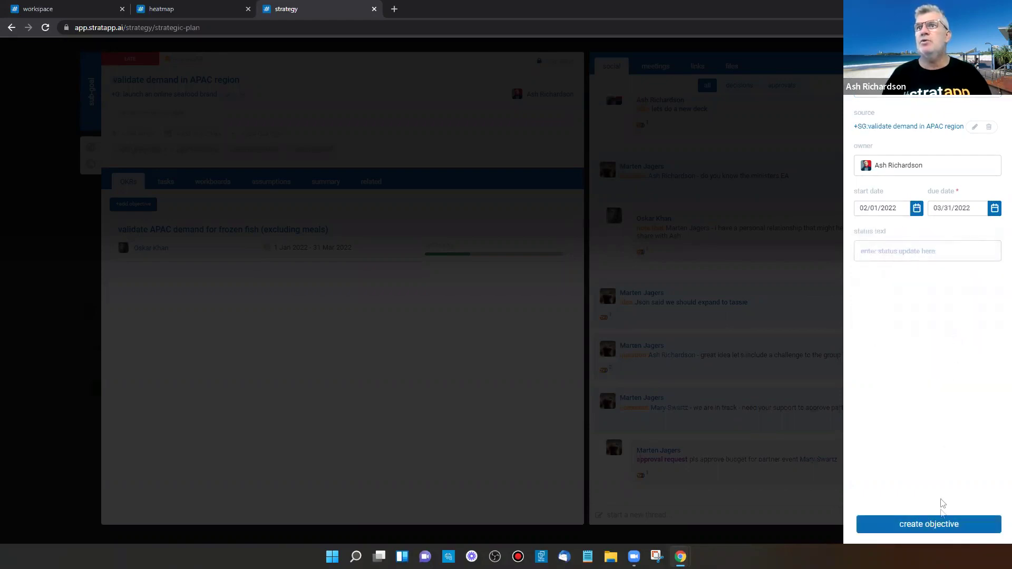
left_click(935, 524)
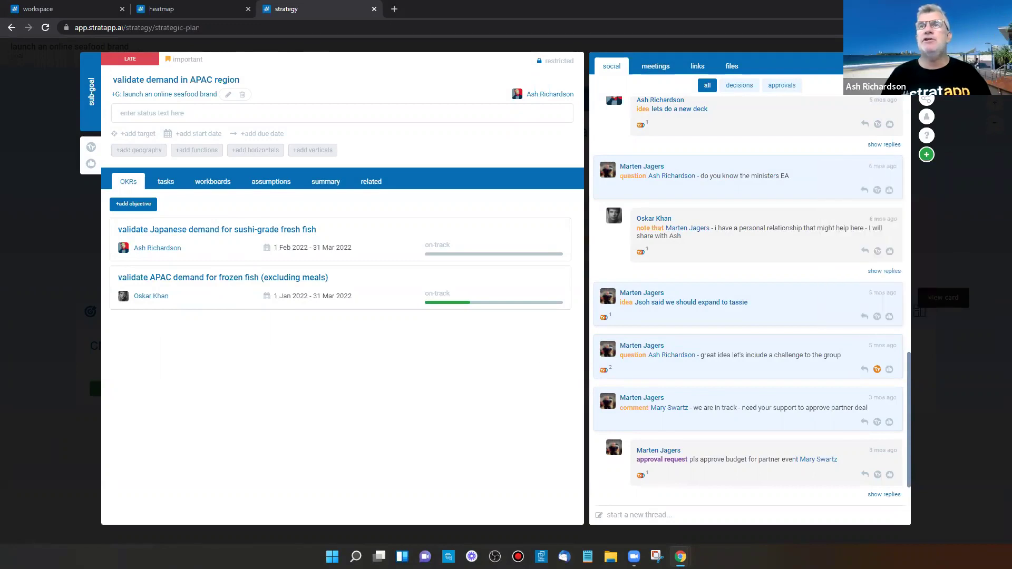
key("Escape")
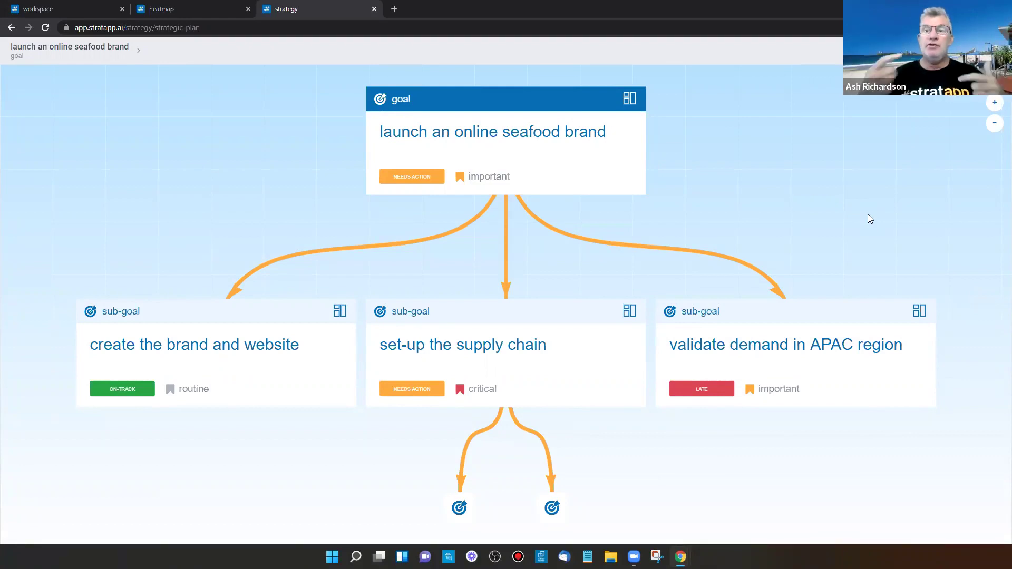
View the "validate demand in APAC region" sub-goal's card and examine the Japanese demand objective's card from the organisation-wide OKRs.
left_click(919, 312)
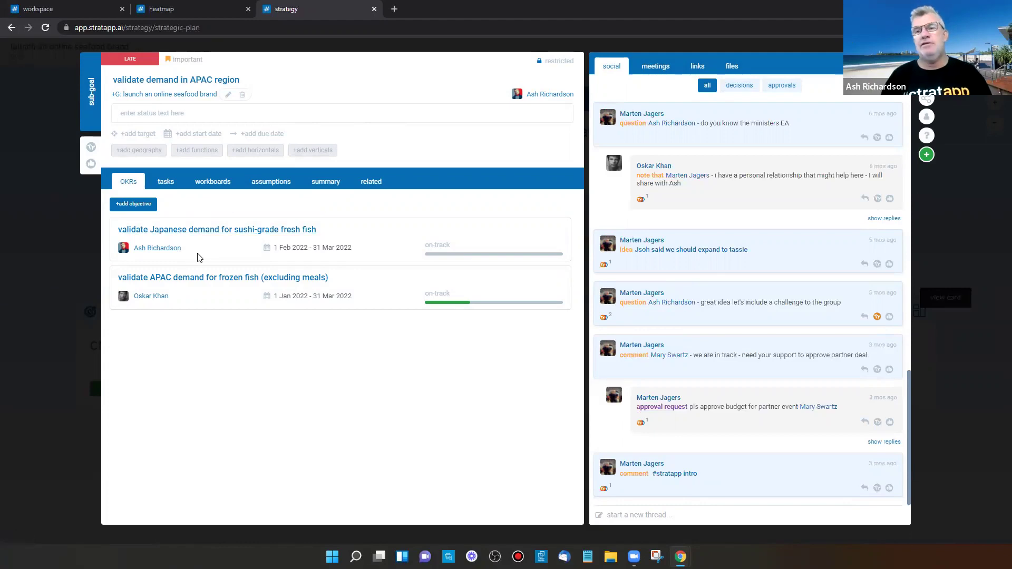
left_click(215, 10)
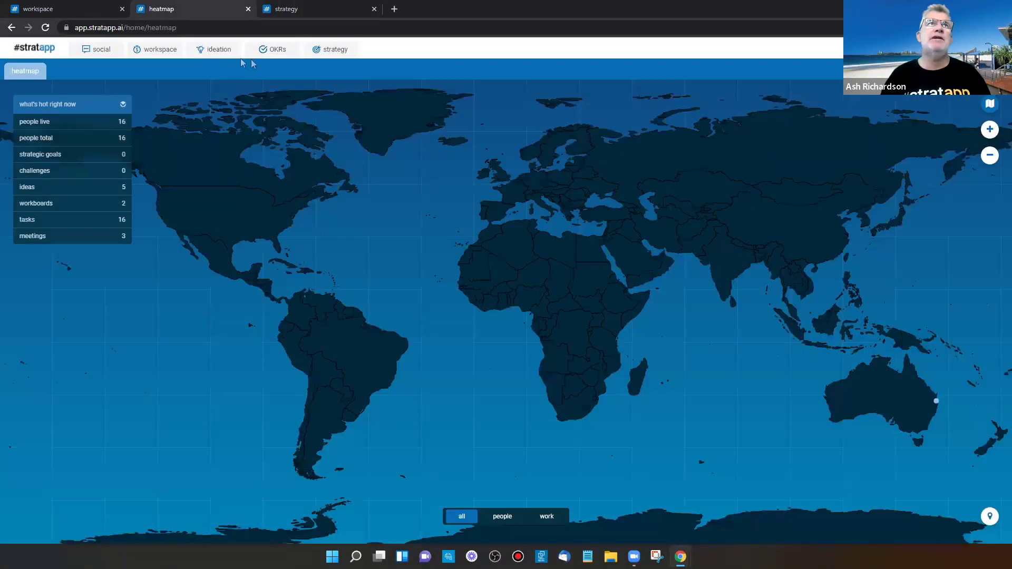
left_click(271, 51)
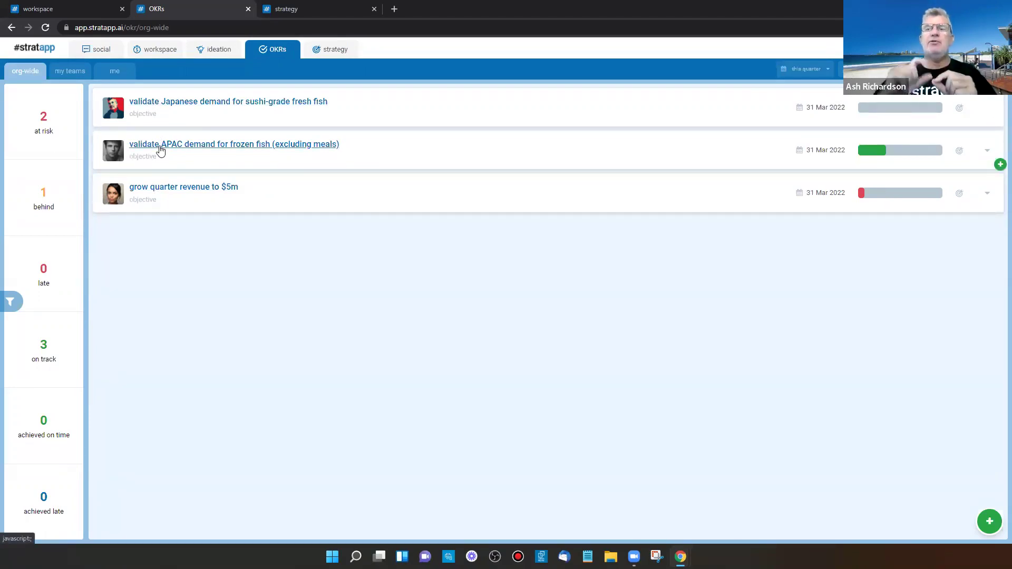
left_click(165, 103)
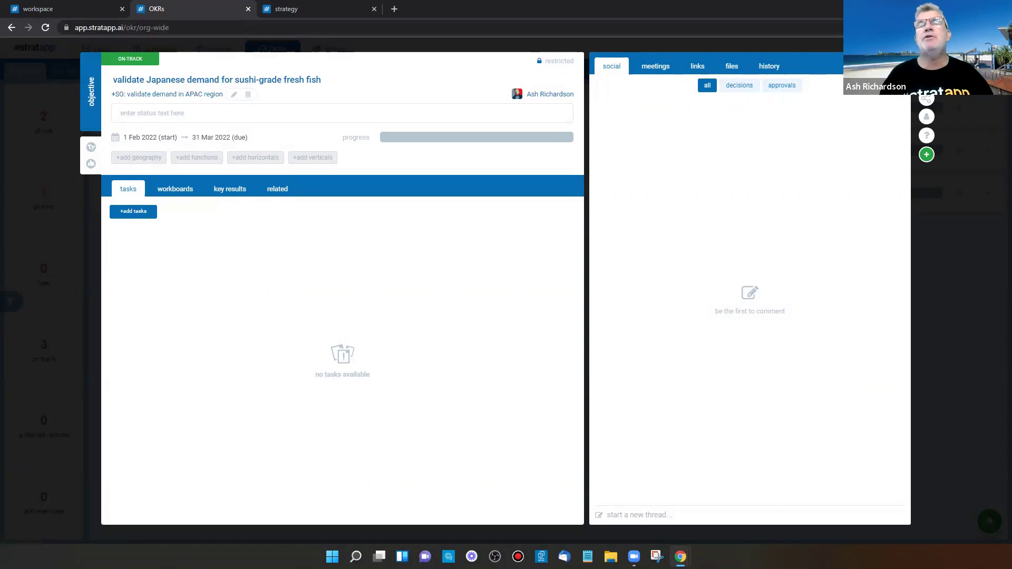
key("Escape")
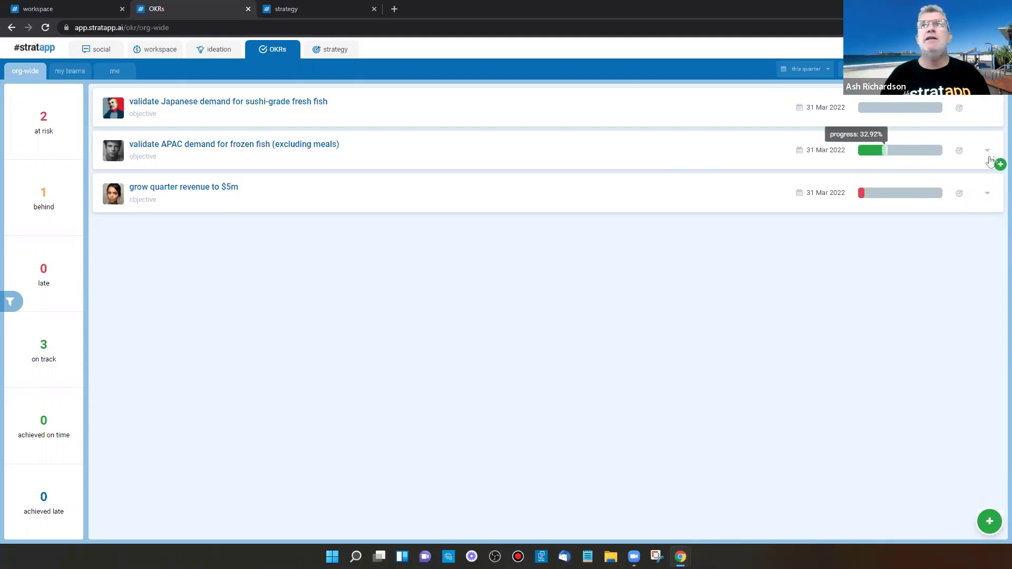
Expand the APAC frozen fish and quarter revenue objectives, and update the "grow domestic sales to $3m" key result's actual to 1743750.
left_click(988, 152)
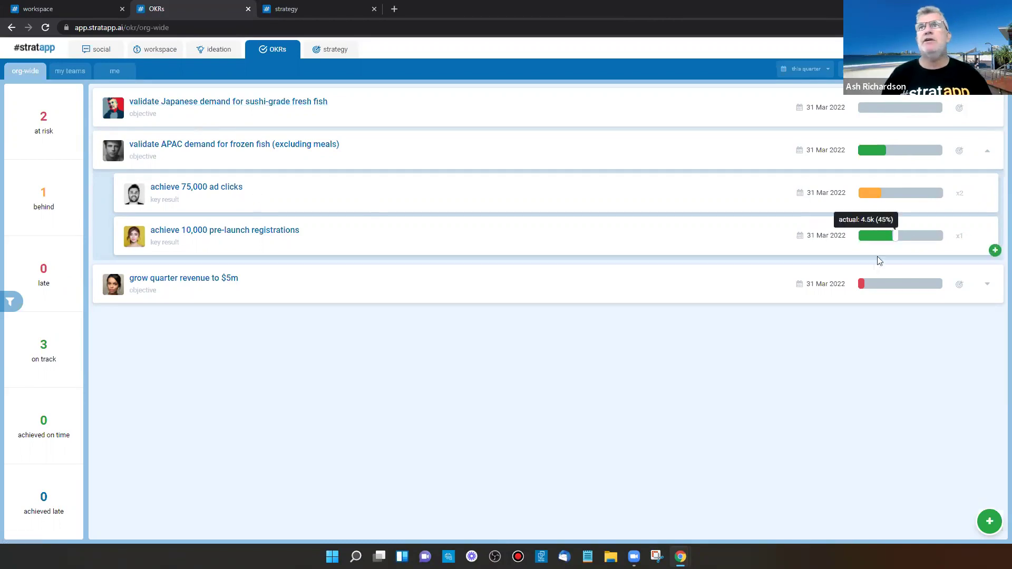
left_click(988, 285)
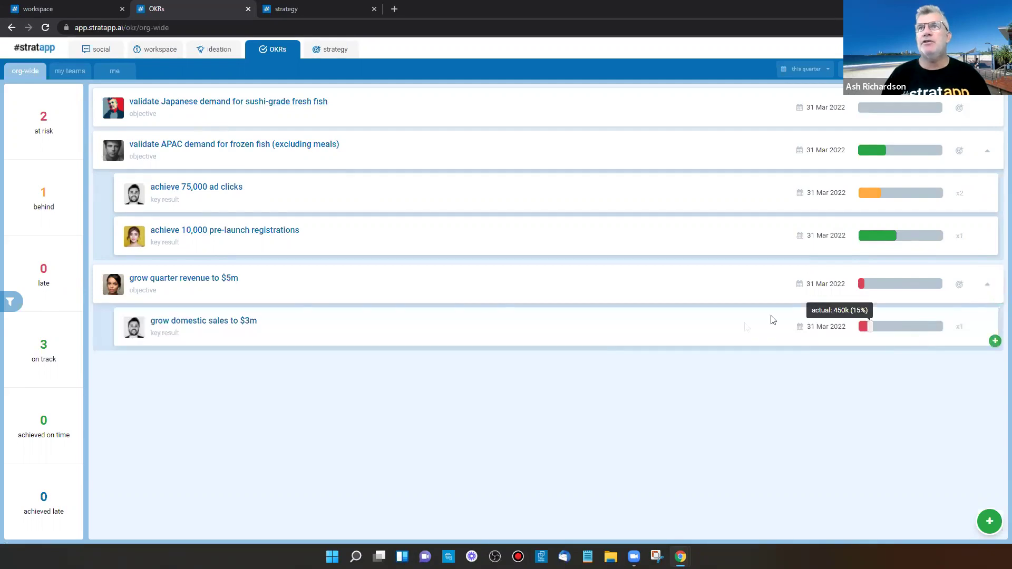
left_click(906, 327)
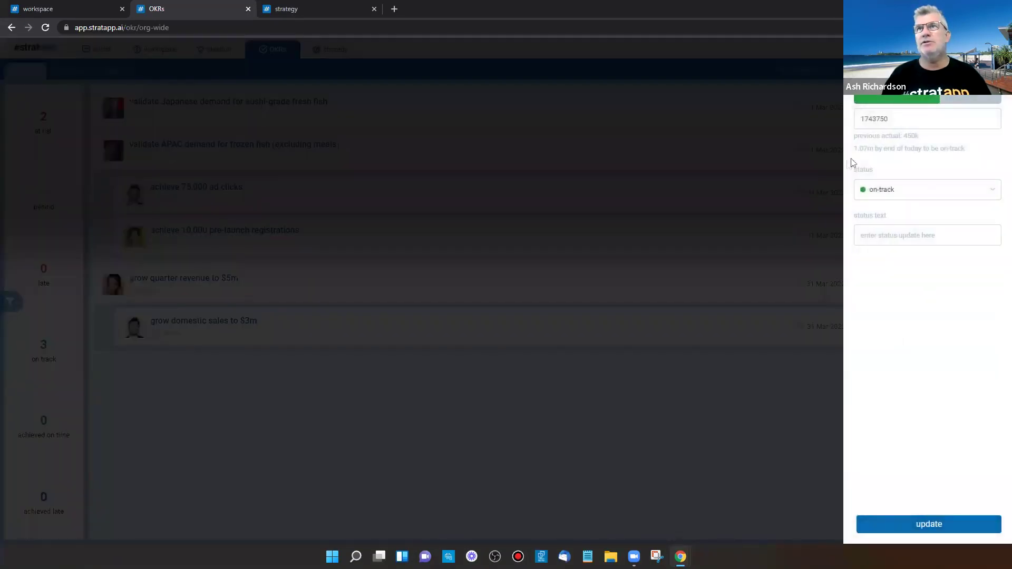
left_click(957, 525)
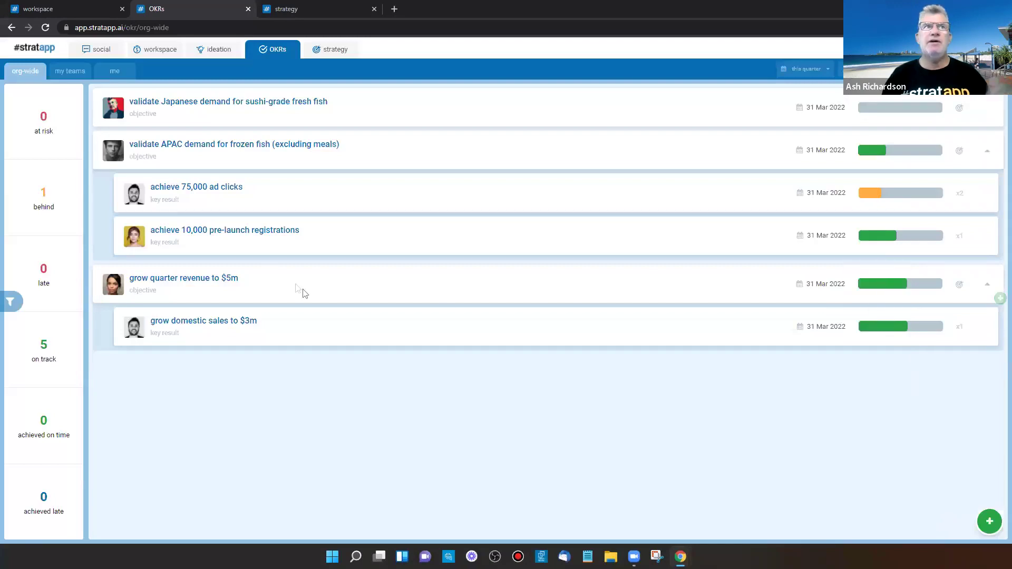
Update the actual of the "achieve 75,000 ad clicks" key result to 43125.
mouse_move(872, 198)
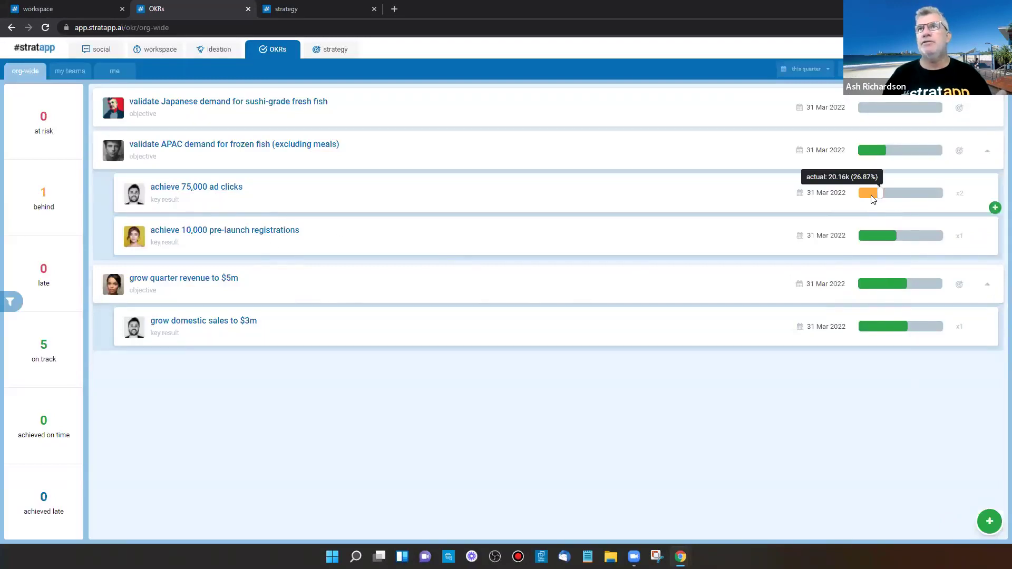
left_click_drag(878, 196, 907, 196)
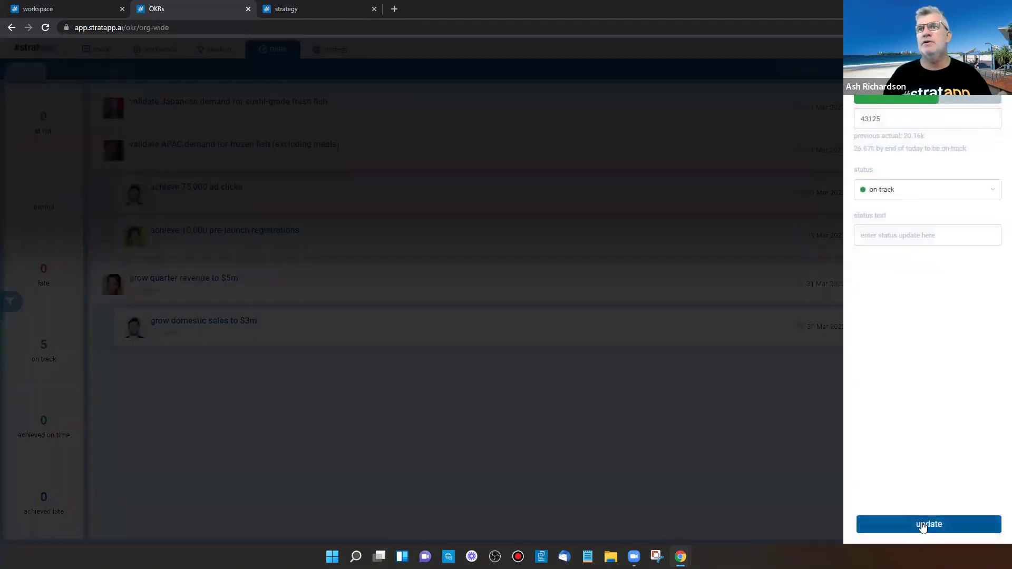
left_click(920, 524)
Update the actual of "achieve 10,000 pre-launch registrations" to 1500 and check the parent objective's overall progress.
left_click_drag(896, 237, 870, 235)
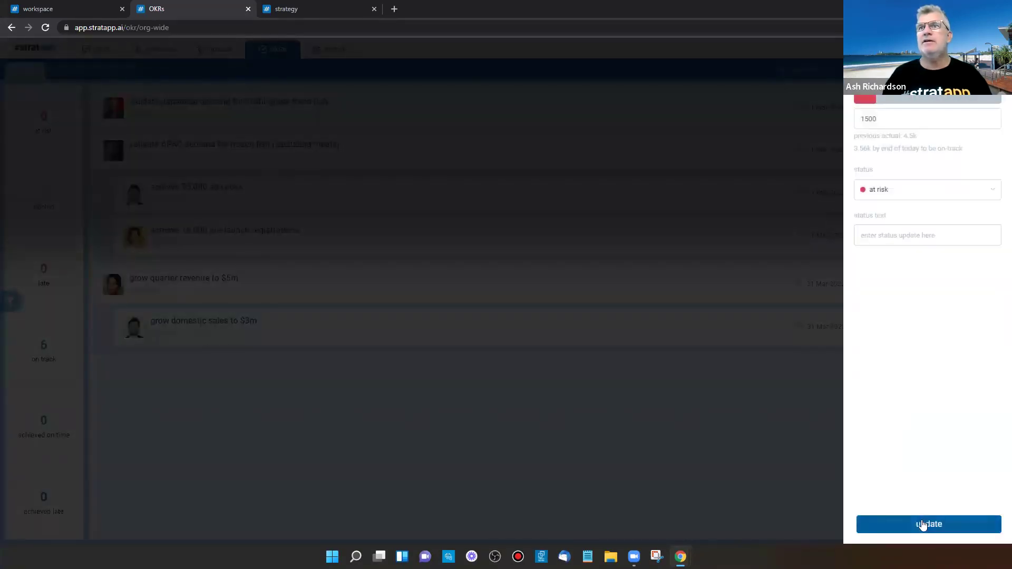
left_click(921, 524)
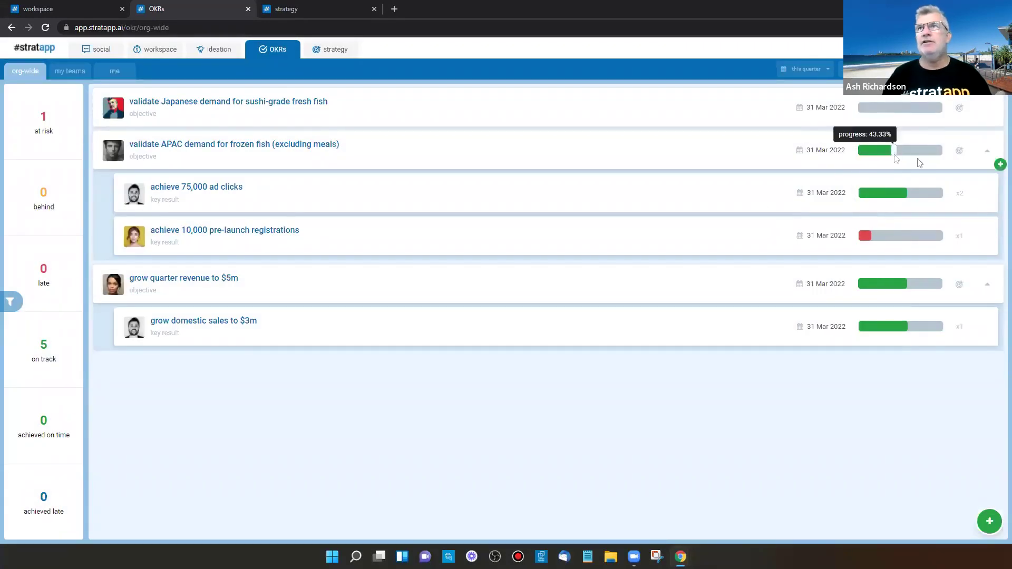
mouse_move(886, 158)
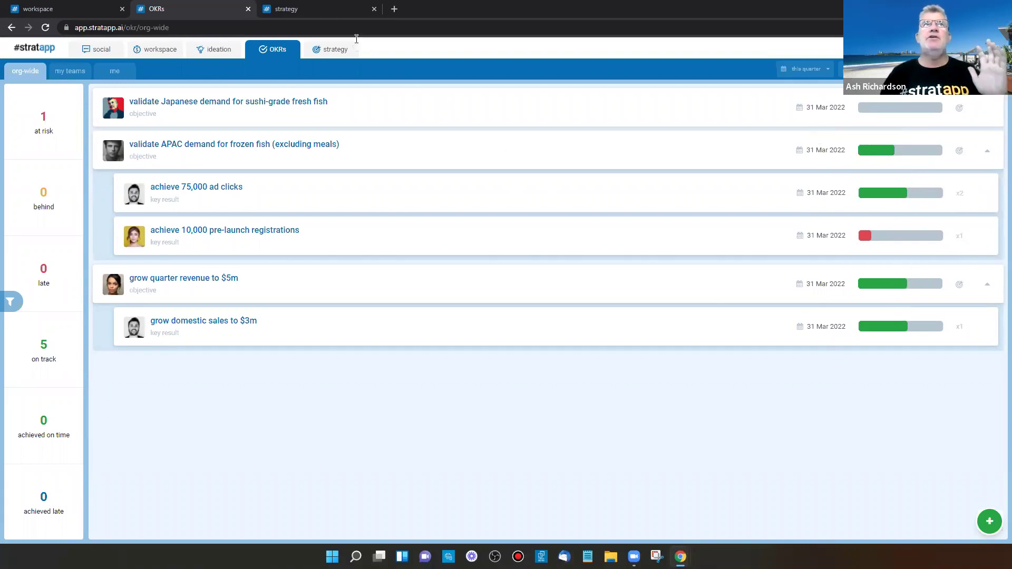
Return to the strategy map, close the APAC demand sub-goal's card and leave the expanded goal view.
left_click(324, 9)
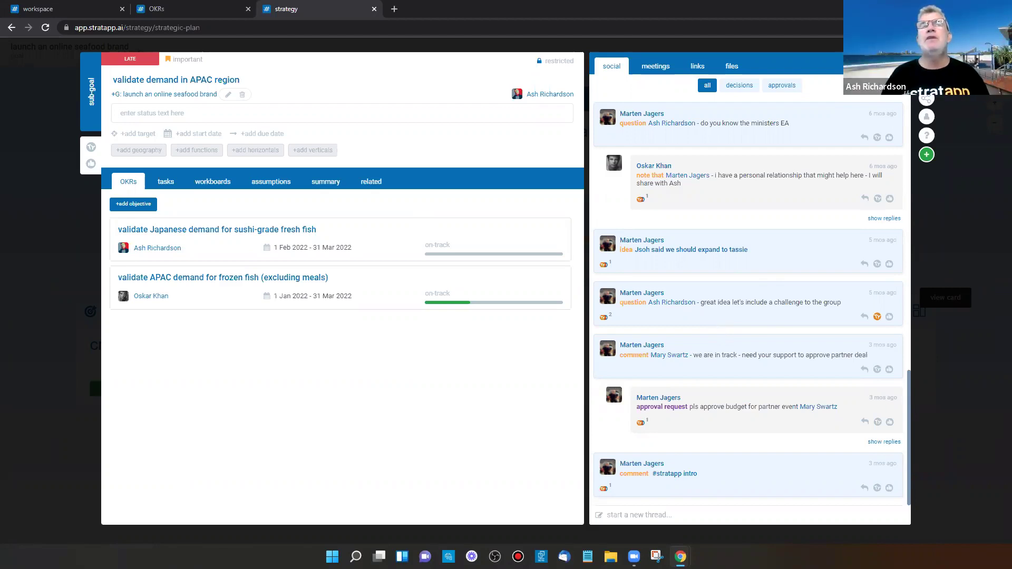
left_click(927, 61)
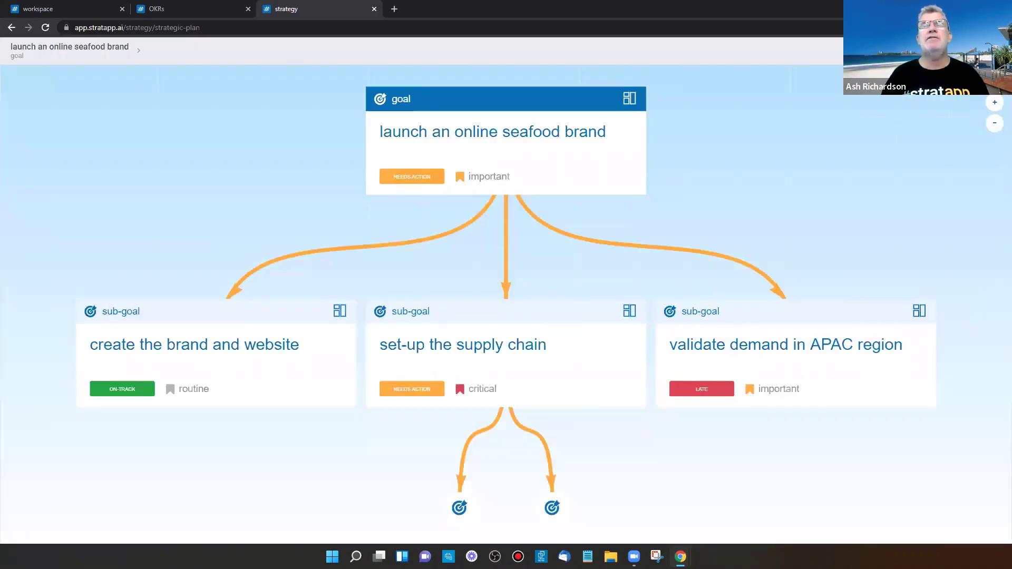
left_click(994, 49)
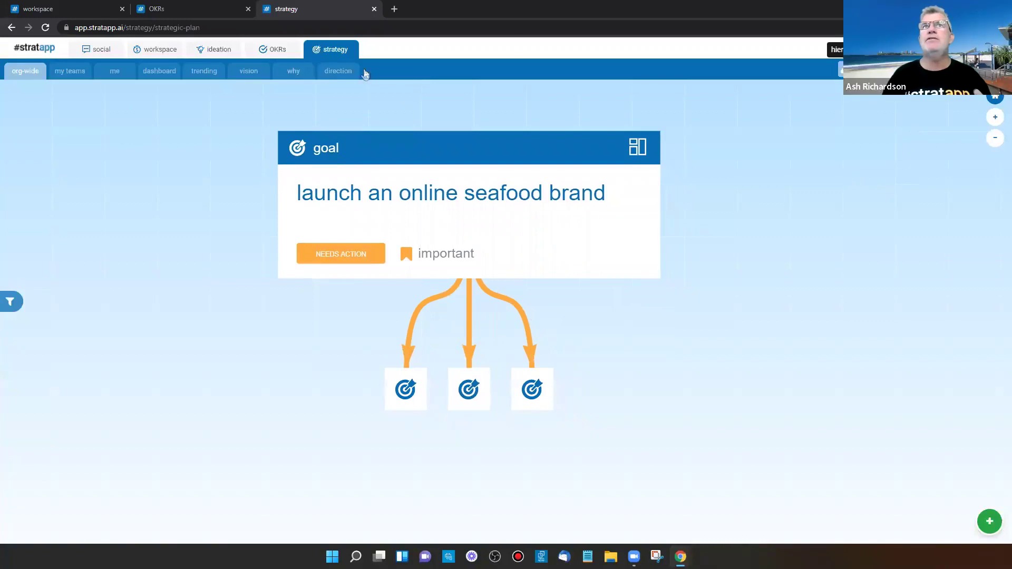
View the upcoming workspace schedule, and return to the strategy map with the "launch an online seafood brand" goal expanded.
left_click(849, 69)
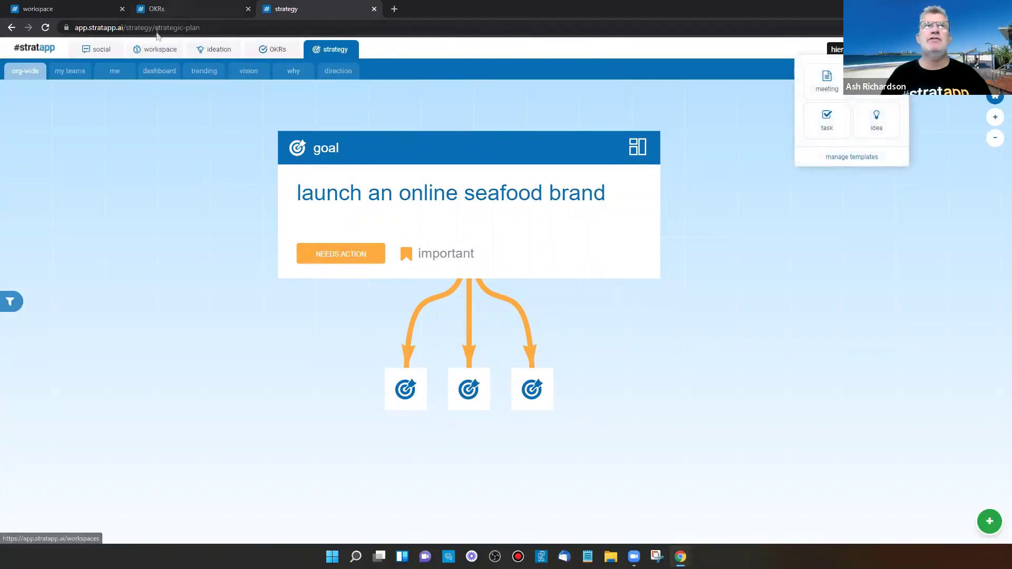
left_click(154, 62)
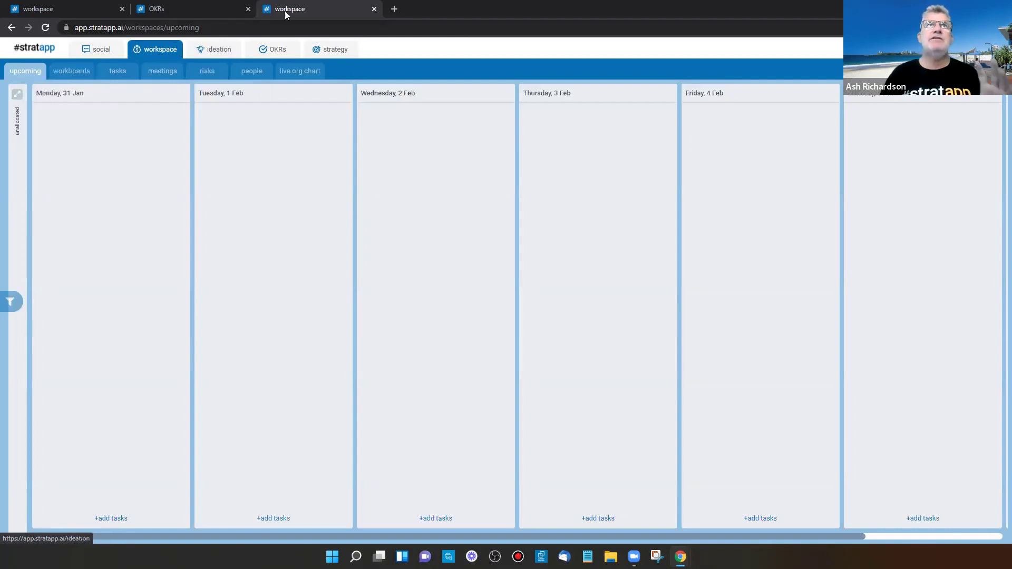
left_click(325, 51)
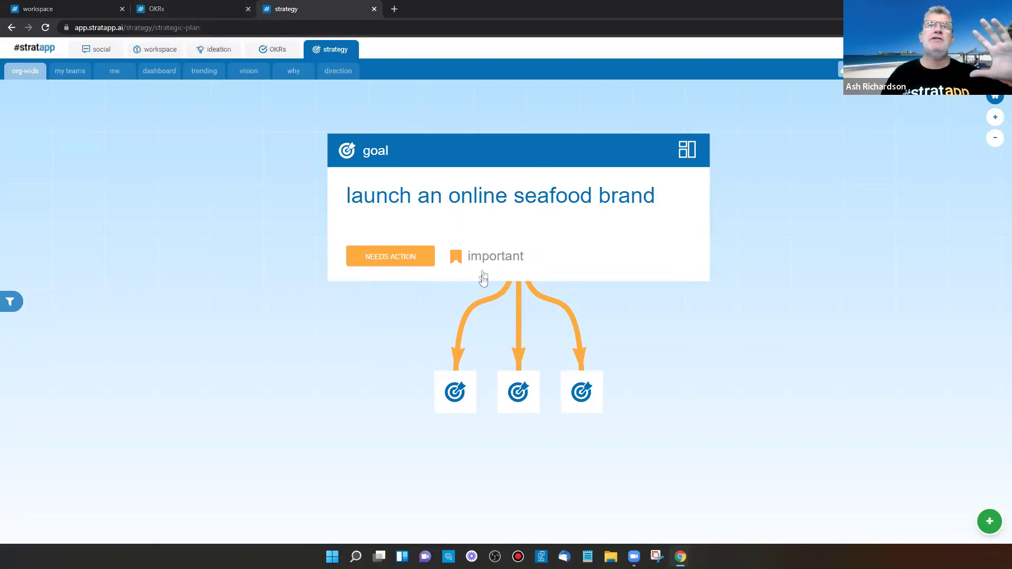
left_click(497, 208)
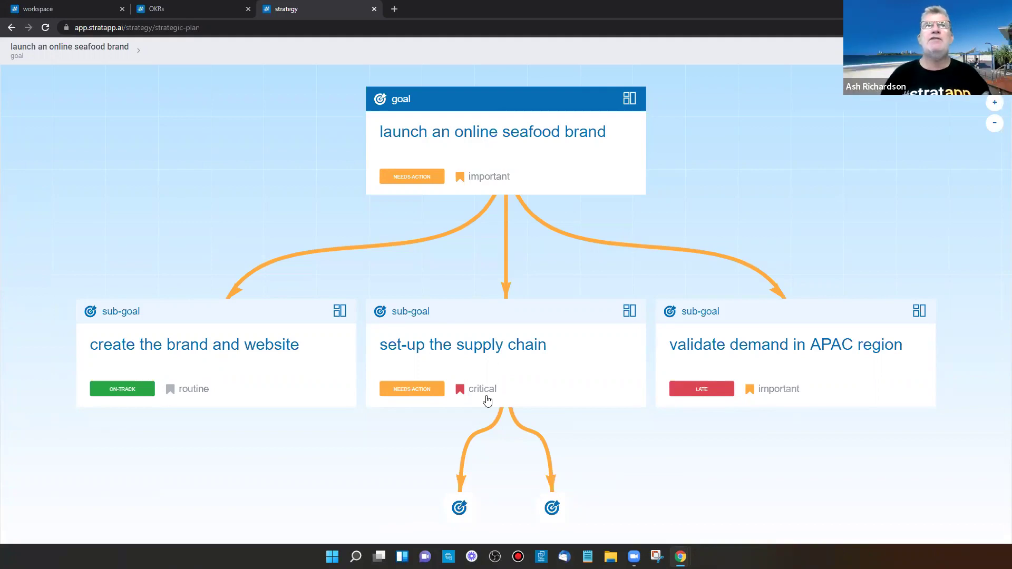
Review the time period options available for filtering the organisation-wide OKRs without changing the selected quarter.
left_click(168, 8)
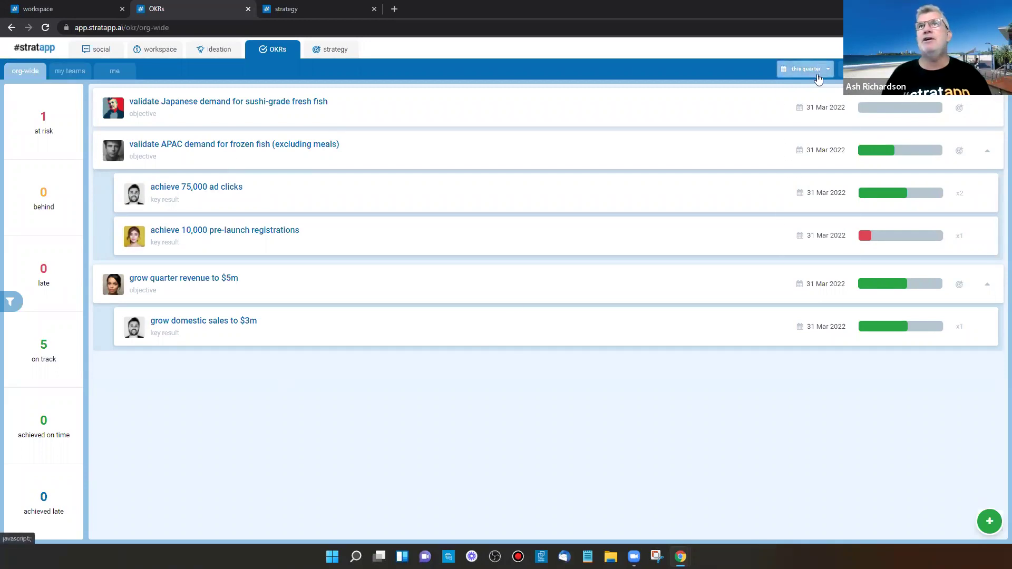
left_click(818, 80)
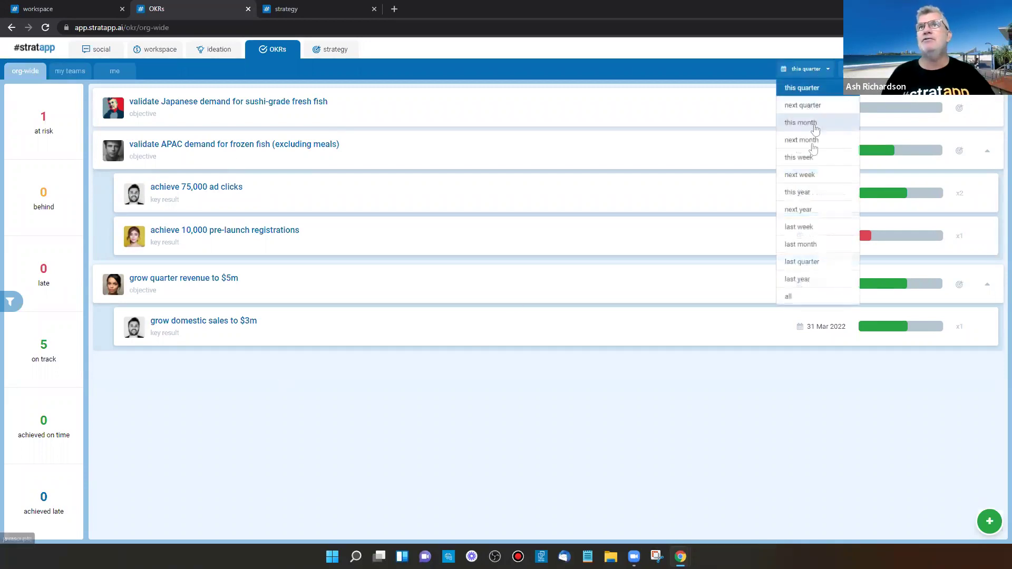
left_click(753, 402)
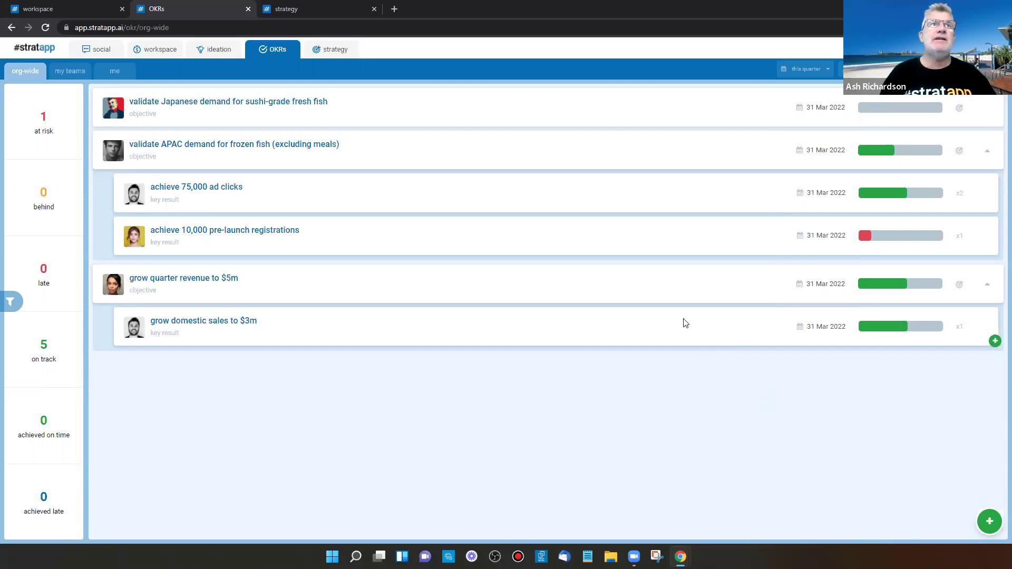
Examine the tasks, workboards, key results and social discussion on the "validate APAC demand for frozen fish (excluding meals)" objective's card.
left_click(237, 147)
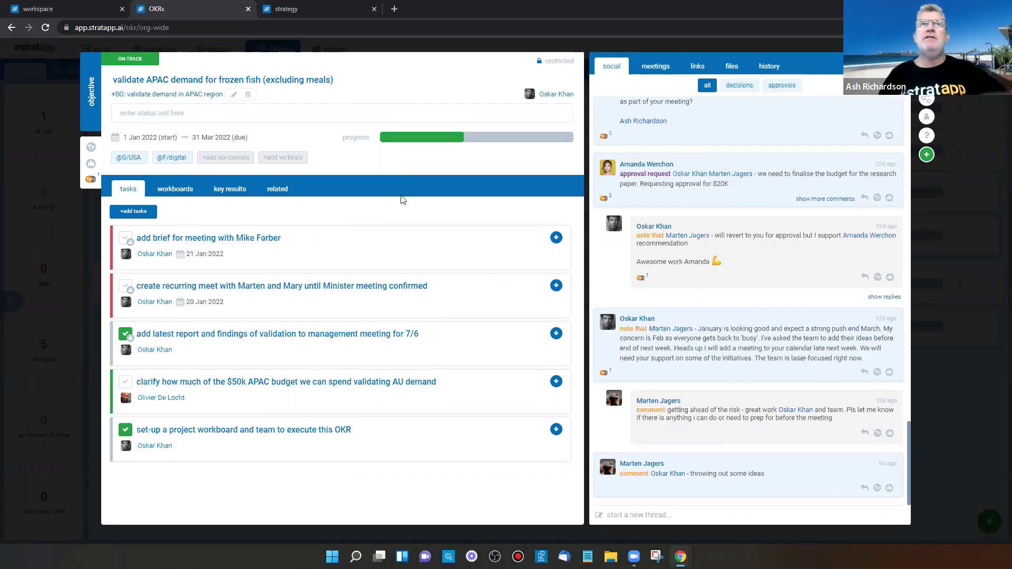
scroll(735, 304, "up", 6)
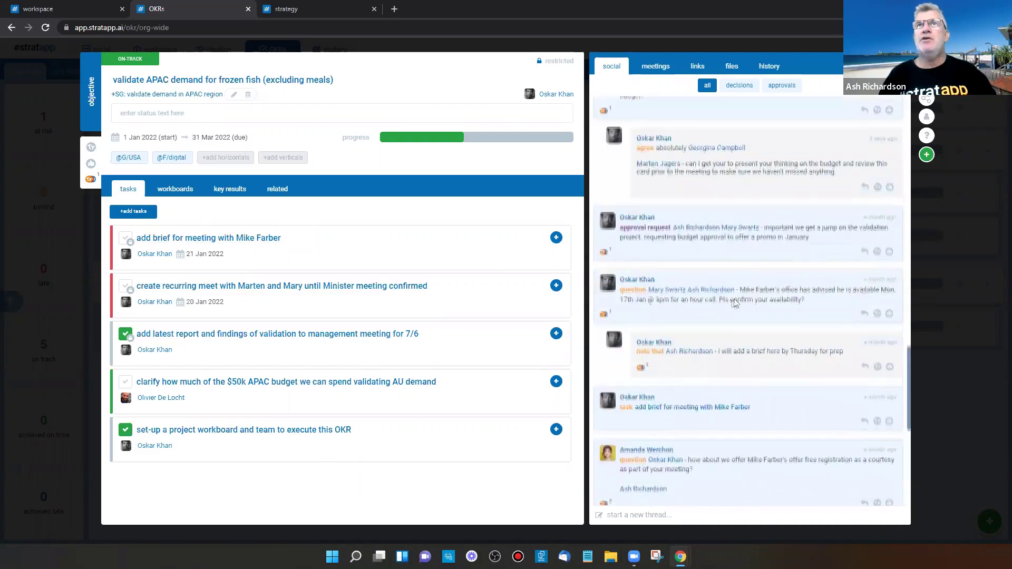
scroll(722, 340, "down", 6)
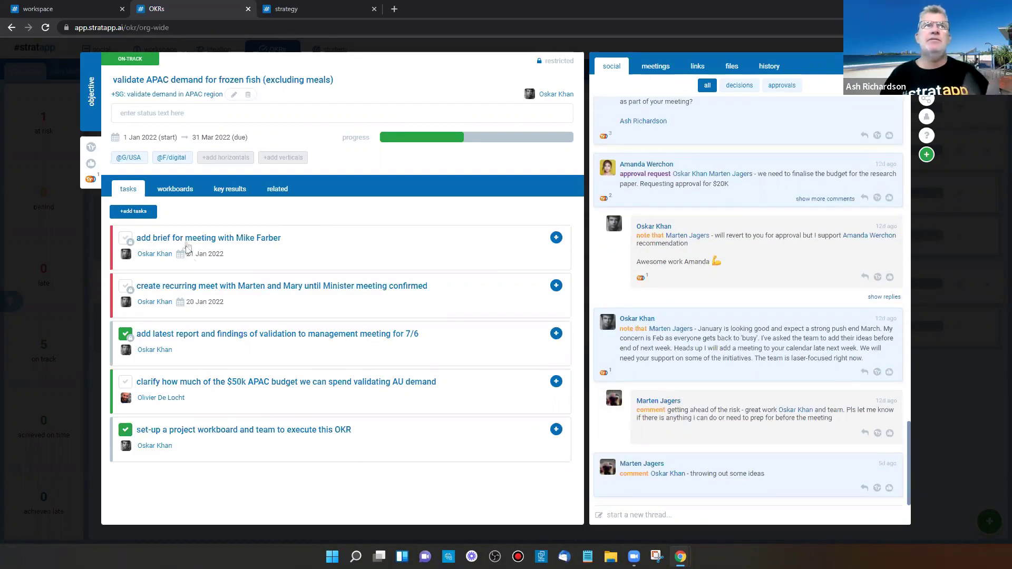
left_click(183, 191)
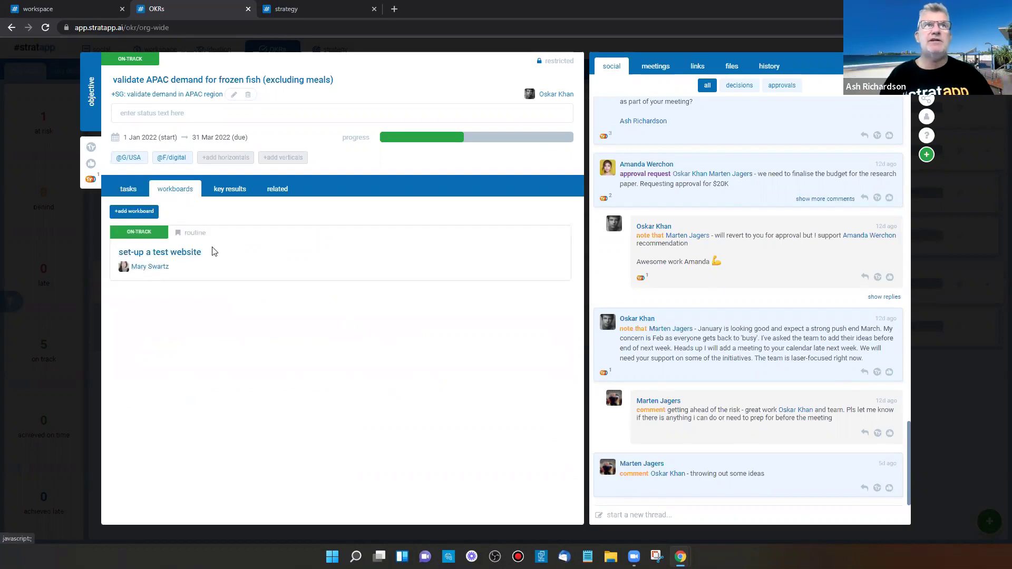
left_click(228, 191)
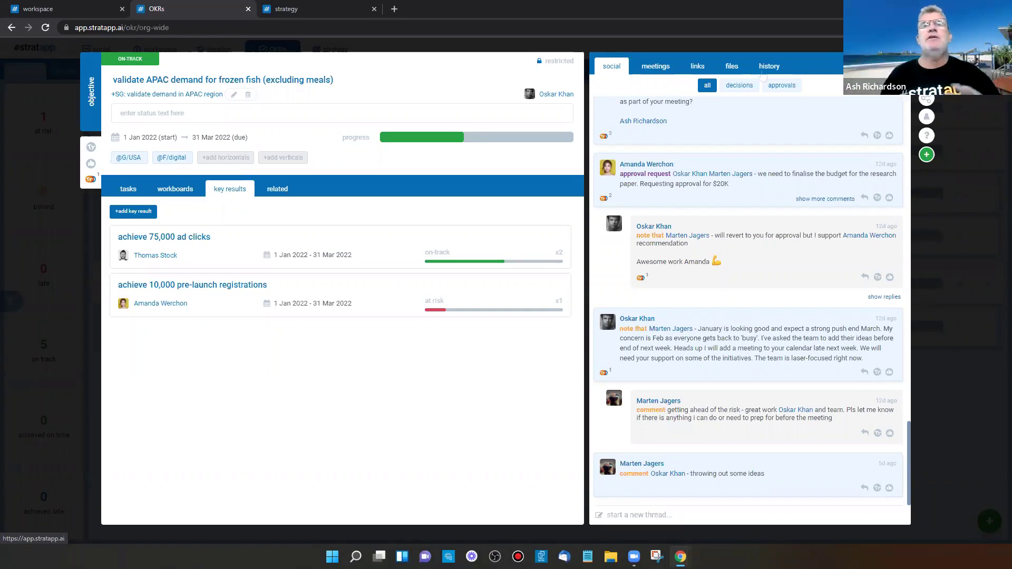
mouse_move(650, 326)
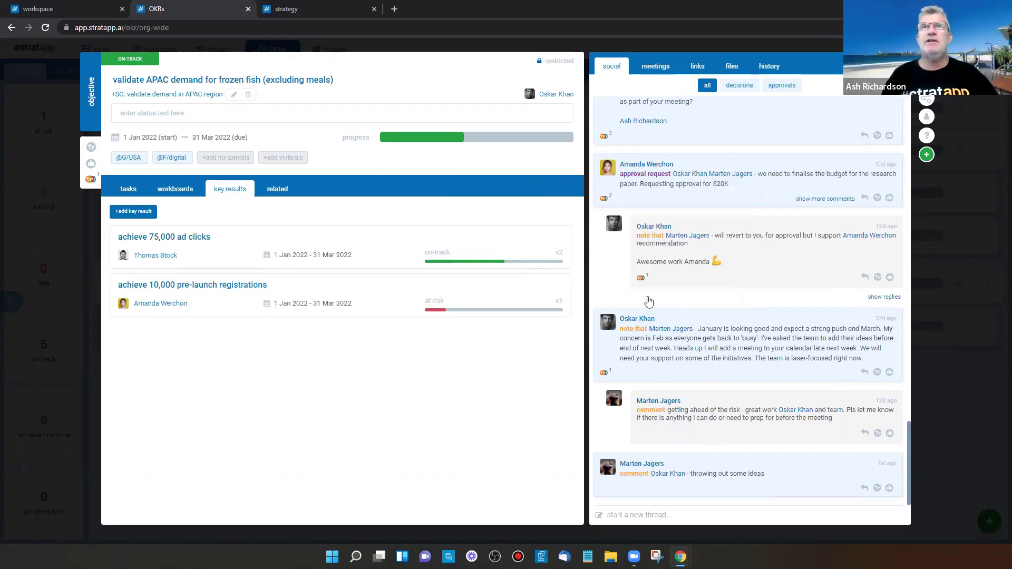
scroll(692, 282, "up", 2)
scroll(720, 200, "up", 1)
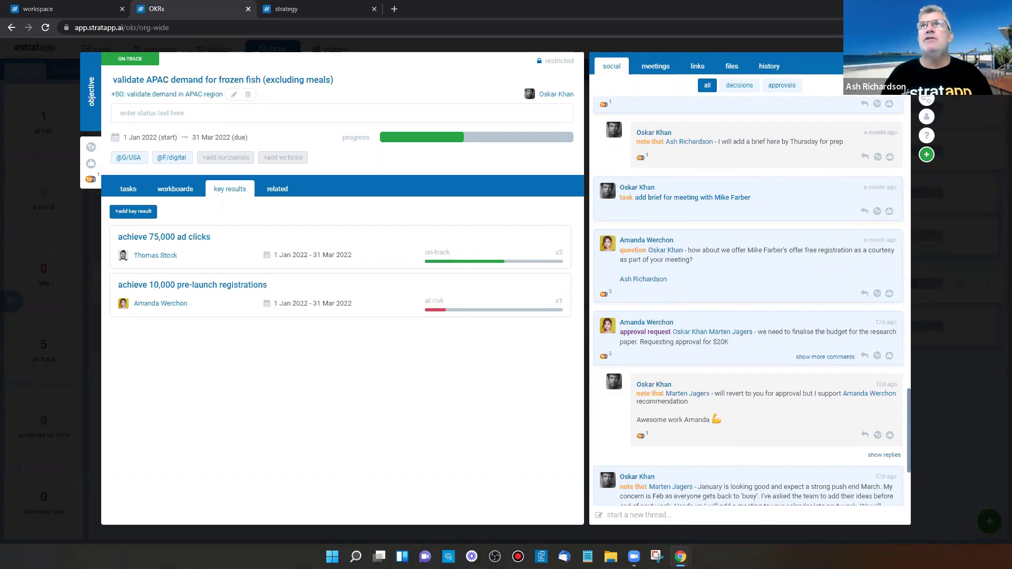
key("Escape")
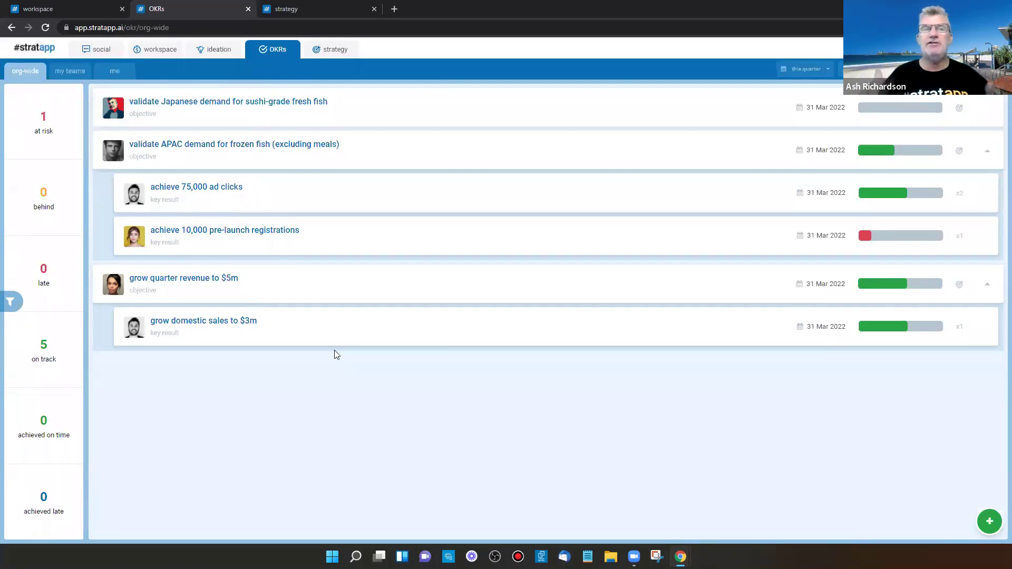
Go to the workspace's live org chart and display the CEO's live connections.
left_click(287, 9)
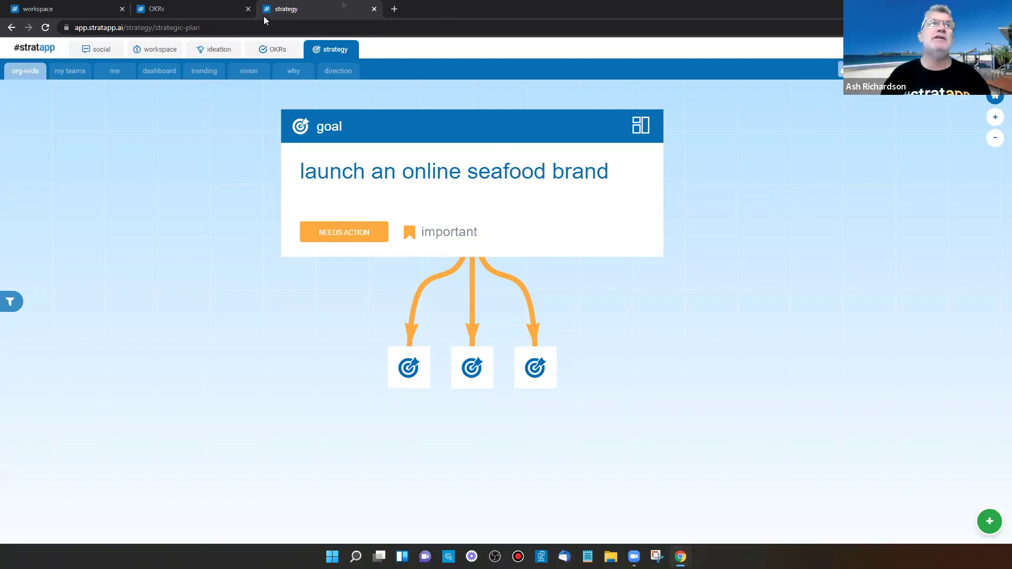
left_click(59, 9)
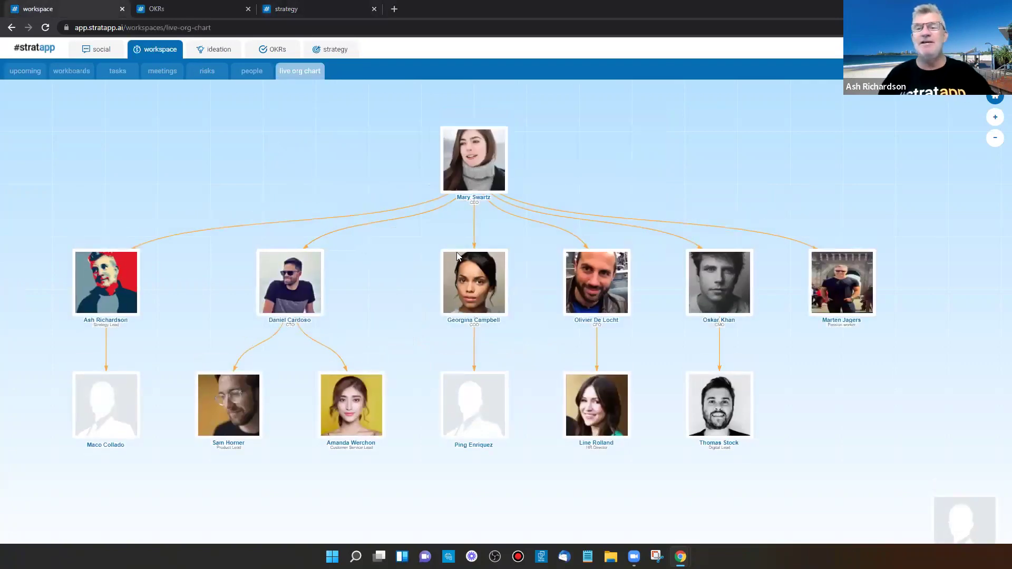
left_click(484, 163)
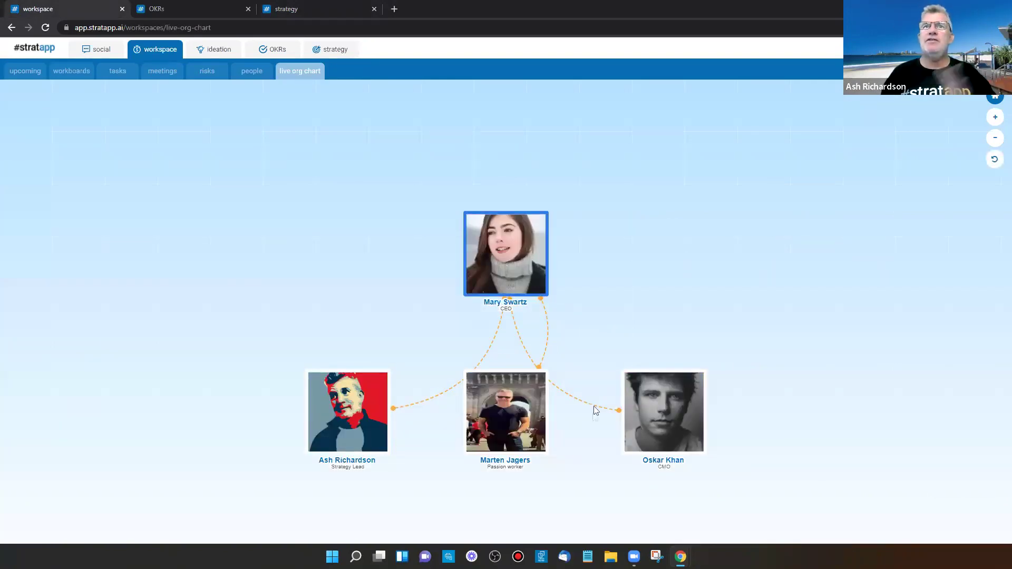
Examine the related topics on the indirect line between the Strategy Lead and the CEO in the live org chart.
left_click(425, 401)
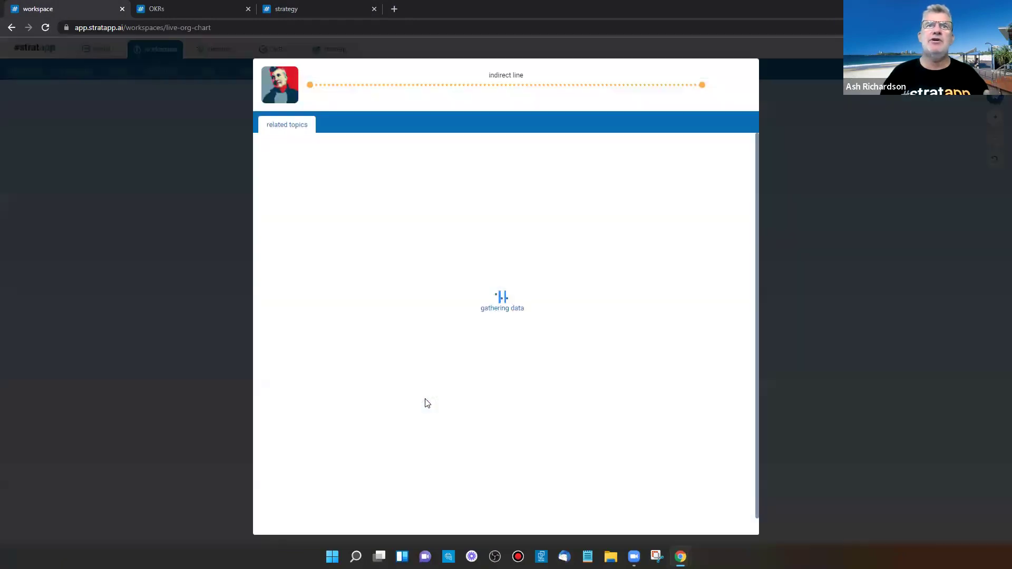
scroll(302, 259, "down", 3)
scroll(302, 259, "up", 3)
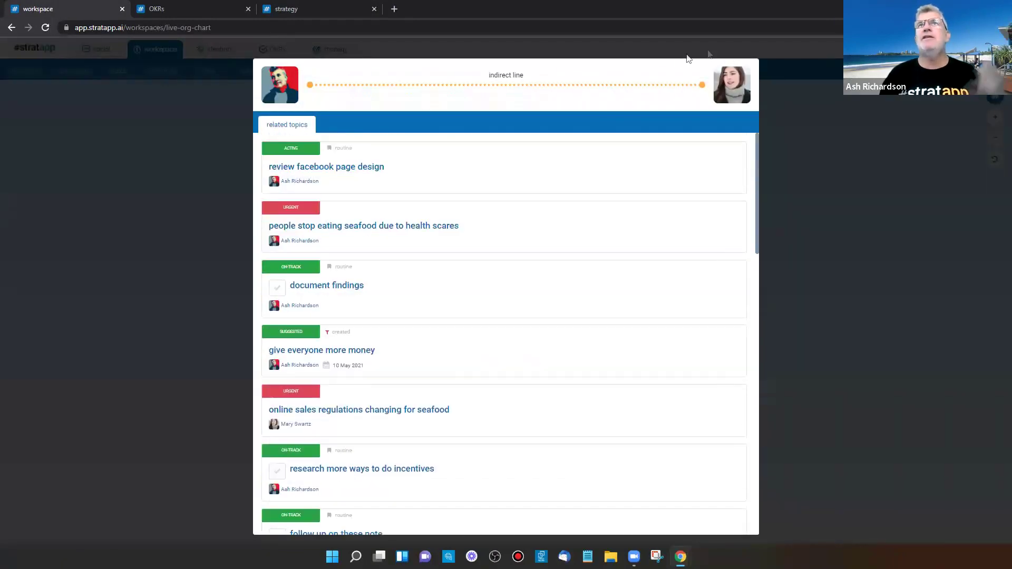
scroll(619, 216, "down", 4)
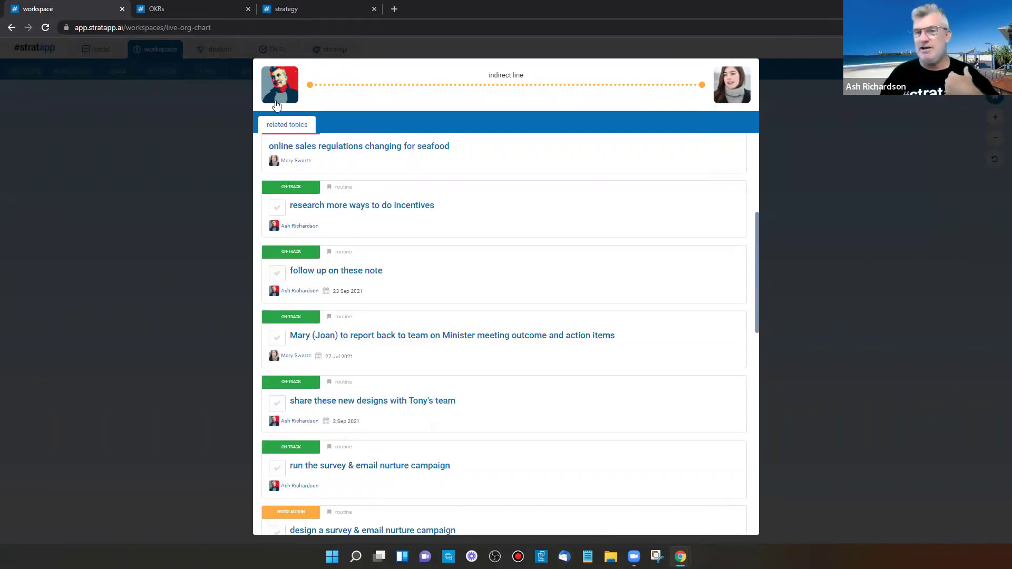
left_click(202, 170)
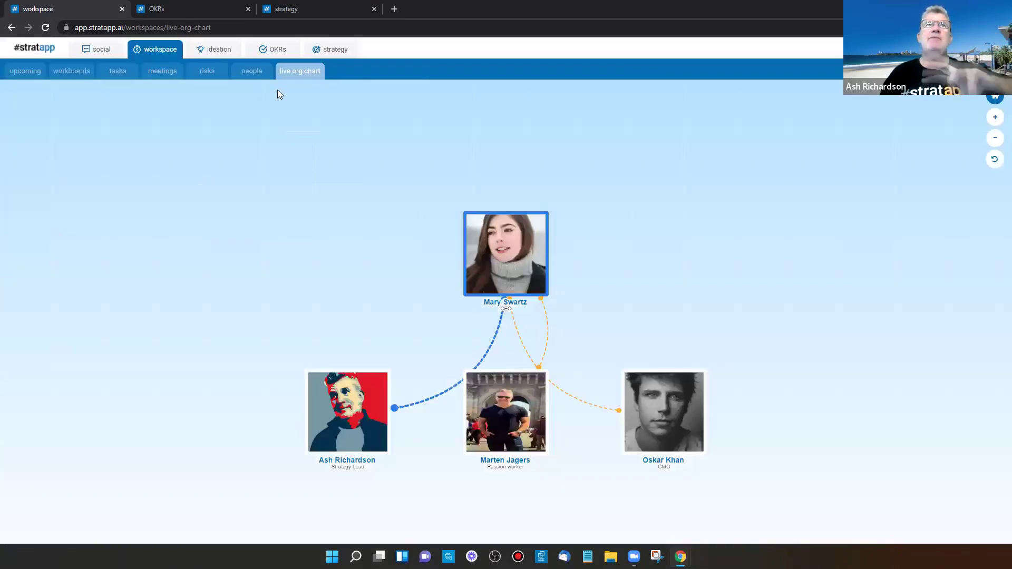
Return to the strategy map and examine the access restriction and social thread on the "launch an online seafood brand" goal's card.
left_click(305, 6)
left_click(640, 128)
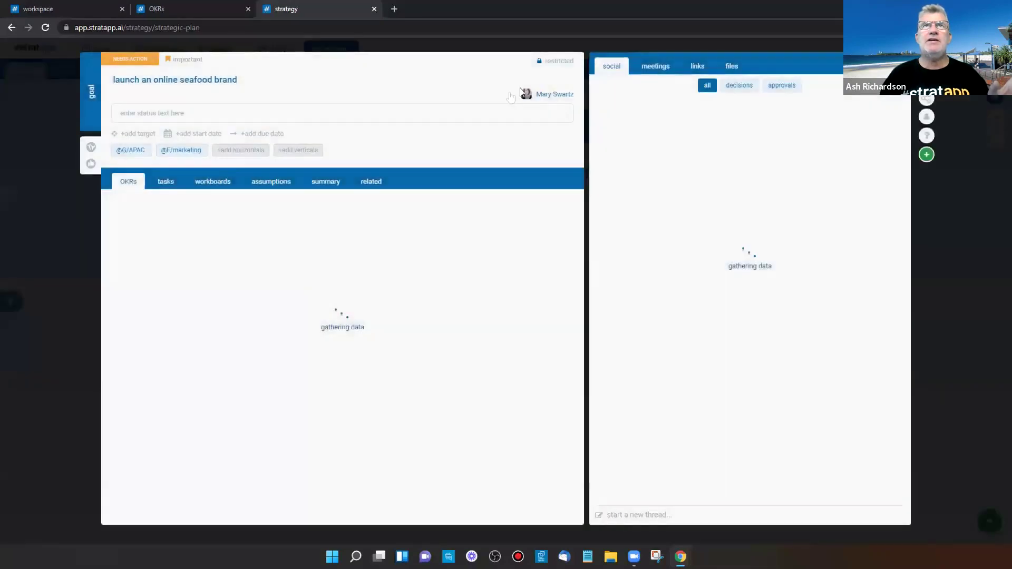
mouse_move(555, 64)
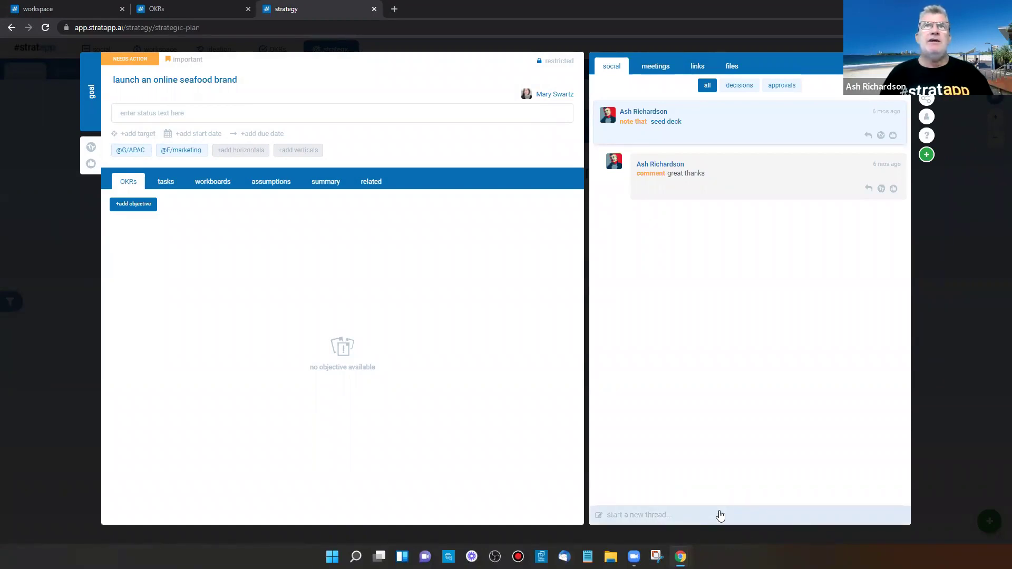
left_click(556, 62)
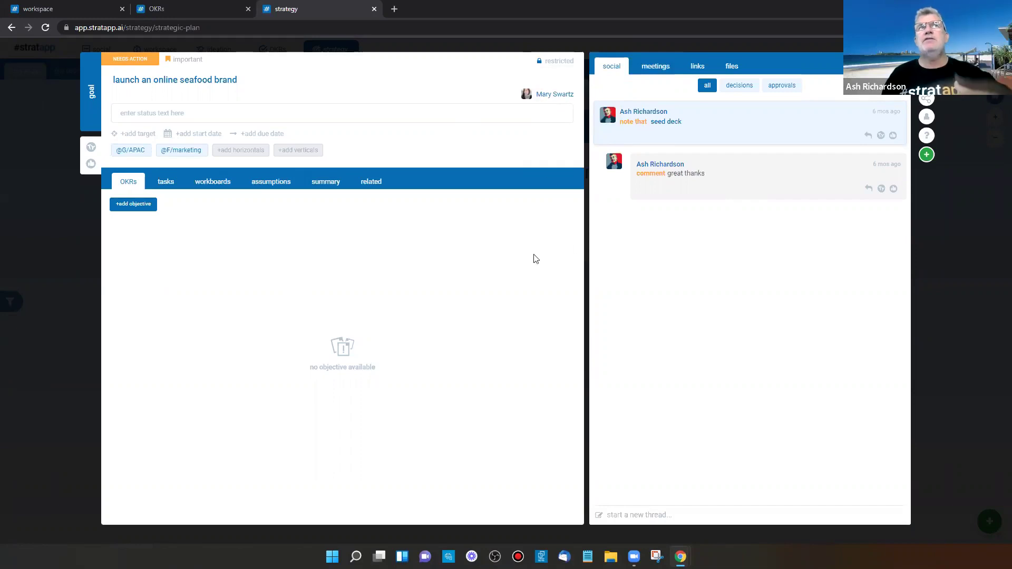
key("Escape")
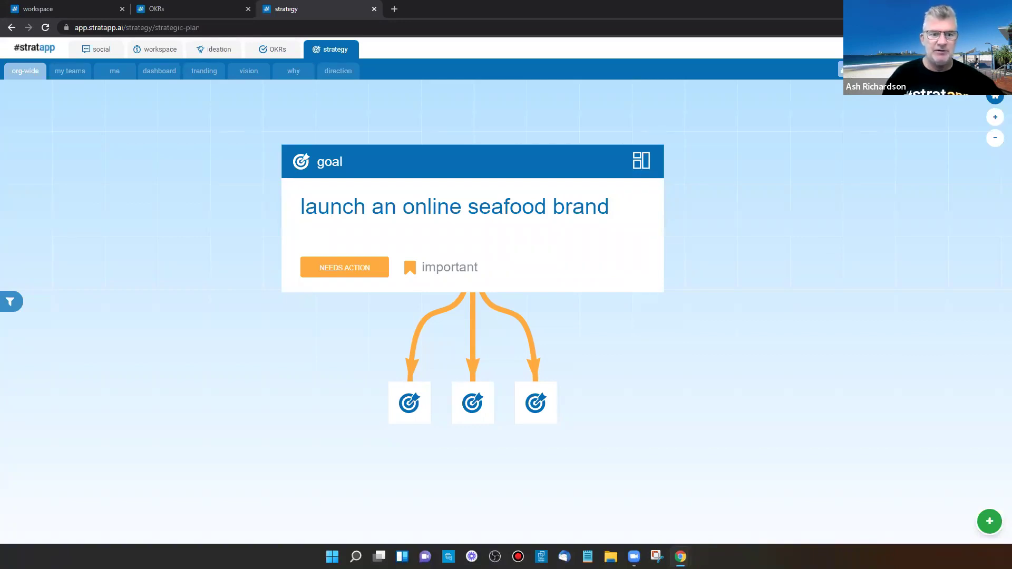
scroll(186, 311, "down", 1)
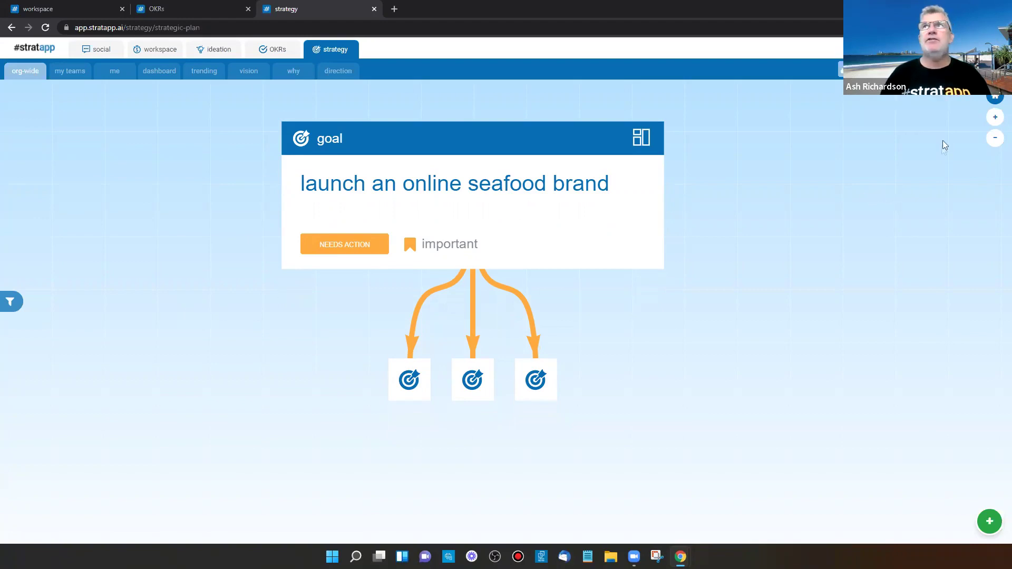
left_click(991, 49)
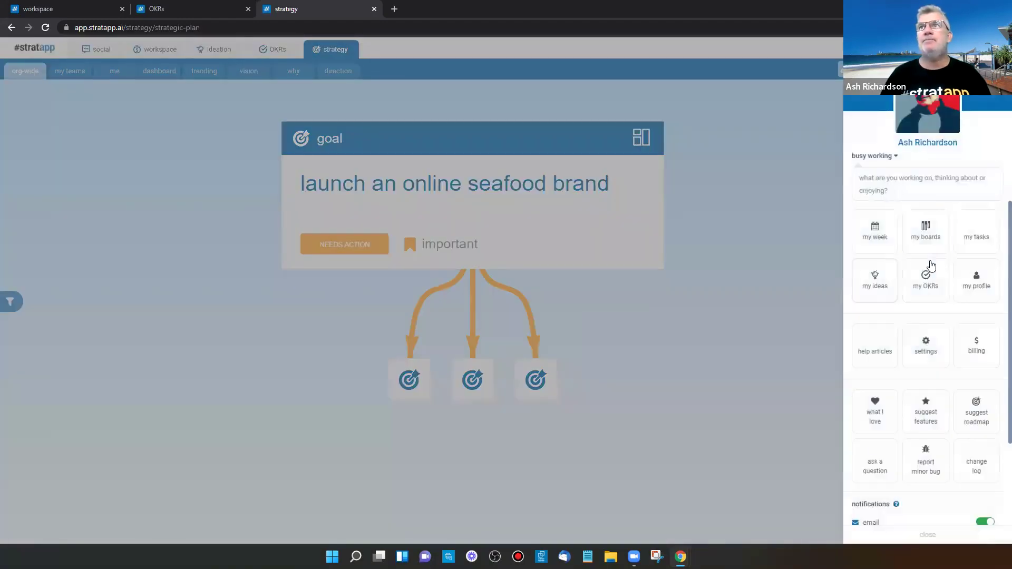
left_click(768, 180)
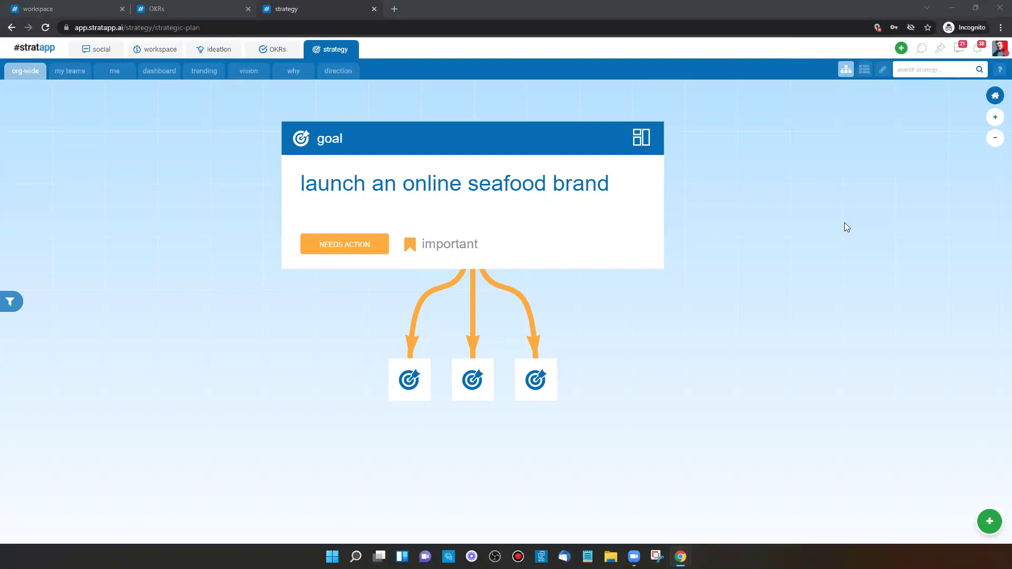
left_click(883, 69)
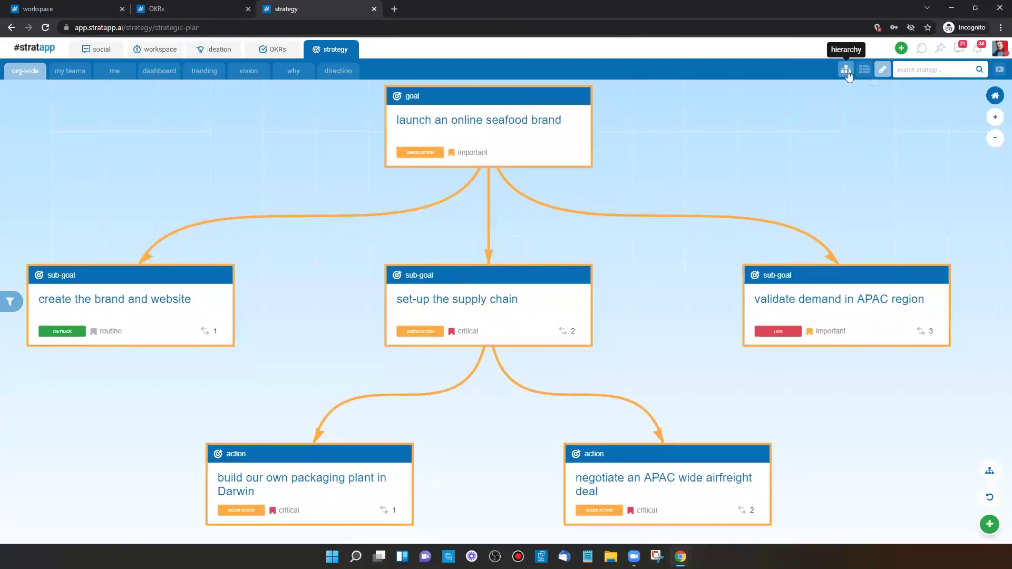
left_click(845, 69)
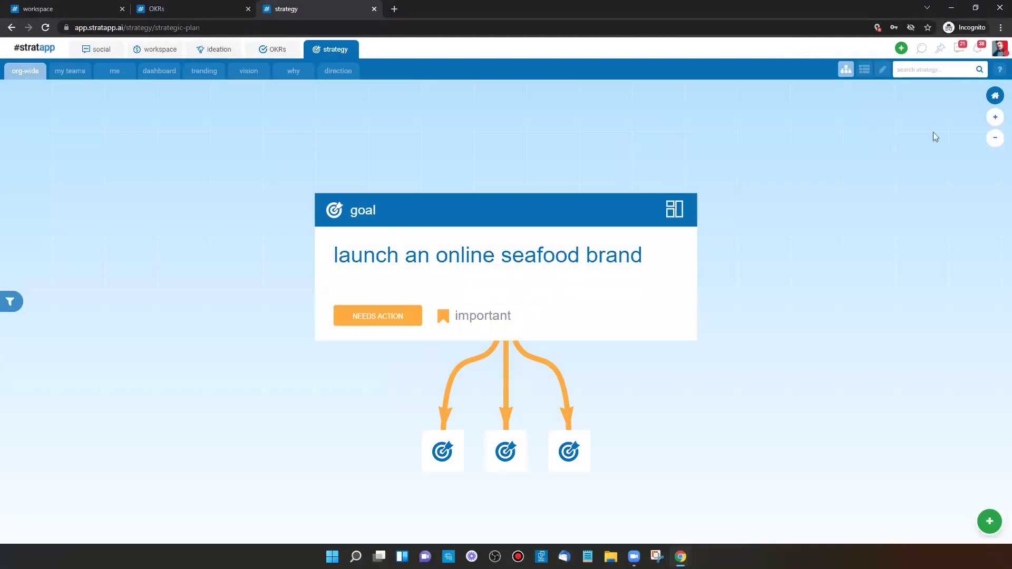
Review the users and the team structure by functions, verticals, horizontals and geography in the organisation settings.
left_click(999, 47)
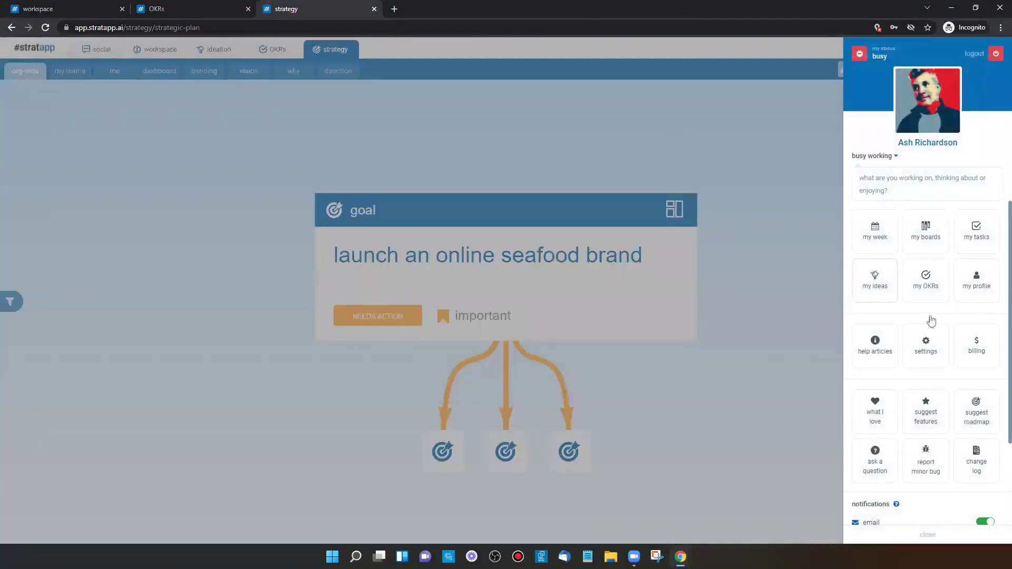
left_click(924, 340)
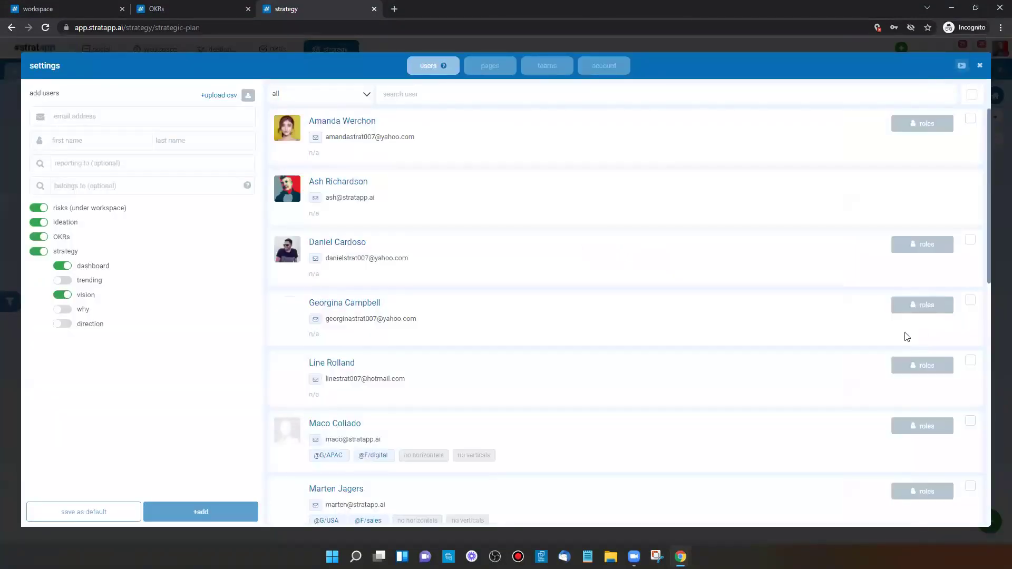
left_click(554, 66)
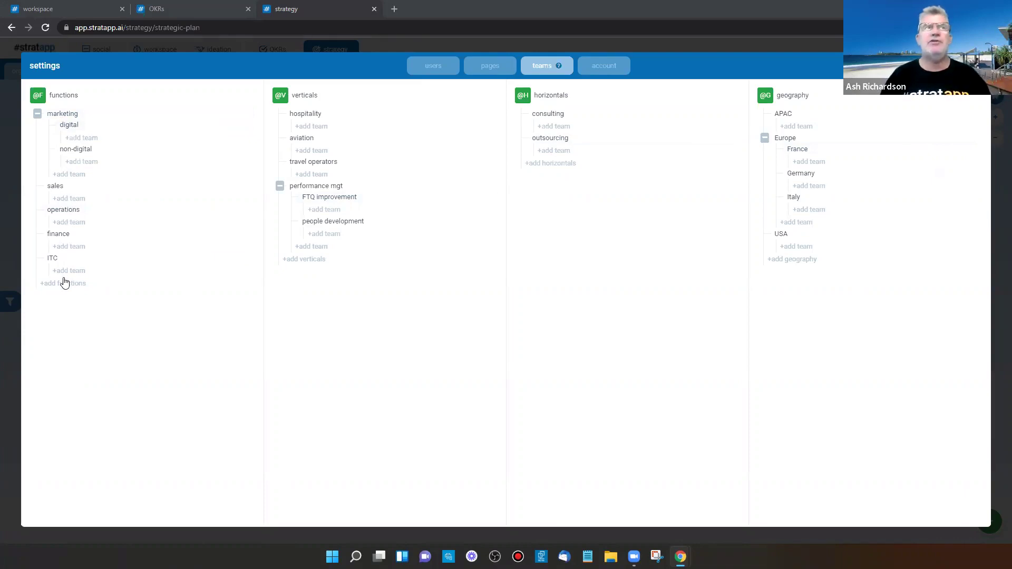
left_click(63, 114)
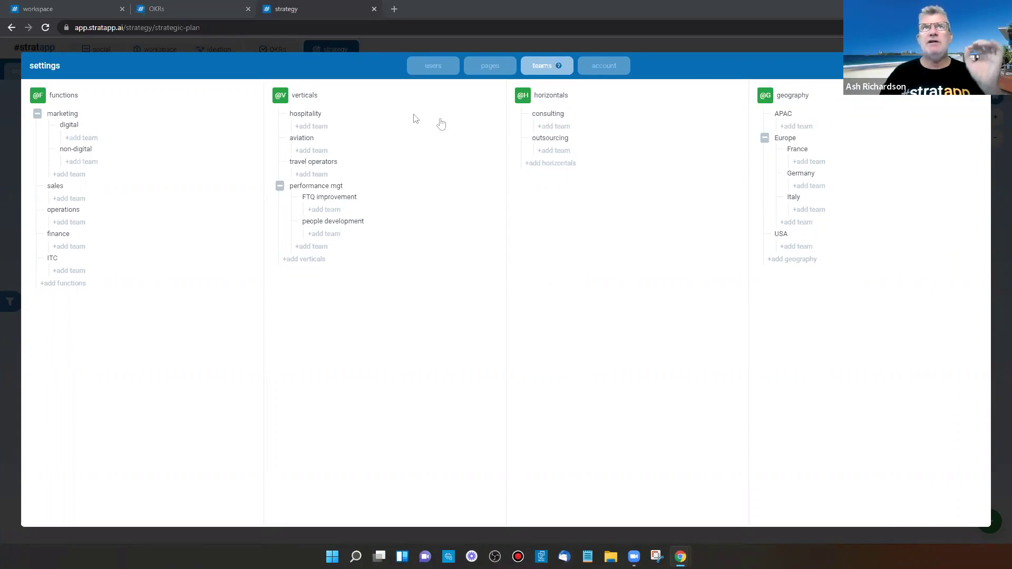
key("Escape")
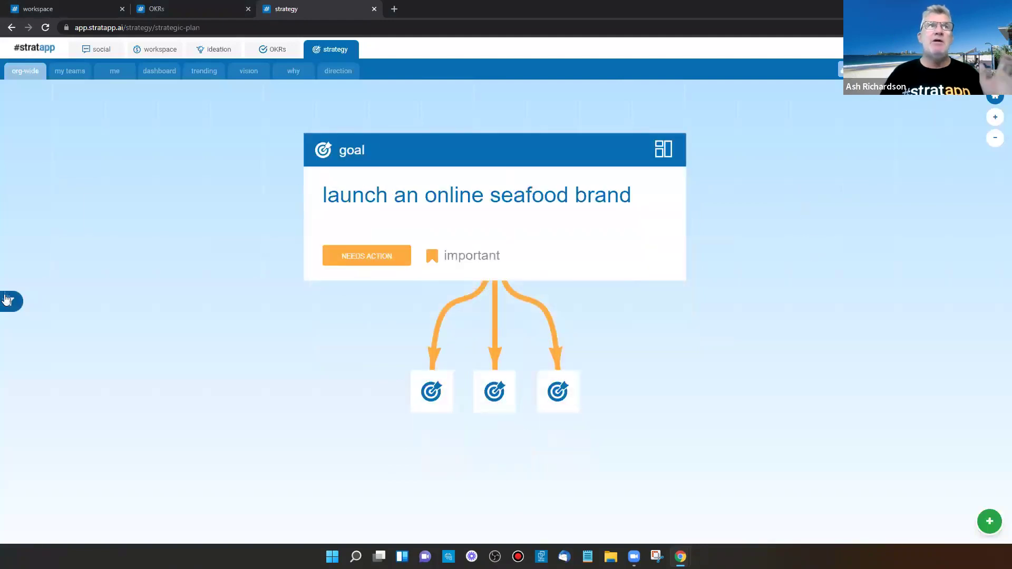
Check the strategy map's filters, and review the OKRs of my teams and the personal OKRs for this quarter.
left_click(7, 301)
left_click(199, 129)
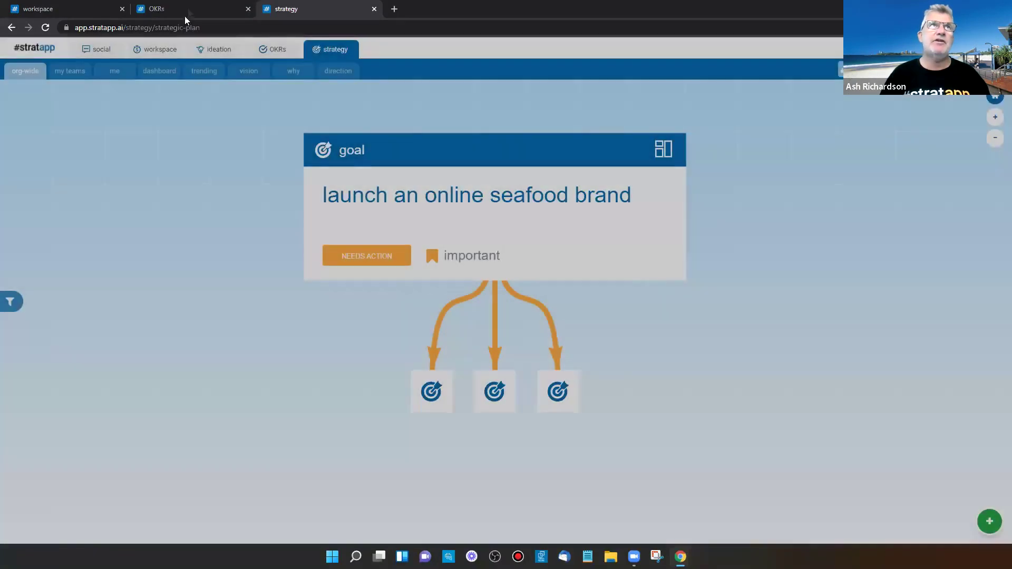
left_click(185, 13)
left_click(73, 75)
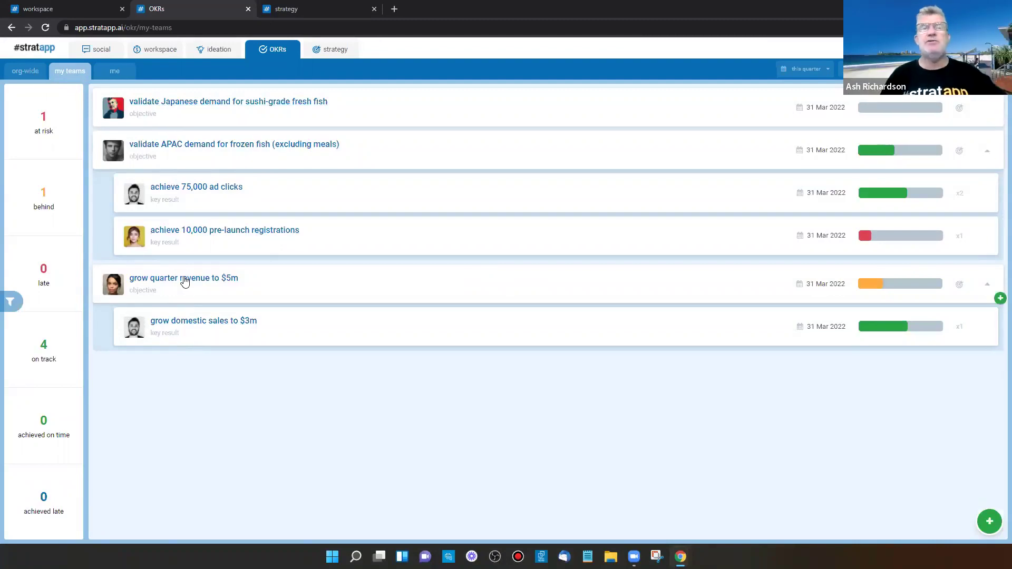
left_click(111, 73)
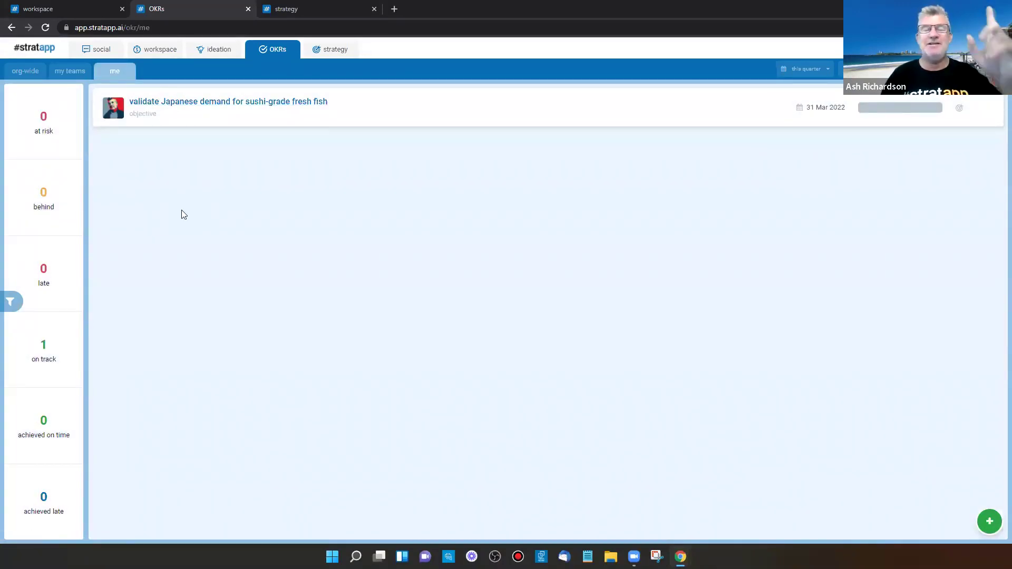
left_click(73, 77)
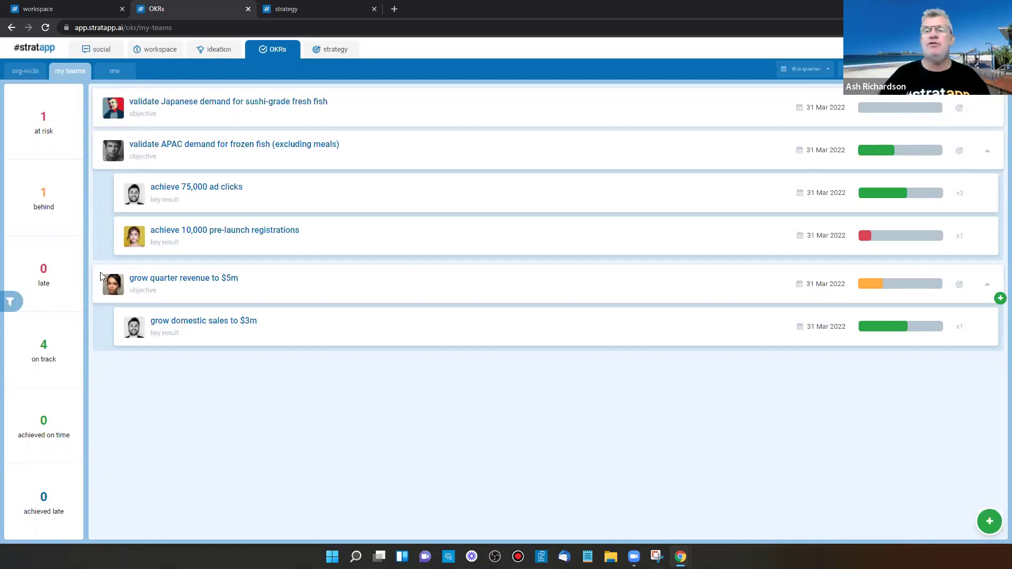
Assign the APAC geography to the "validate Japanese demand for sushi-grade fresh fish" objective.
left_click(184, 102)
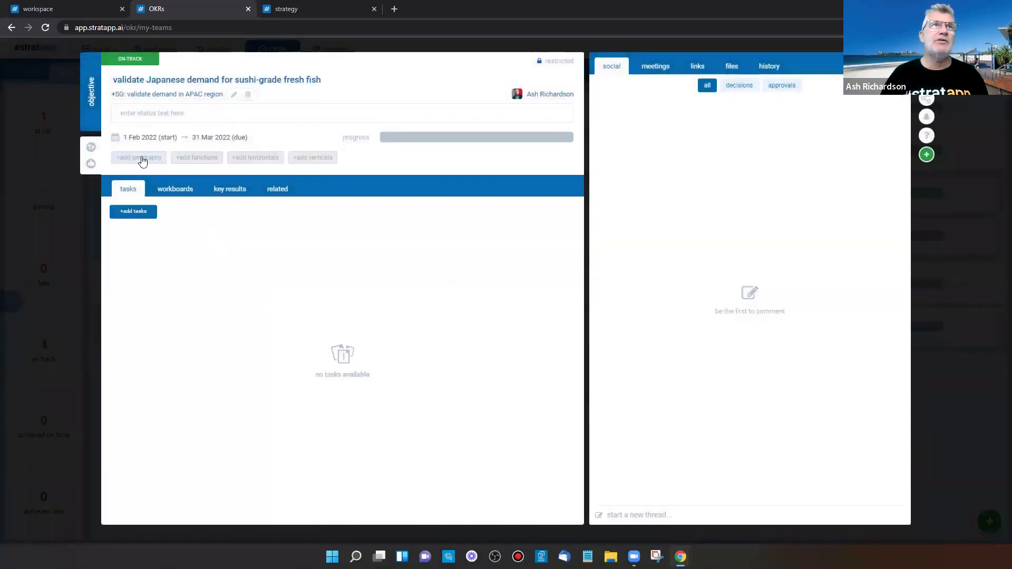
left_click(140, 158)
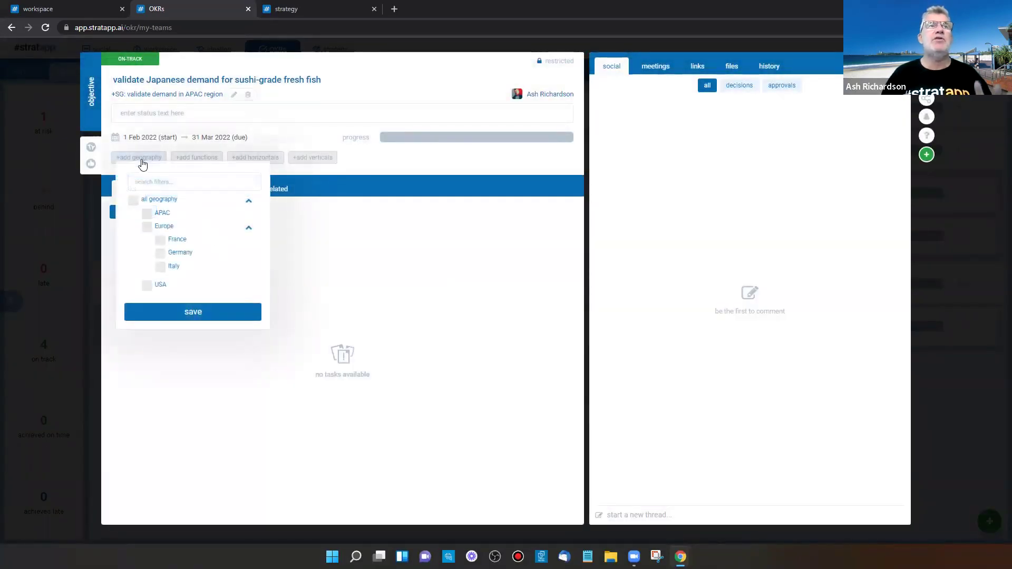
left_click(147, 213)
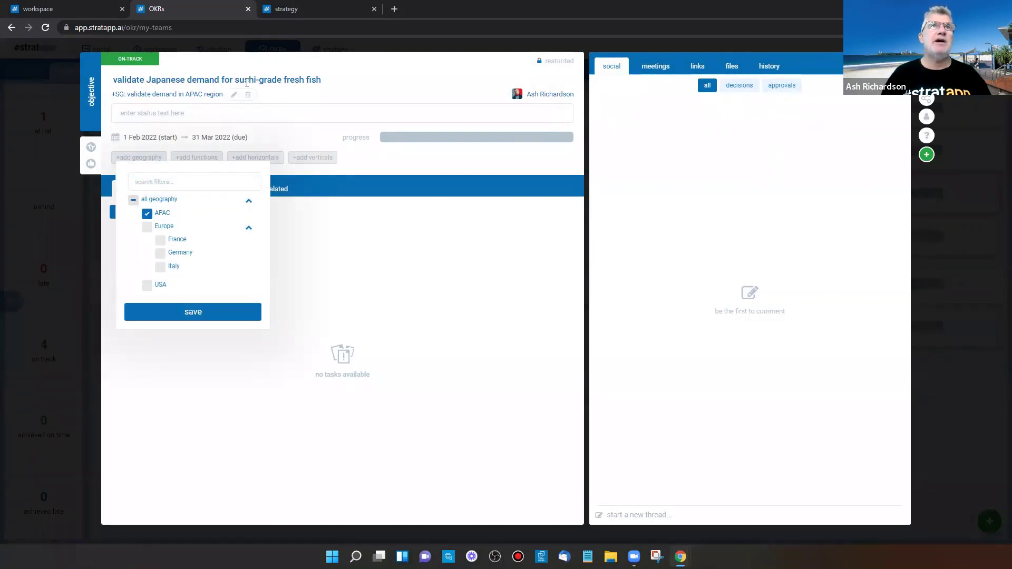
left_click(188, 312)
Assign the marketing and sales functions, including digital and non-digital marketing, to the Japanese demand objective, leaving the horizontals unassigned.
left_click(185, 158)
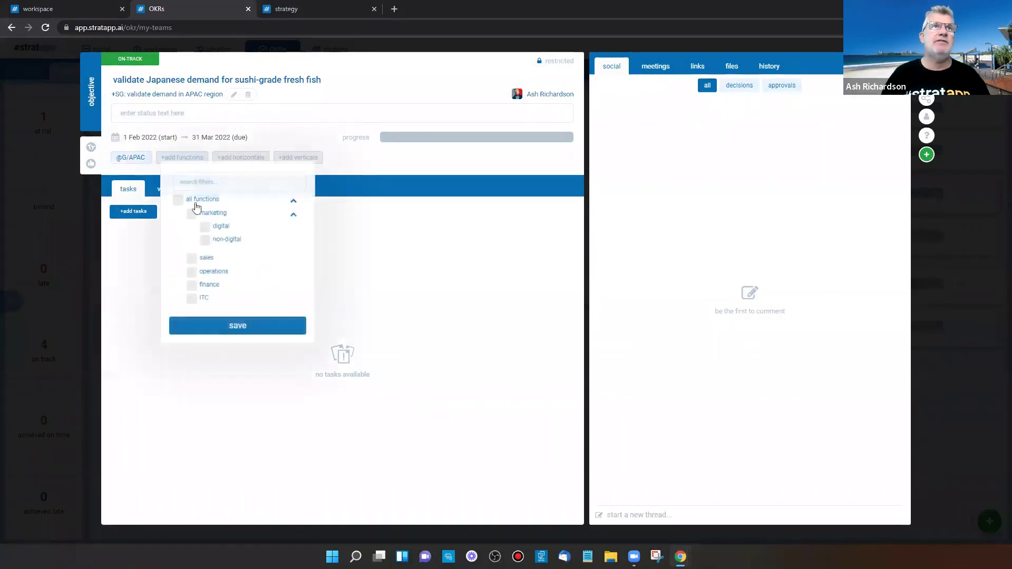
left_click(190, 218)
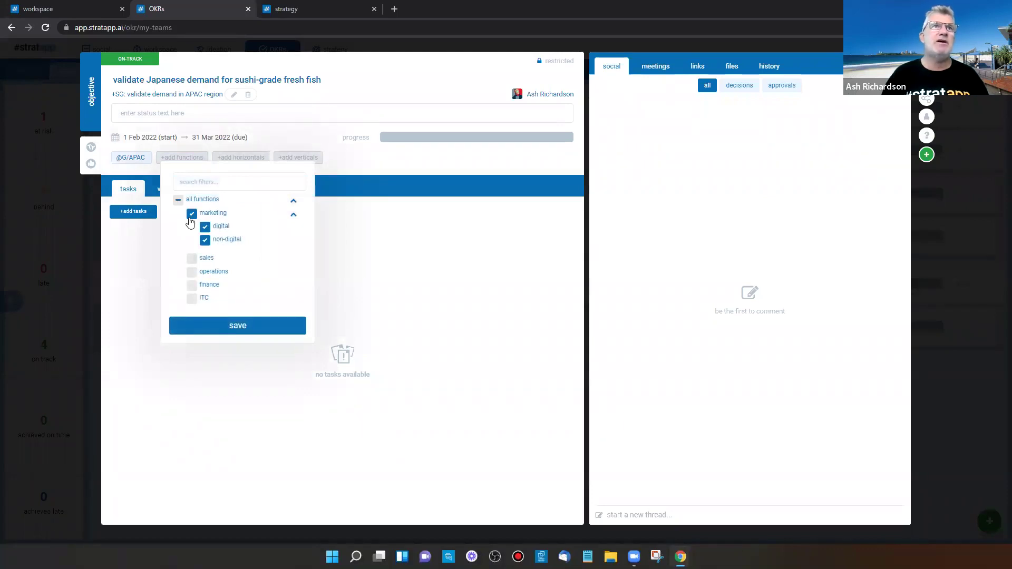
left_click(192, 259)
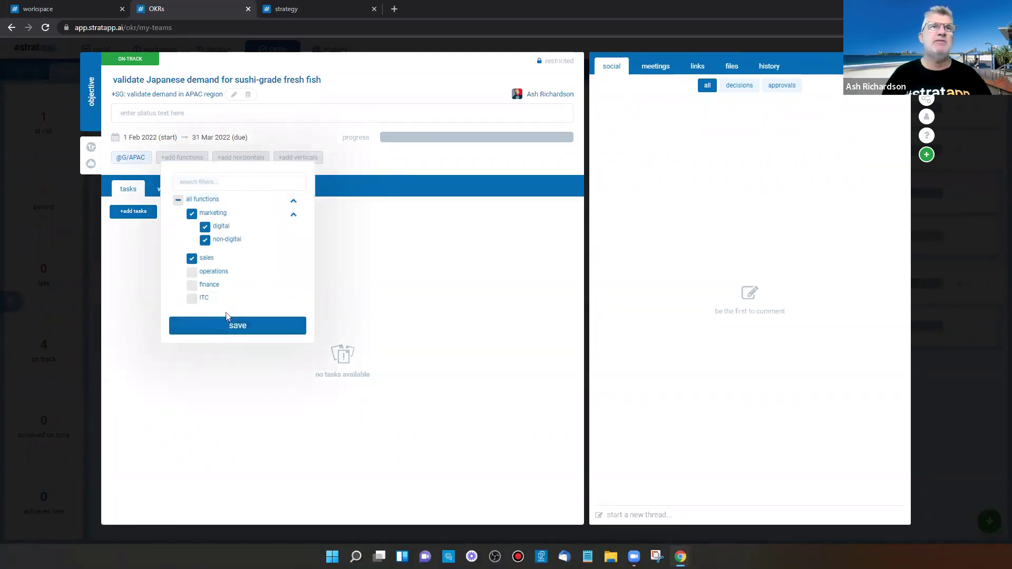
left_click(232, 326)
left_click(250, 158)
left_click(263, 338)
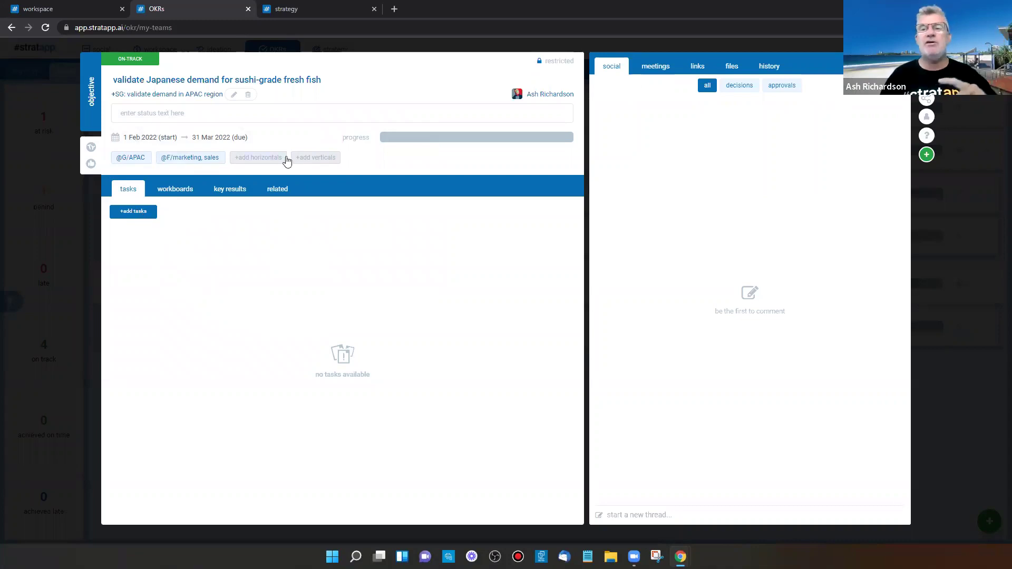
Add the task "create grading chart for fish" to the objective with members copied, and check the team tags on the task's card.
left_click(140, 212)
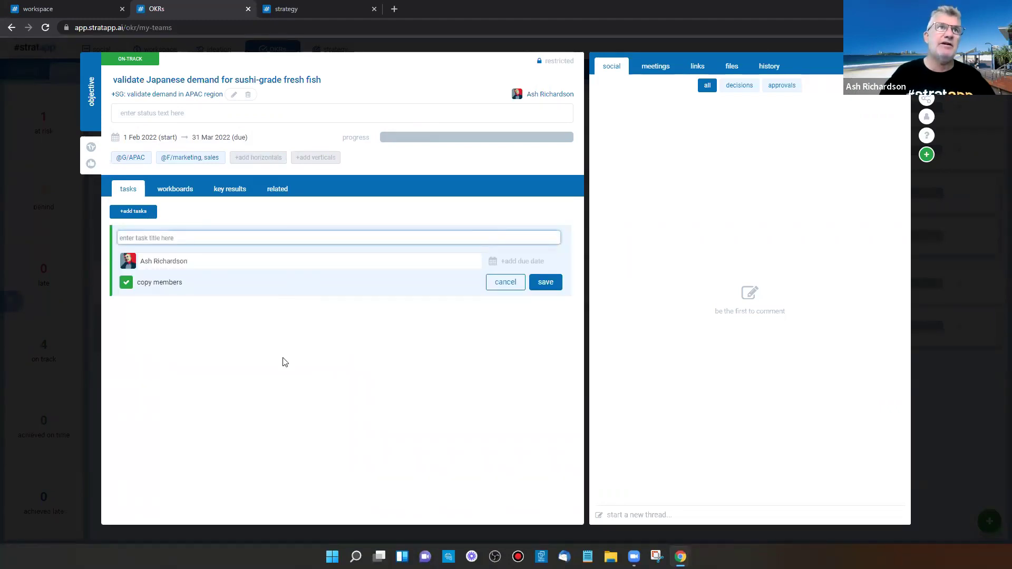
type("create")
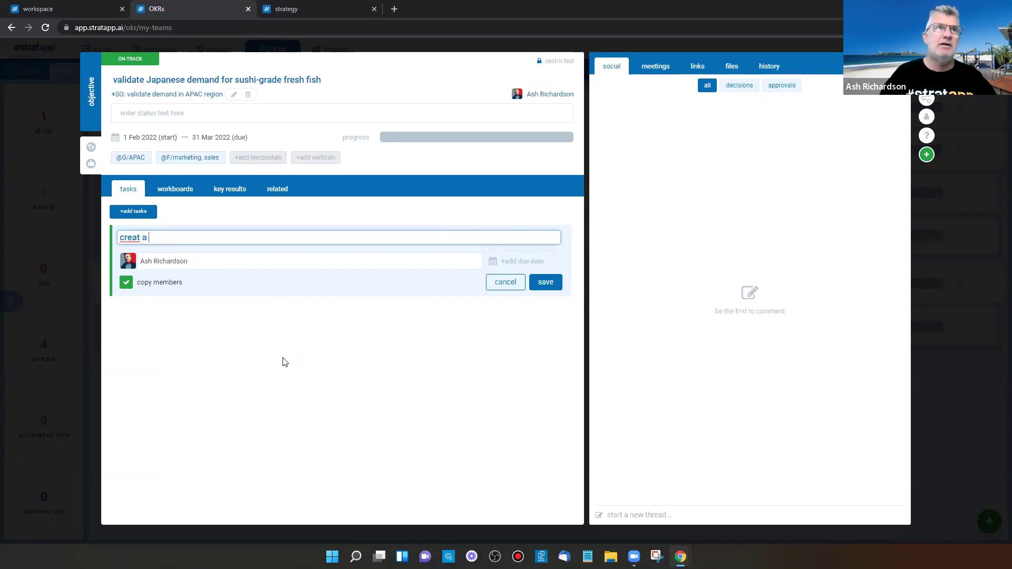
type(" grading t")
key("BackSpace")
type("chart for fish")
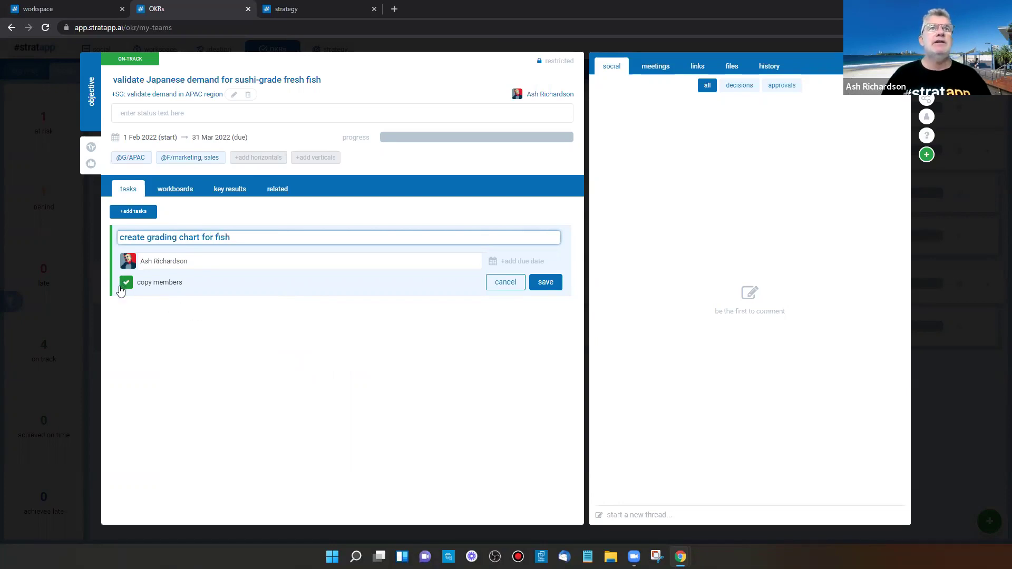
left_click(546, 283)
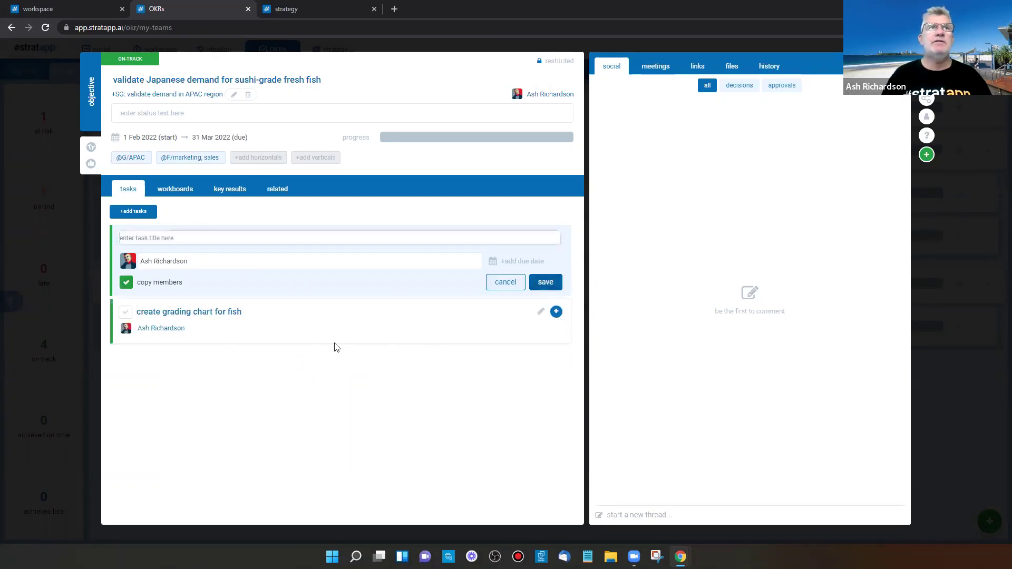
left_click(193, 313)
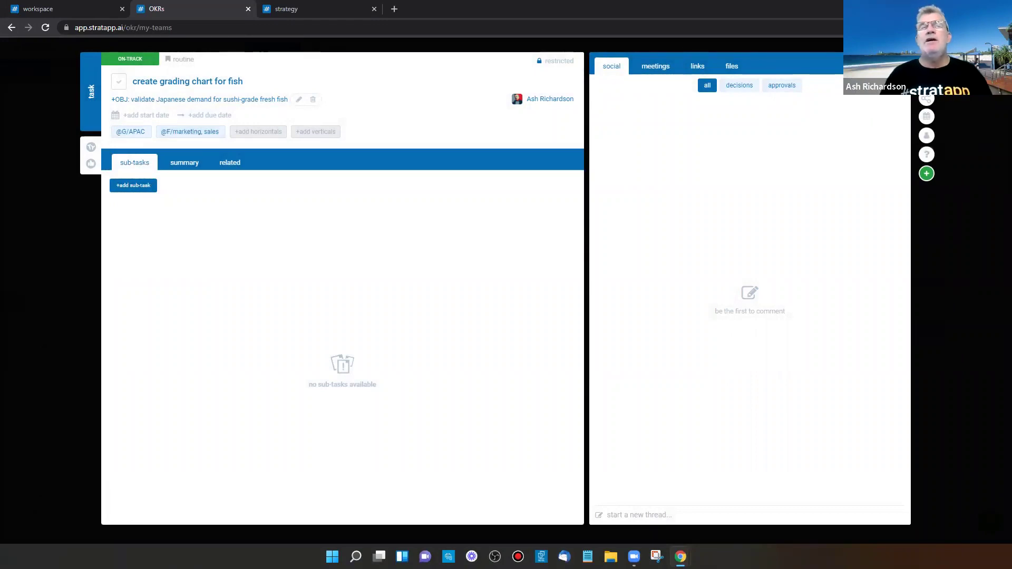
key("Escape")
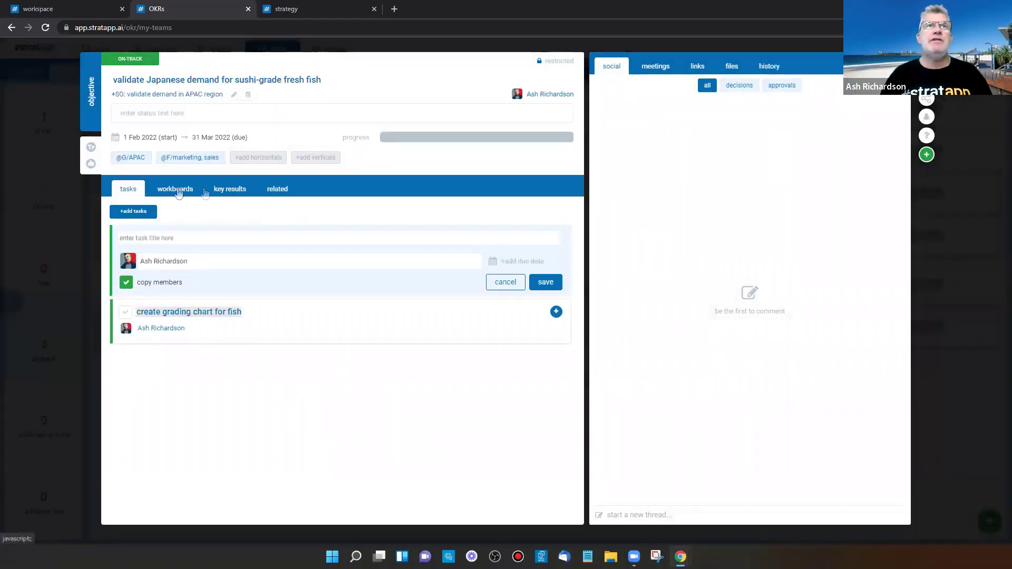
left_click(727, 517)
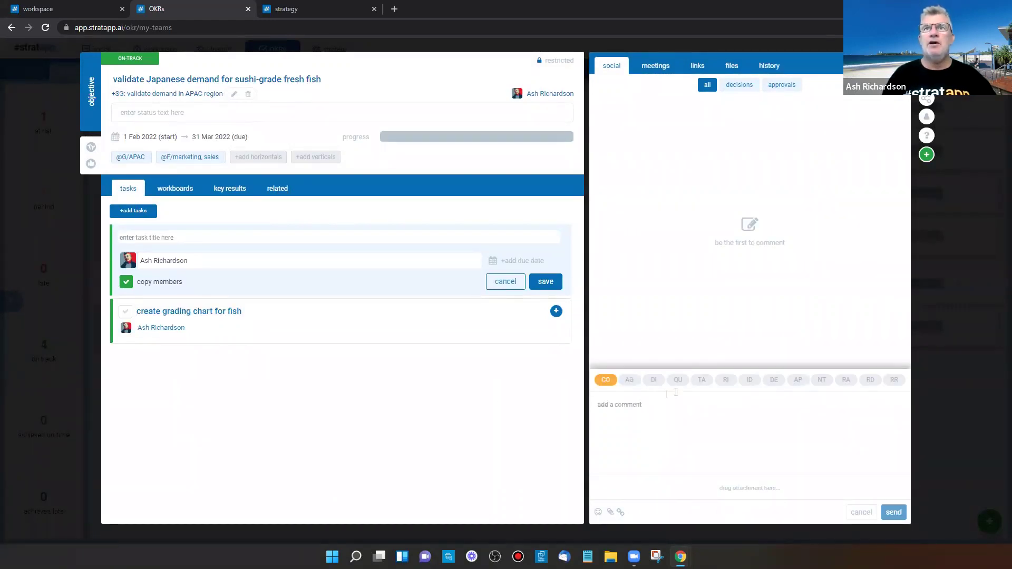
left_click(701, 380)
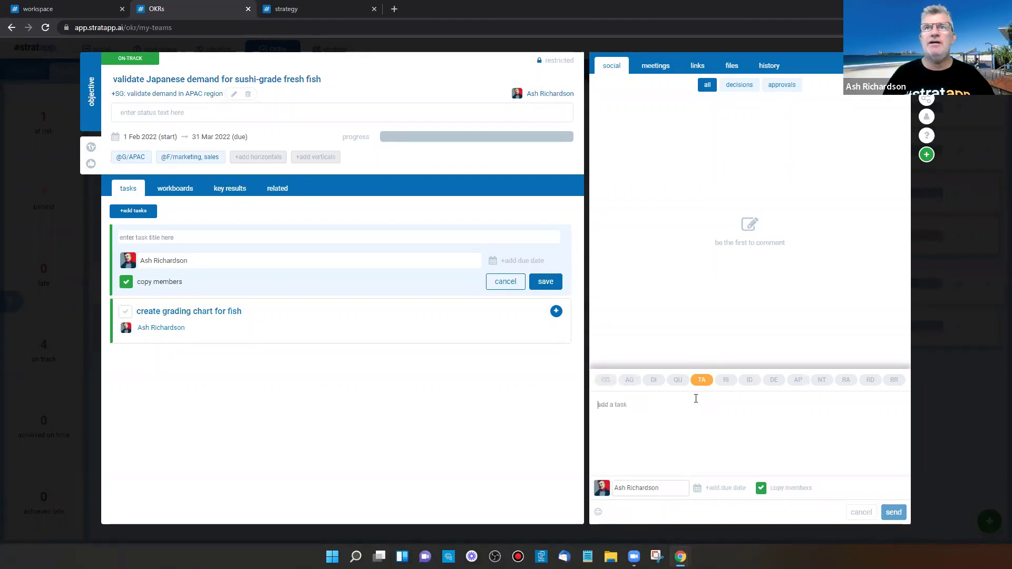
left_click(864, 514)
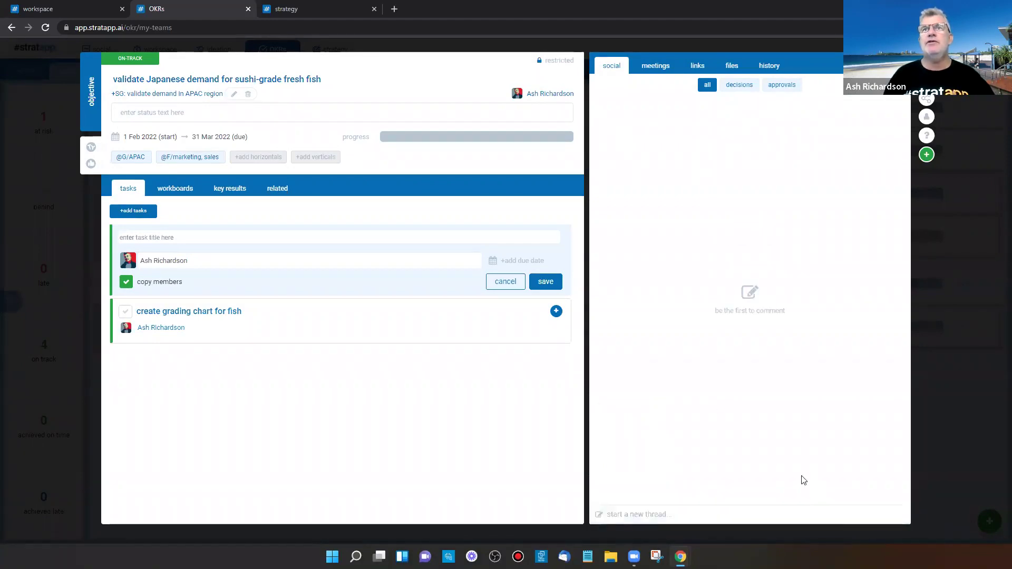
Post the question "hey, where shall we start?" as a new social thread on the Japanese demand objective.
left_click(722, 518)
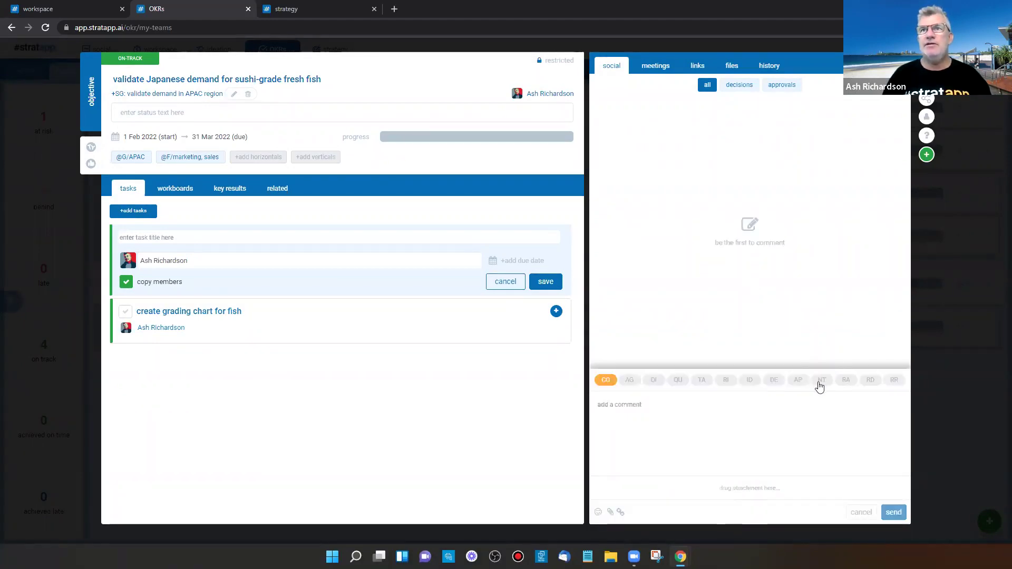
left_click(679, 382)
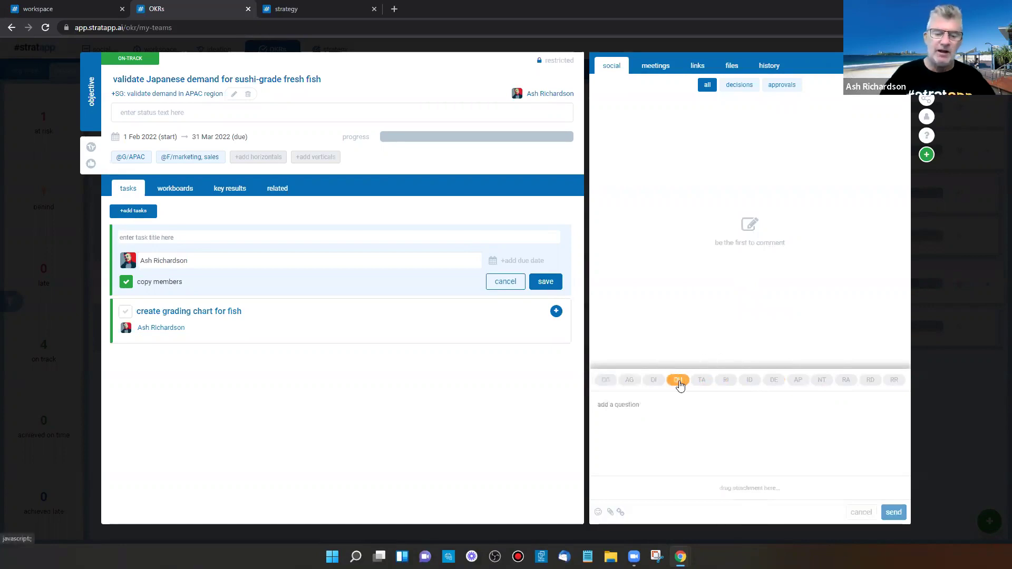
type("hey, where s")
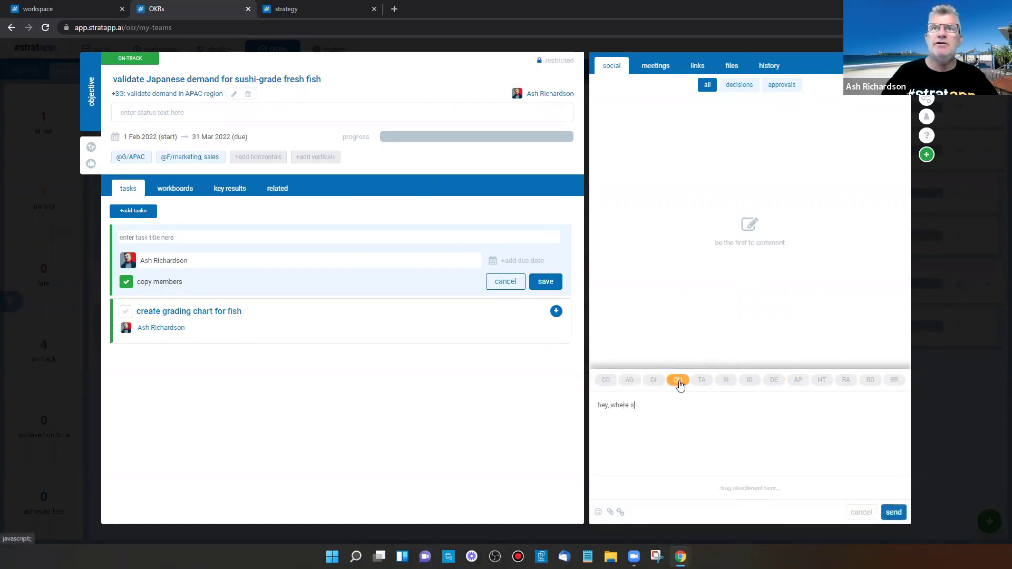
type("hall we start?")
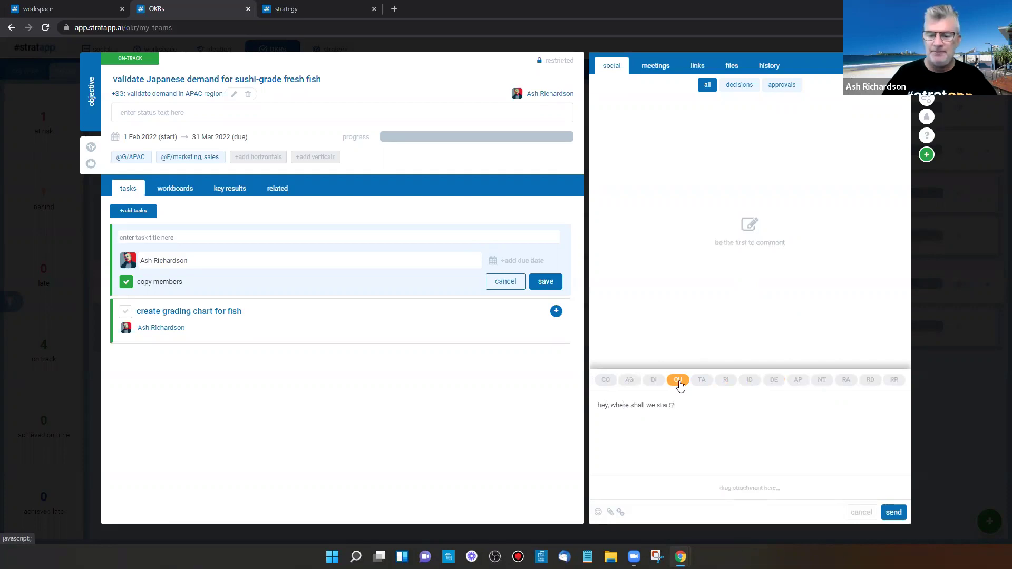
left_click(893, 513)
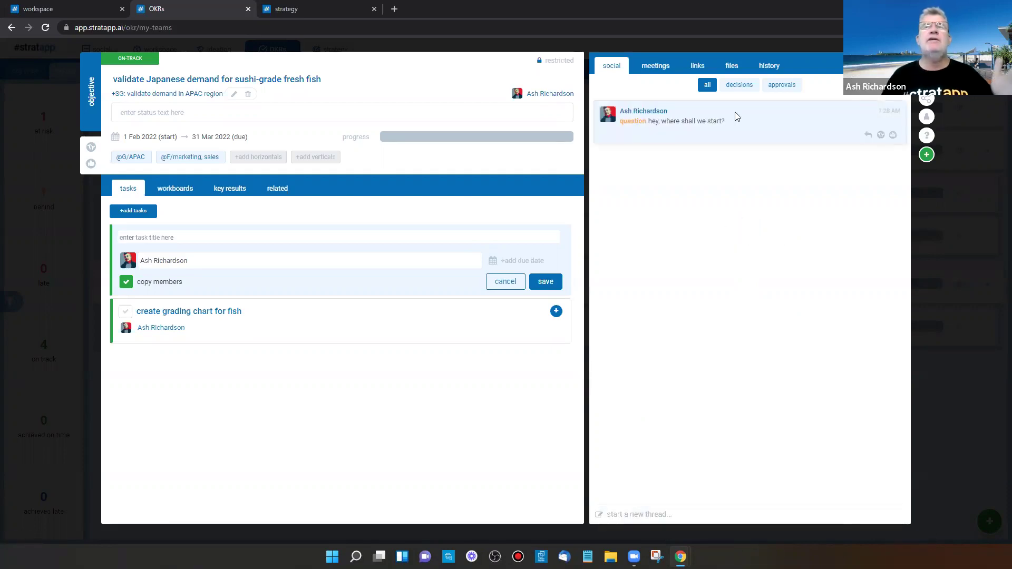
Reply to the question with the task "create a grading chart for fish that is sushi grade", due 3 Feb 2022, with members copied.
left_click(868, 137)
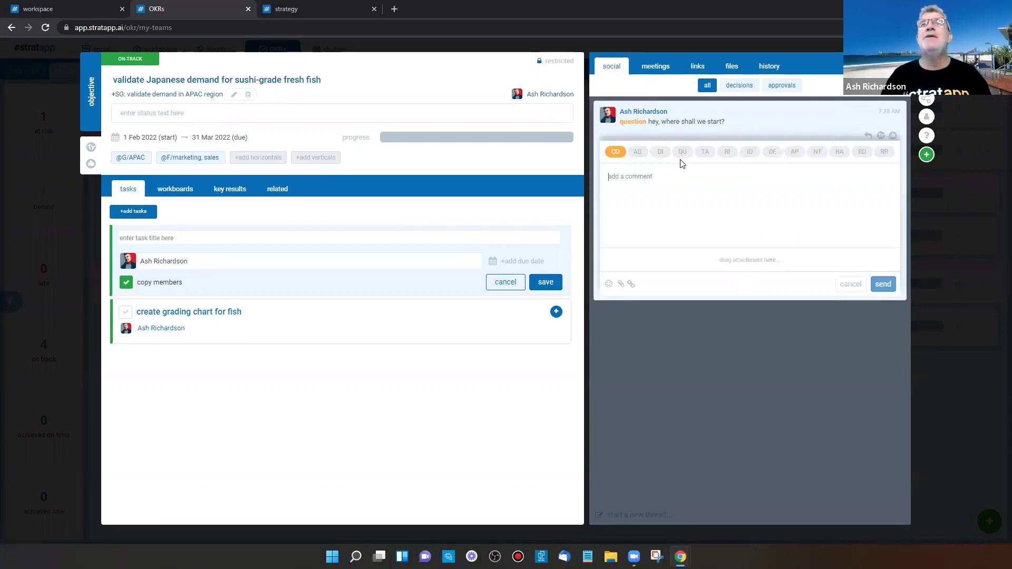
left_click(705, 152)
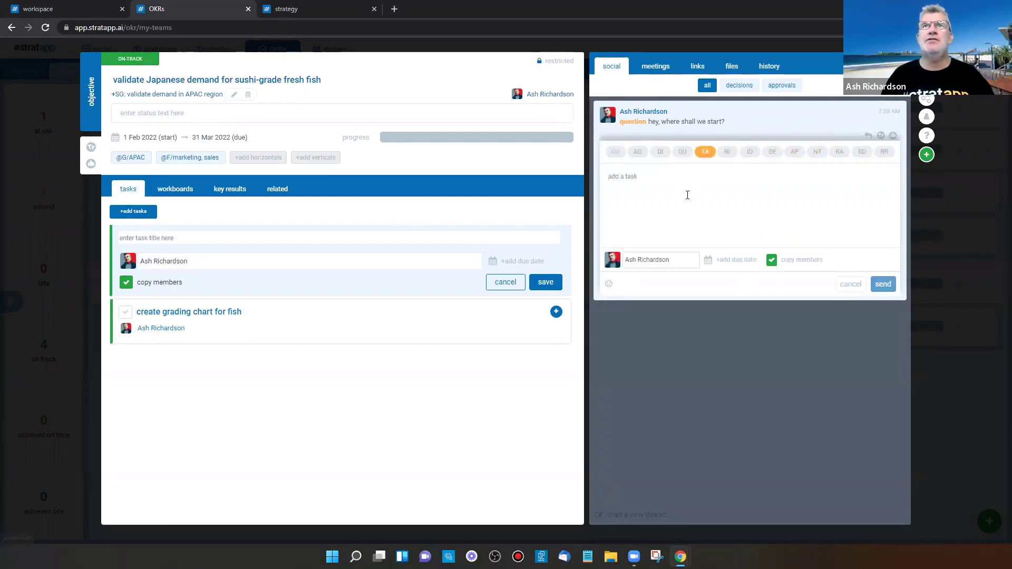
type("create a grading chart for fish that is sushi grade")
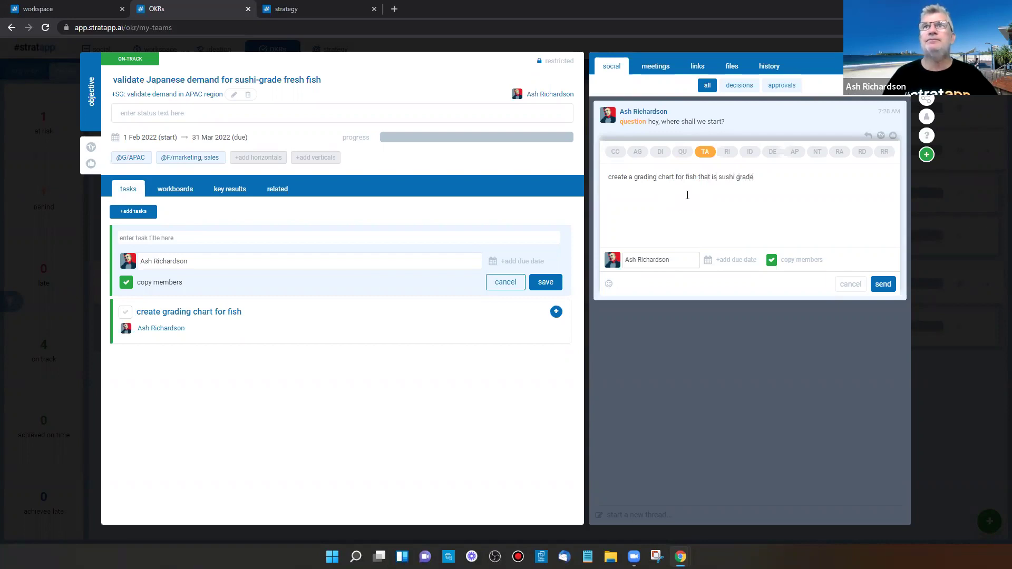
left_click(740, 267)
left_click(719, 327)
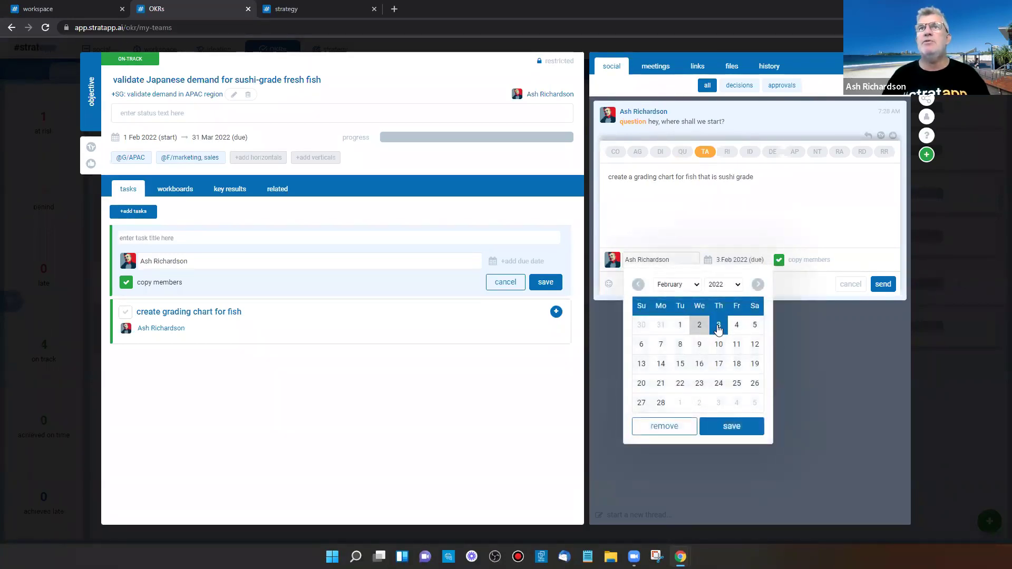
left_click(726, 429)
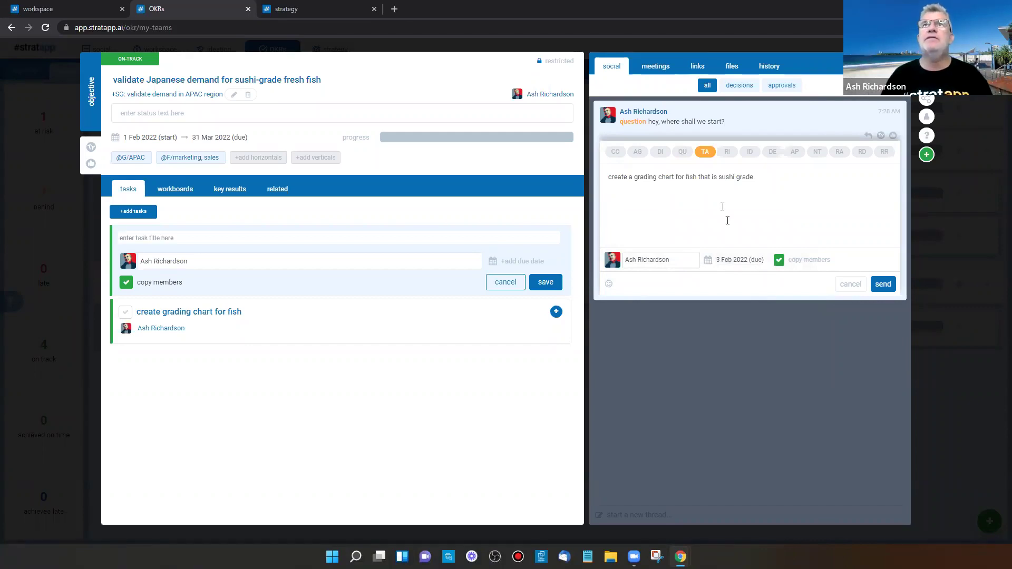
left_click(883, 284)
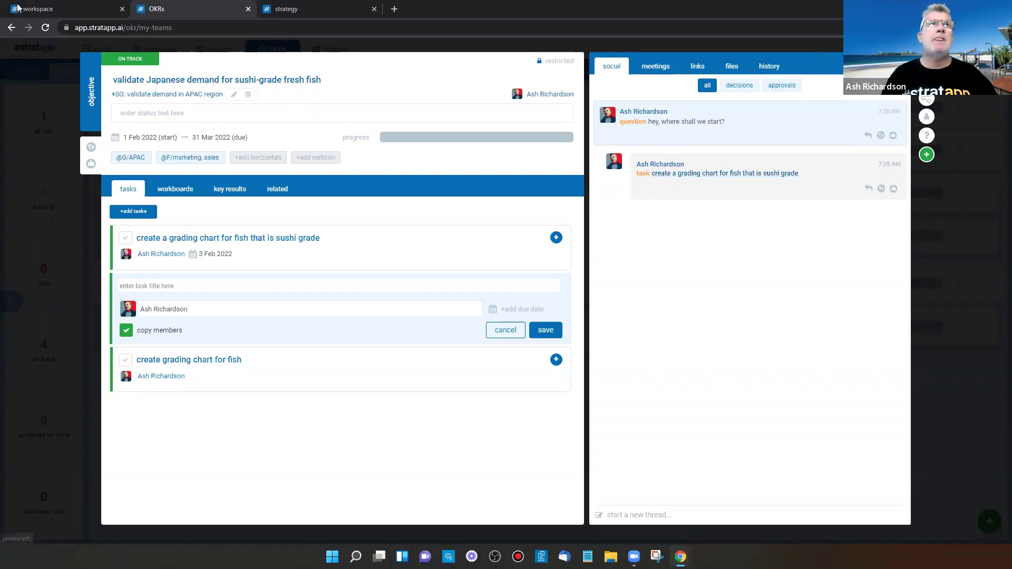
Move the sushi-grade grading chart task to Wednesday, 2 Feb on the workspace's upcoming board.
left_click(39, 6)
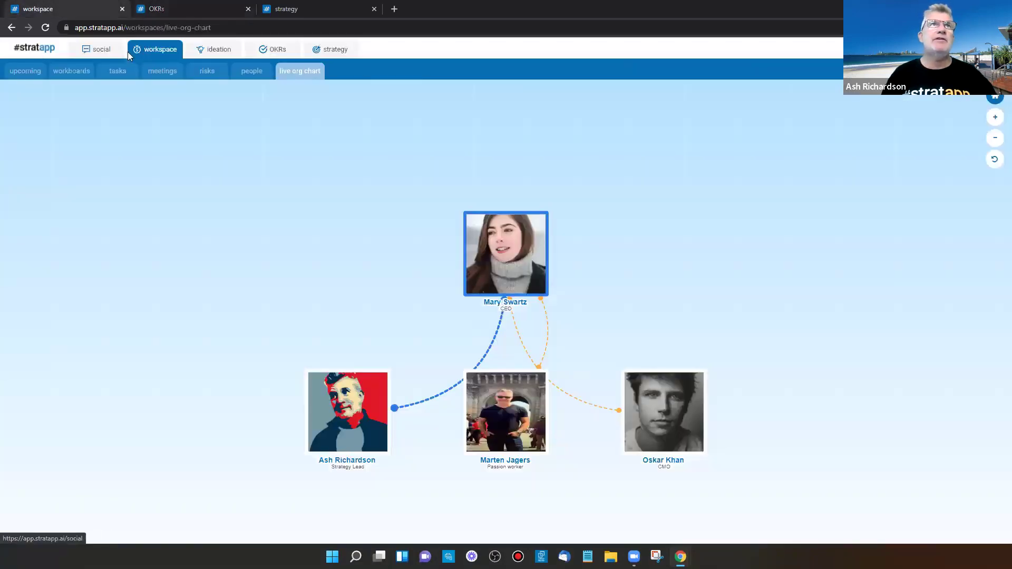
left_click(25, 71)
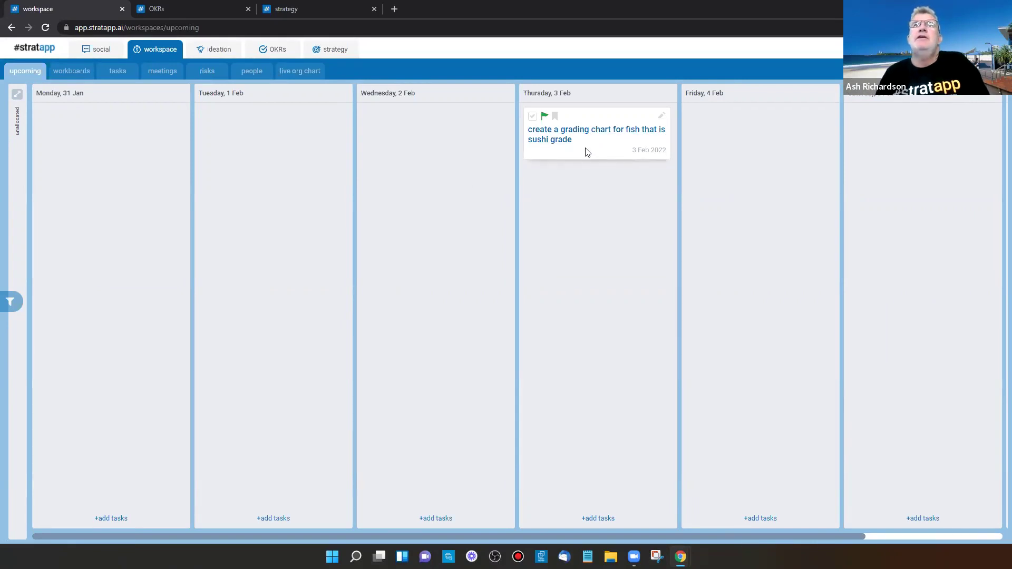
left_click_drag(595, 152, 759, 153)
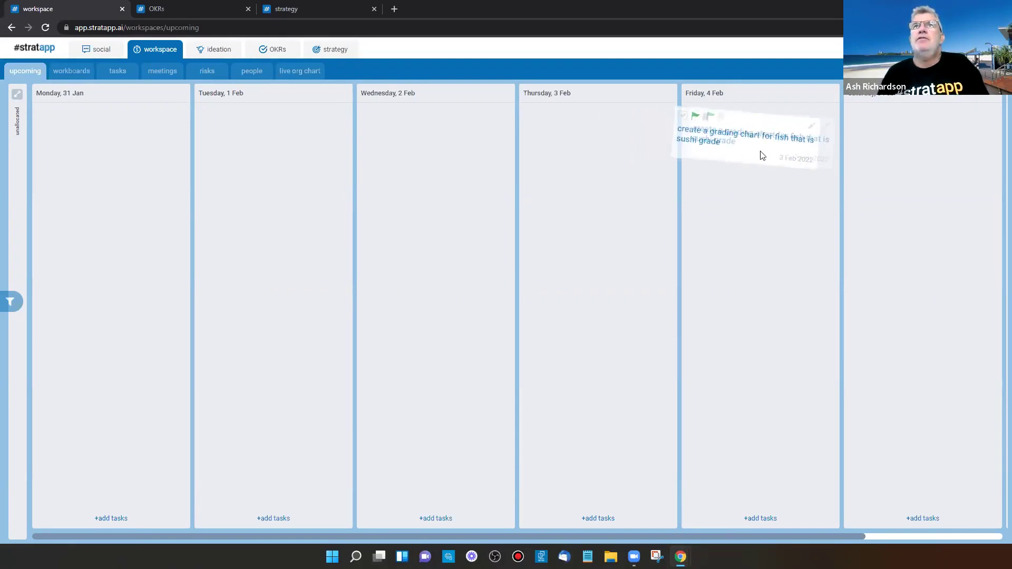
left_click_drag(643, 152, 439, 153)
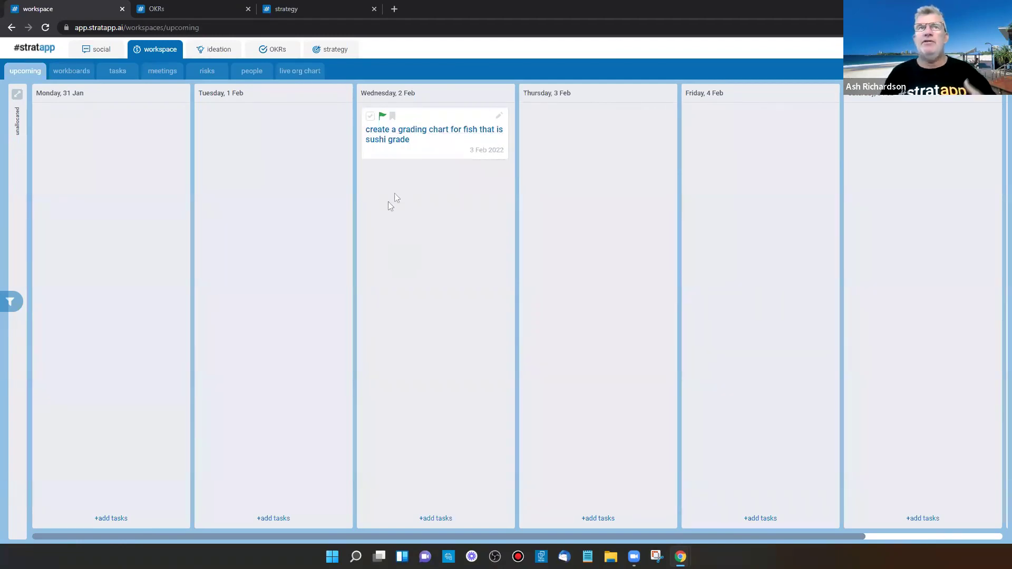
Add the task "go home early" to Wednesday, 2 Feb on the upcoming board.
left_click(435, 518)
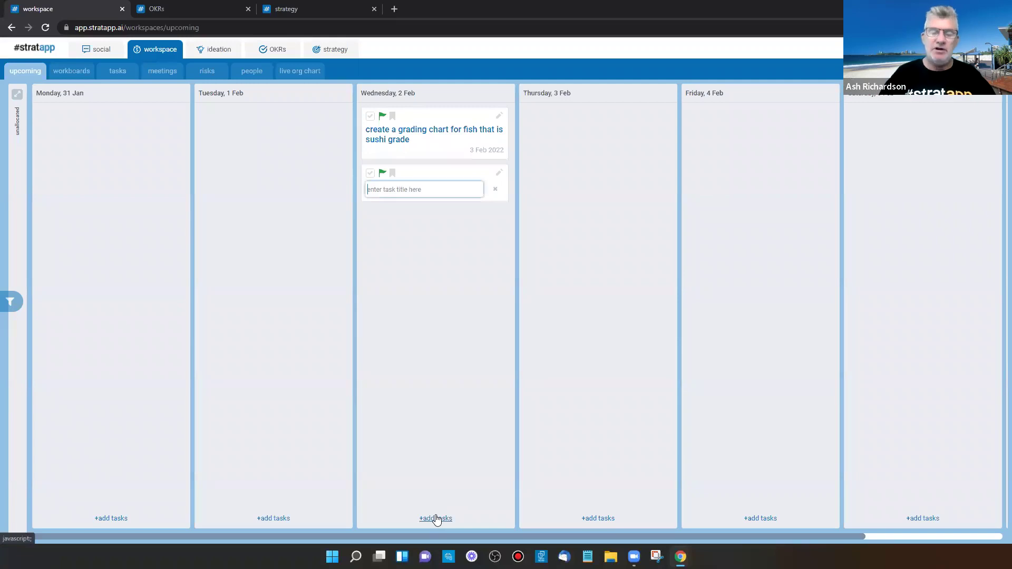
type("go home early")
key("Return")
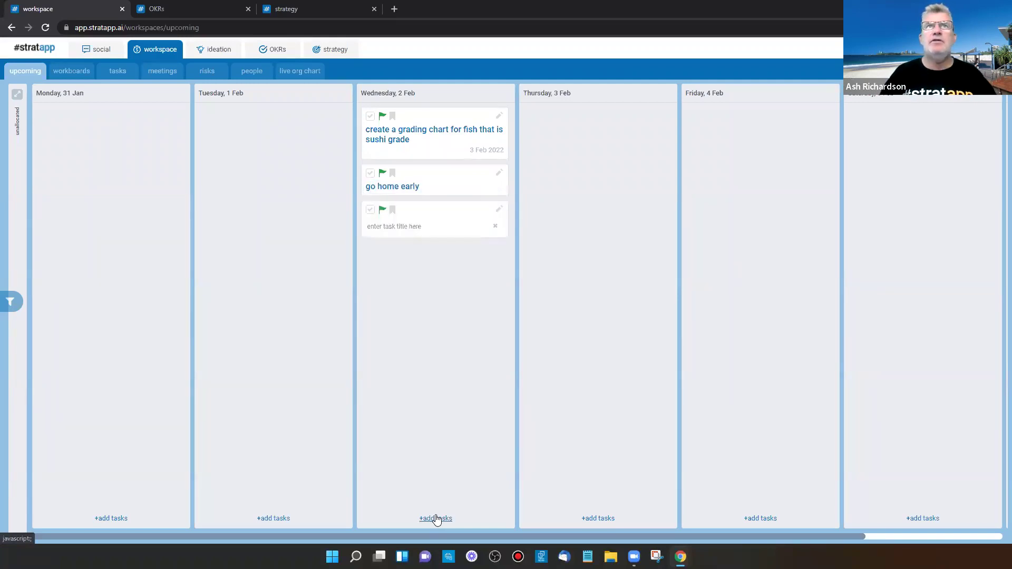
left_click(436, 473)
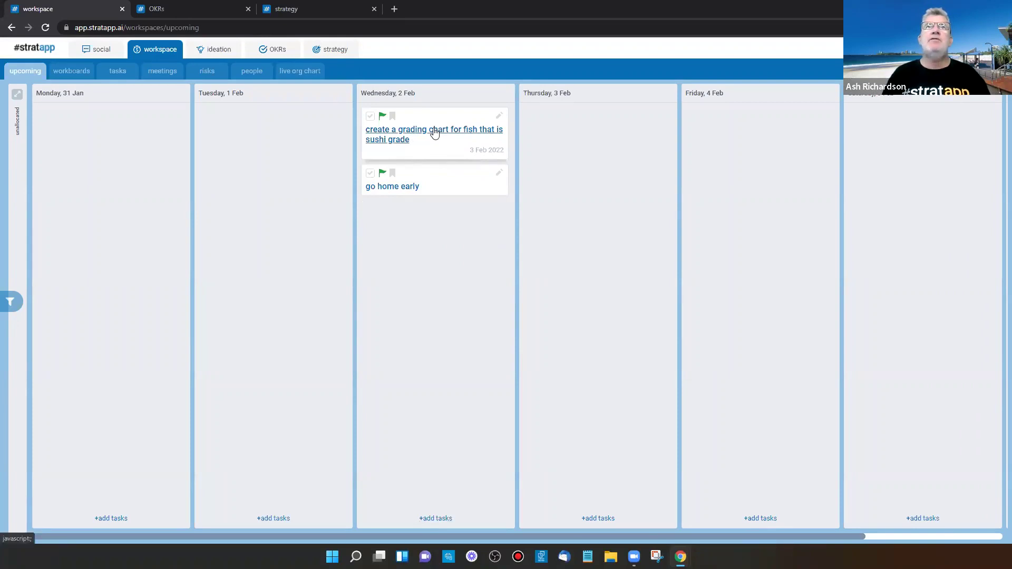
Check the sushi-grade grading chart task's linked objective, team tags and members.
left_click(434, 132)
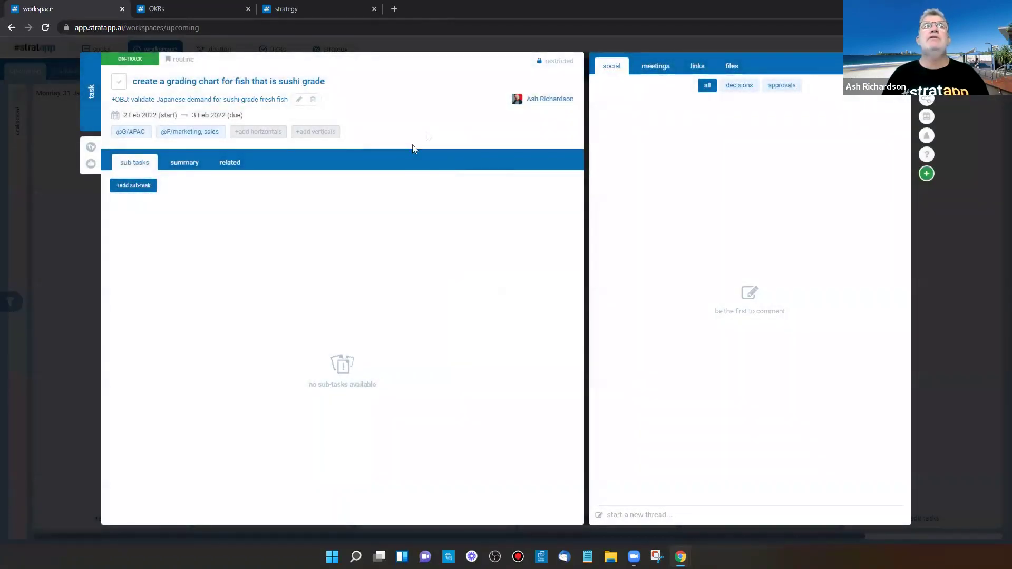
left_click(926, 135)
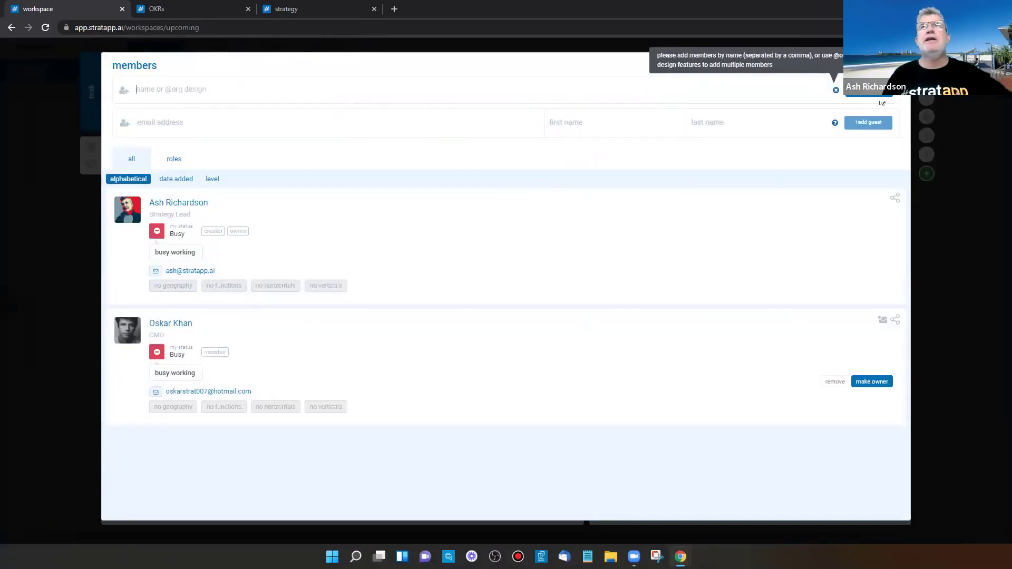
left_click(898, 65)
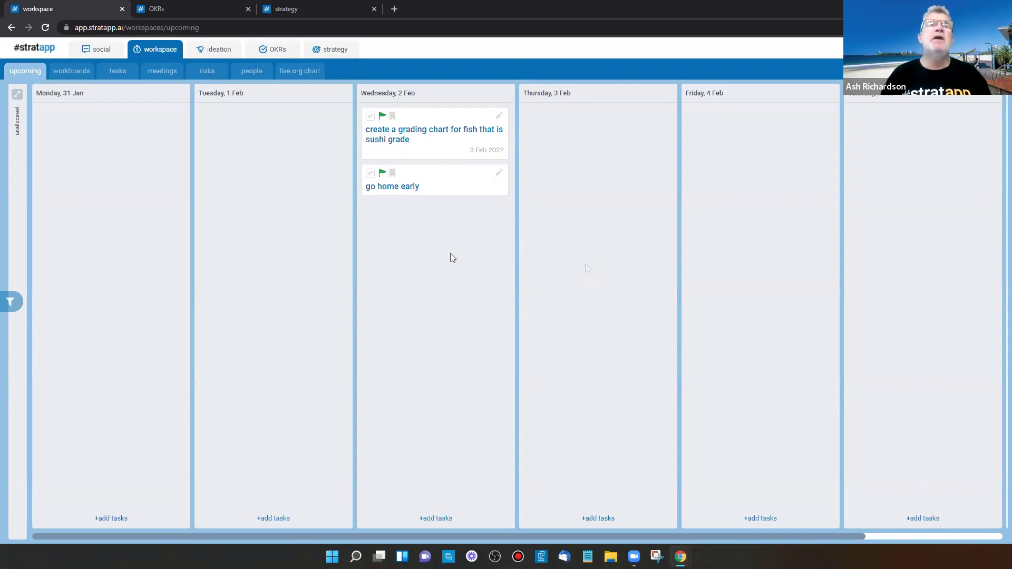
Schedule the existing task "call Mark Knopfler at Dire Straits" for Friday on the upcoming board.
left_click(117, 72)
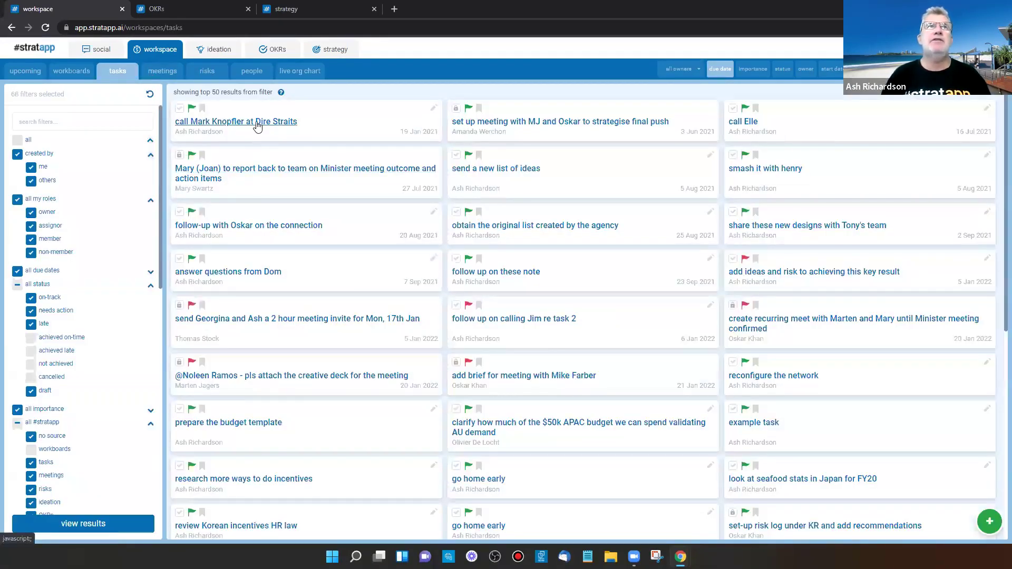
left_click(256, 124)
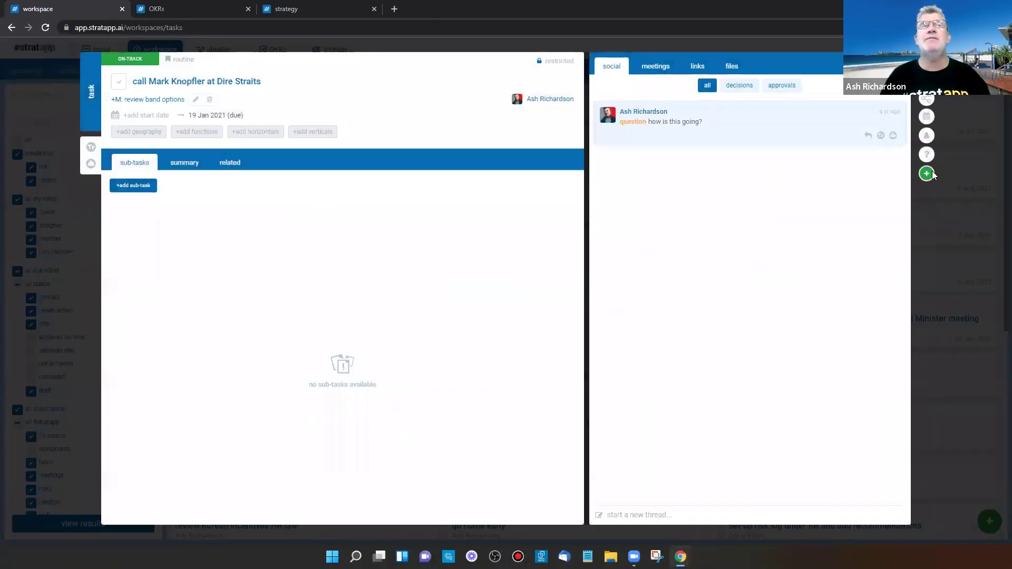
left_click(928, 117)
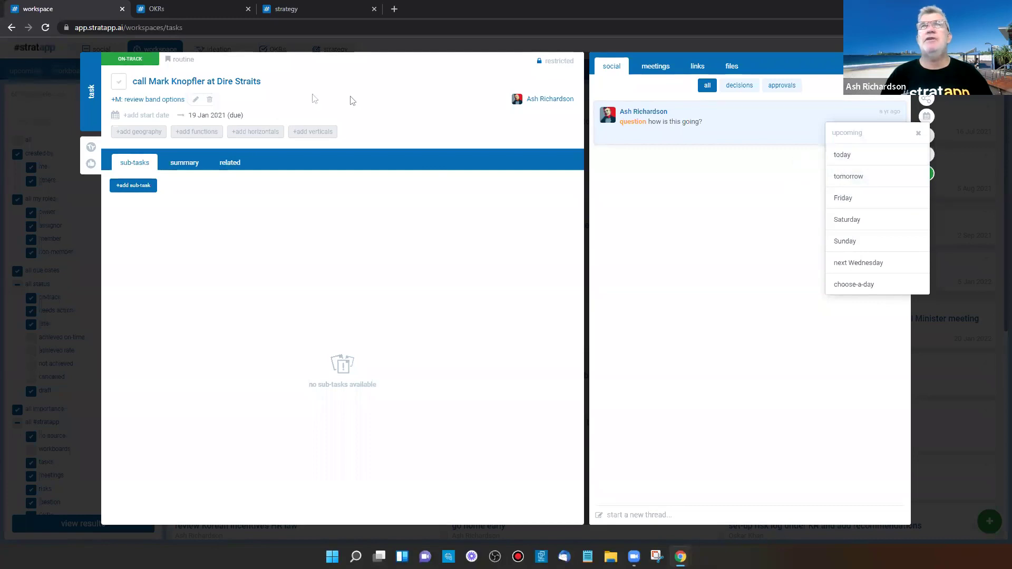
left_click(841, 199)
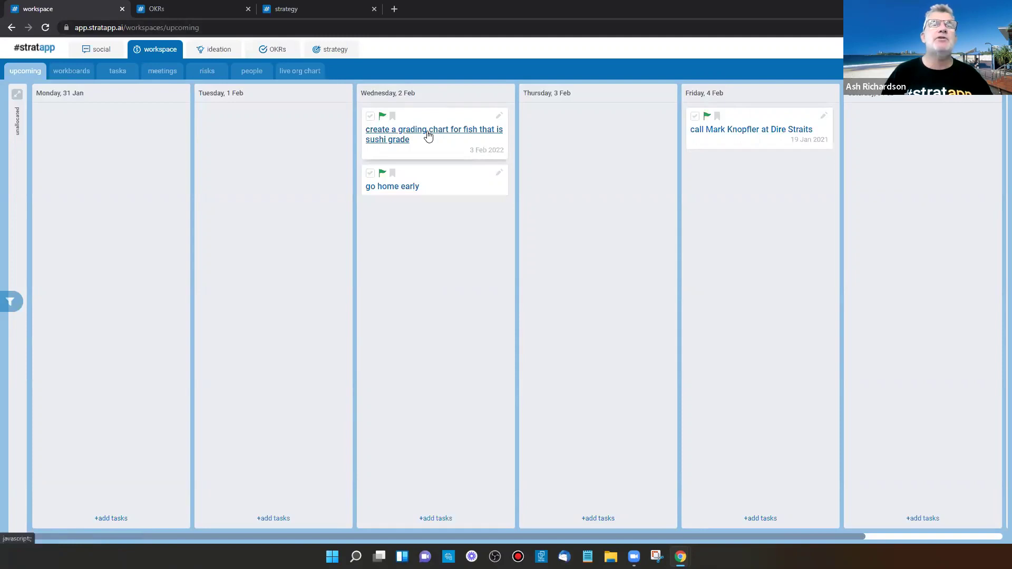
Review the sushi-grade grading chart task's card again, and return to the list of my teams' OKRs.
left_click(428, 136)
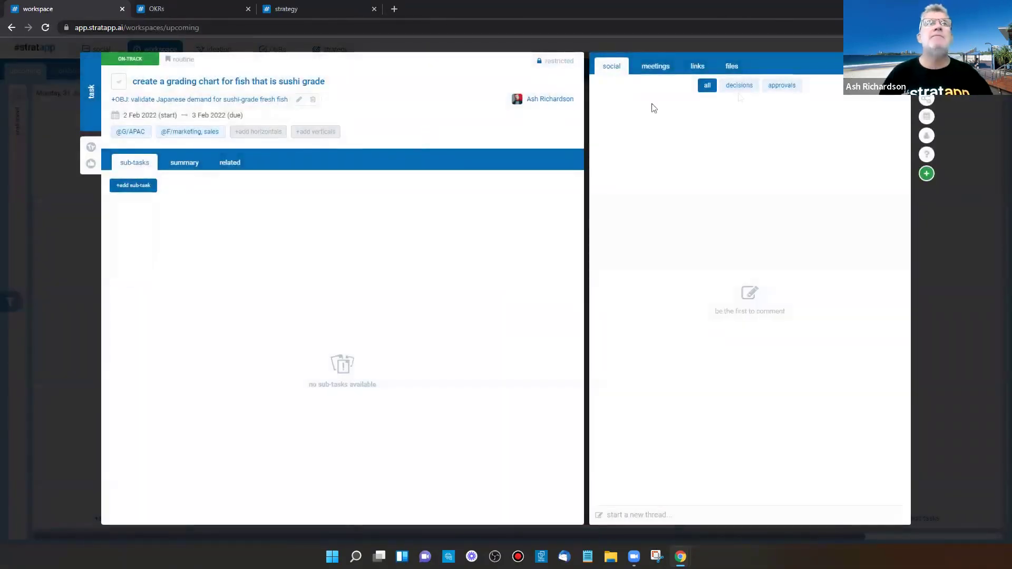
key("Escape")
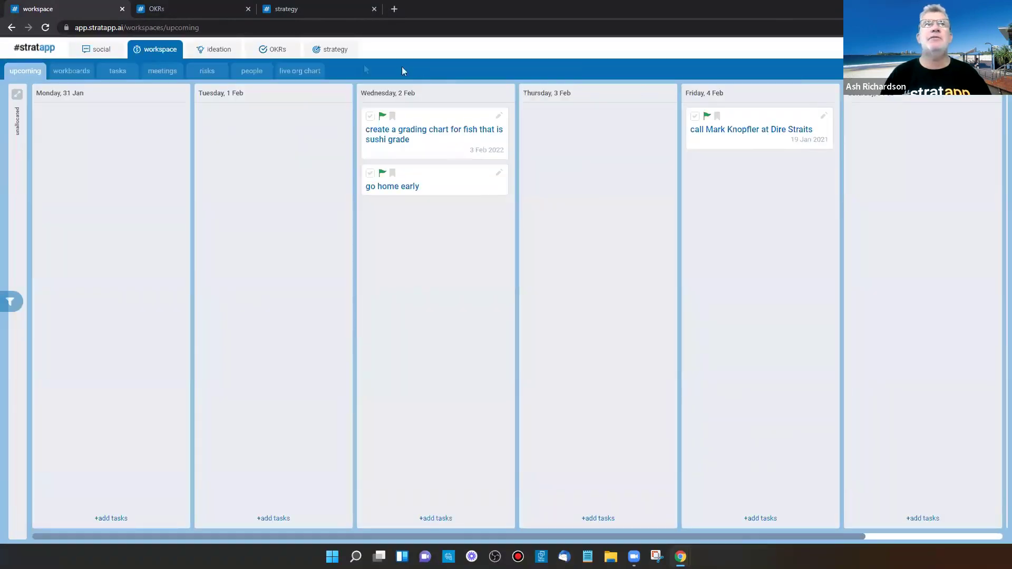
left_click(198, 6)
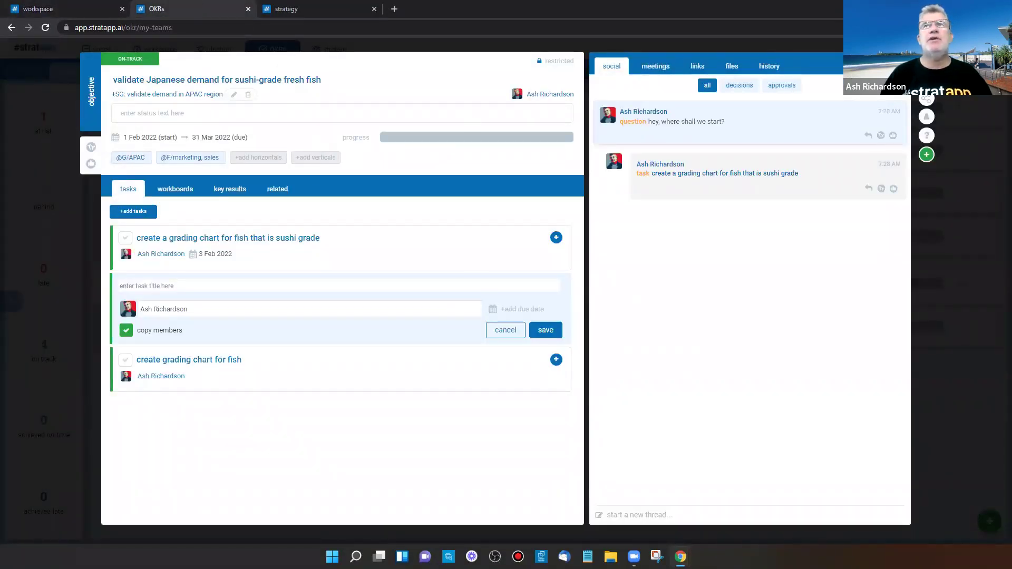
key("Escape")
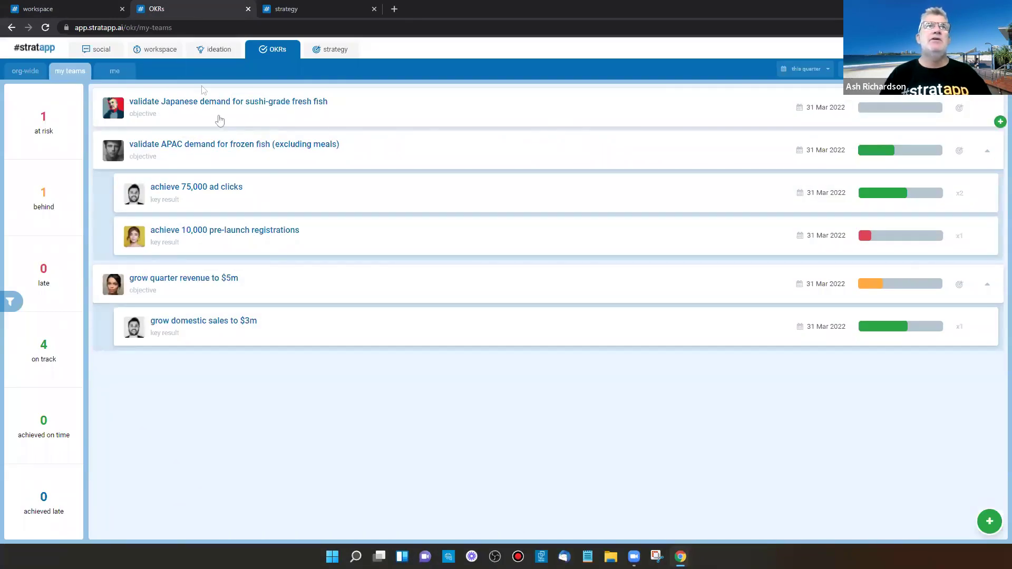
mouse_move(283, 197)
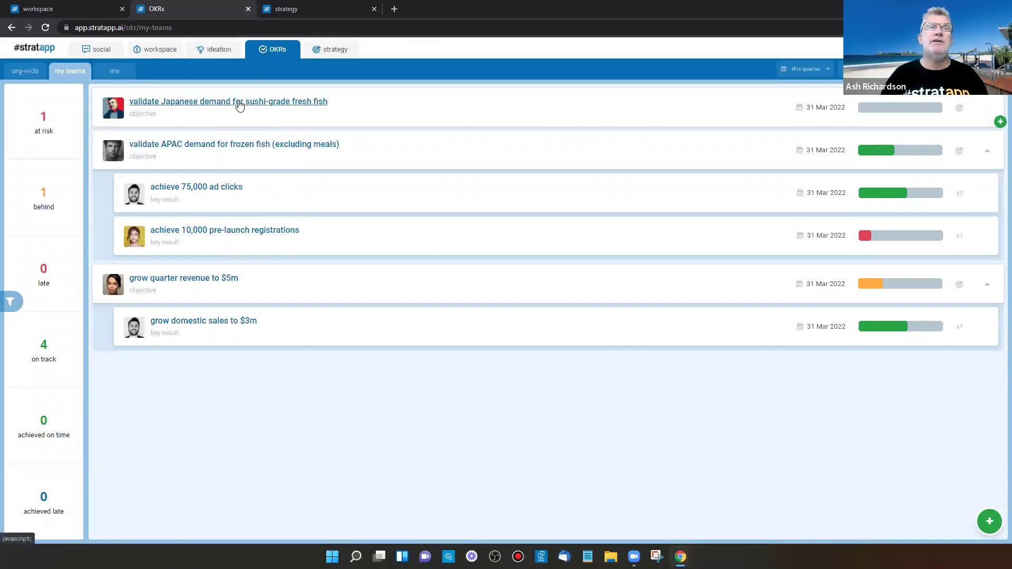
Reply to the question on the sushi-grade fish objective with the idea "we should look at what Naturo are doing in Japan with avocado supply chain".
left_click(238, 102)
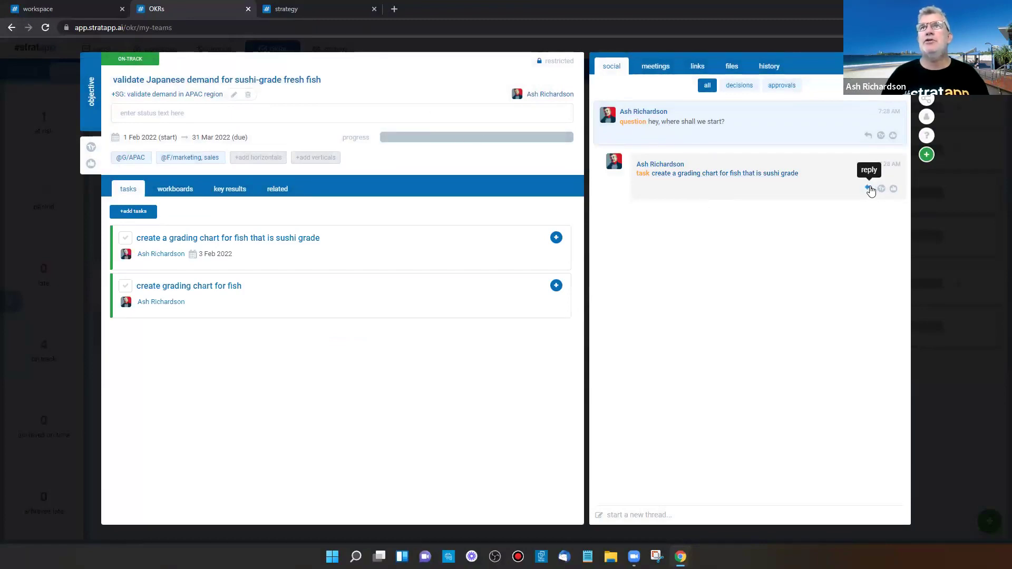
left_click(868, 135)
left_click(749, 153)
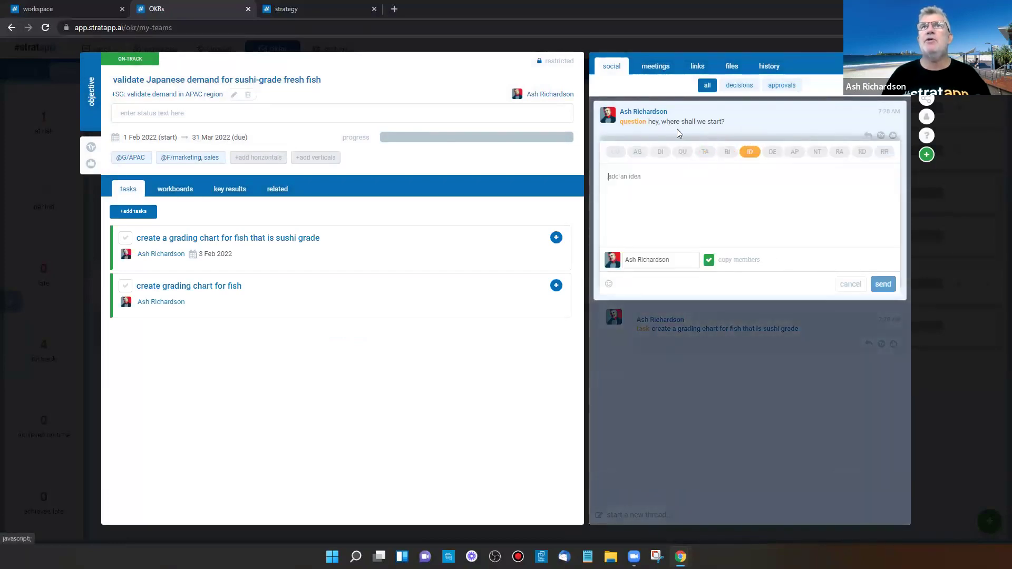
type("we")
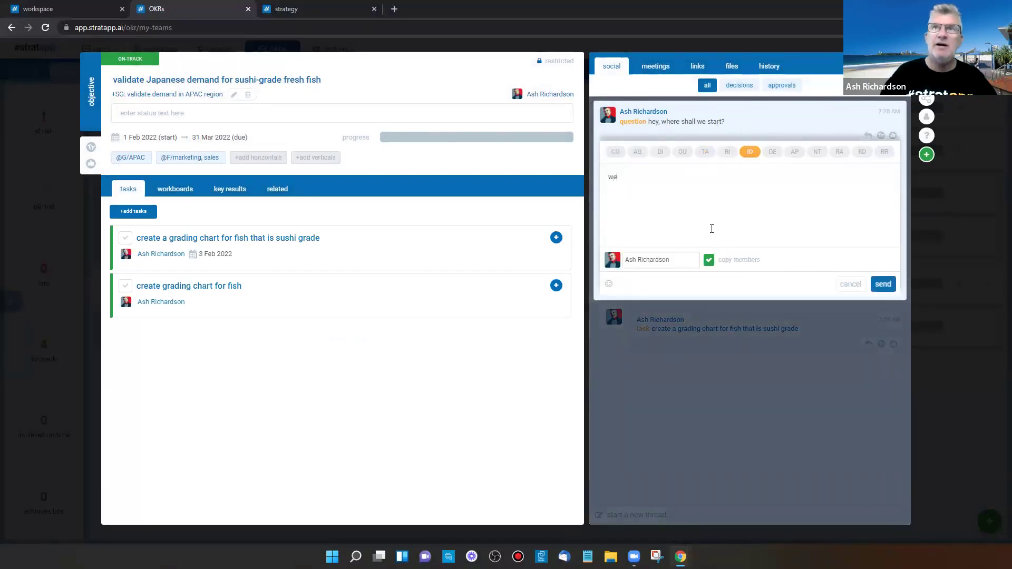
type(" should look at ")
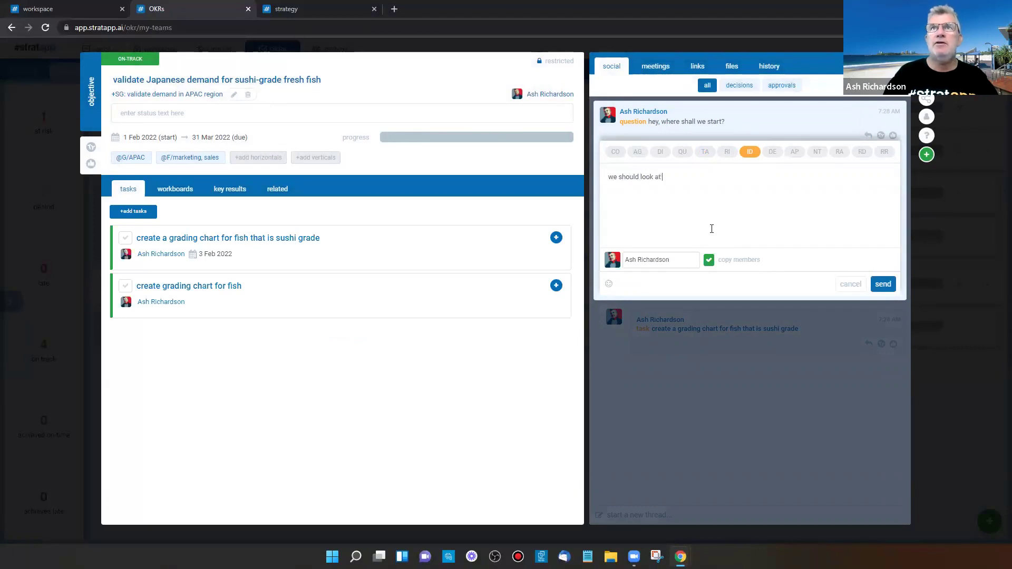
type("what Naturo are")
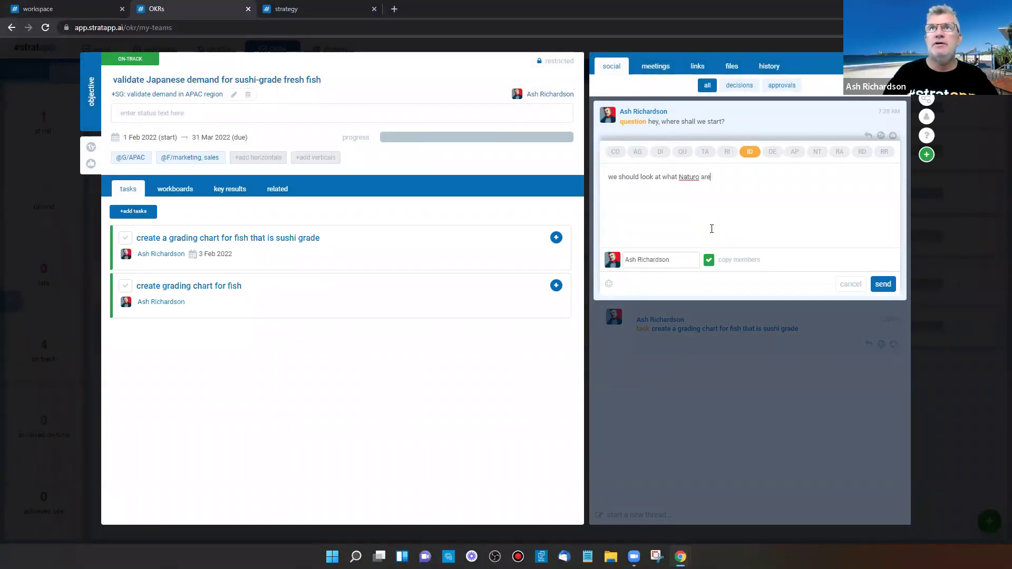
type(" doing in Japan with")
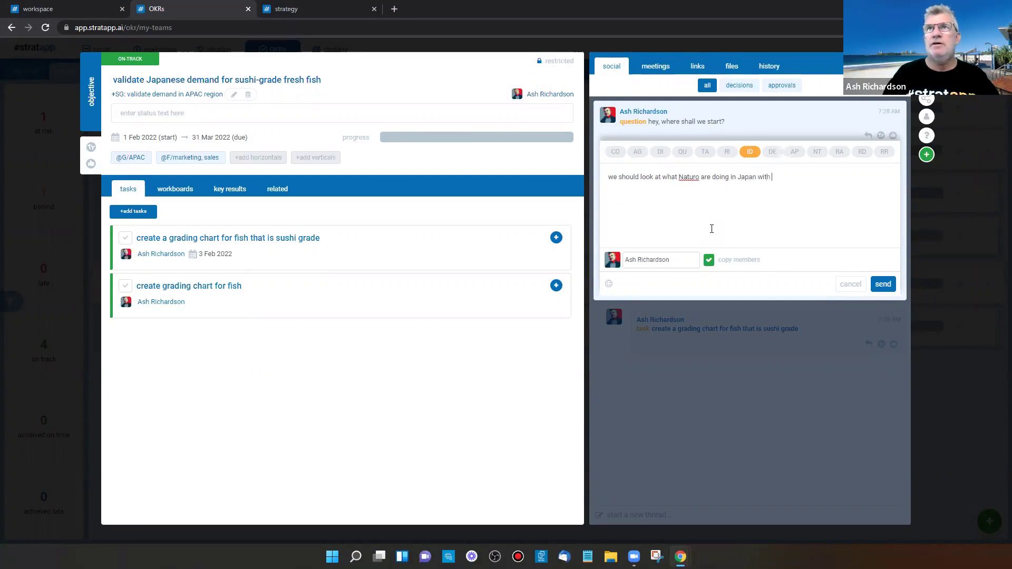
type(" avacado")
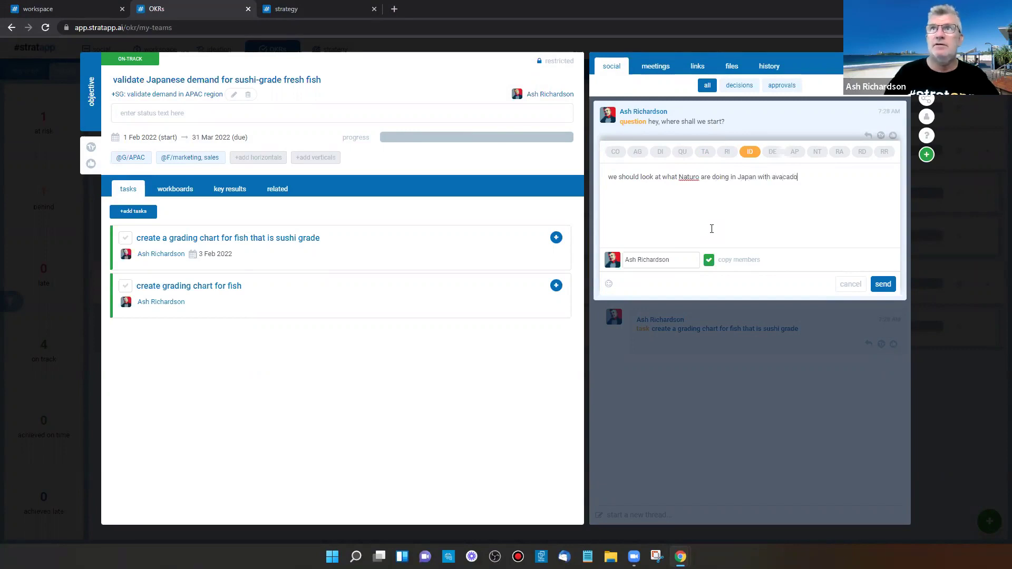
type(" supply chain")
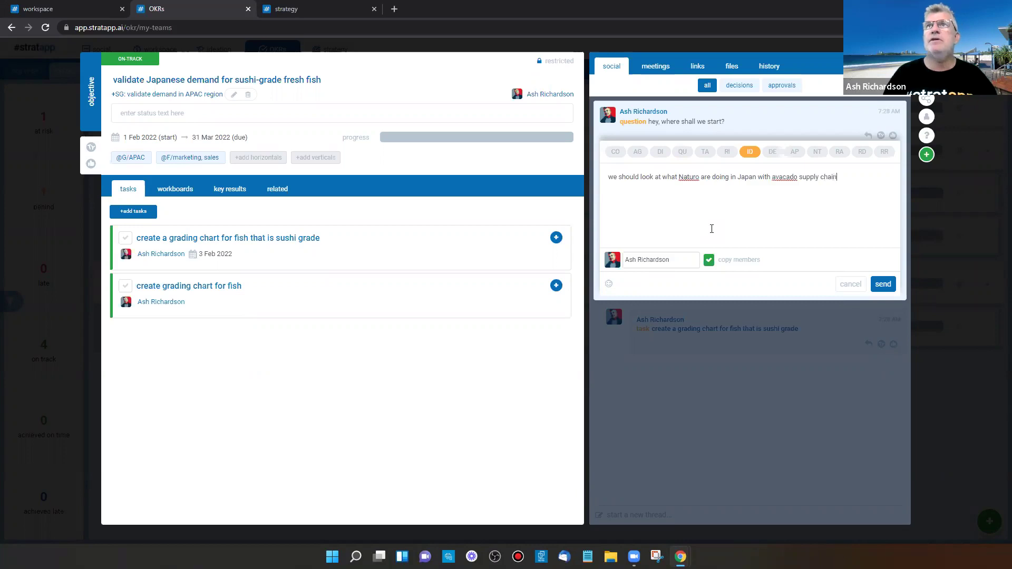
right_click(779, 179)
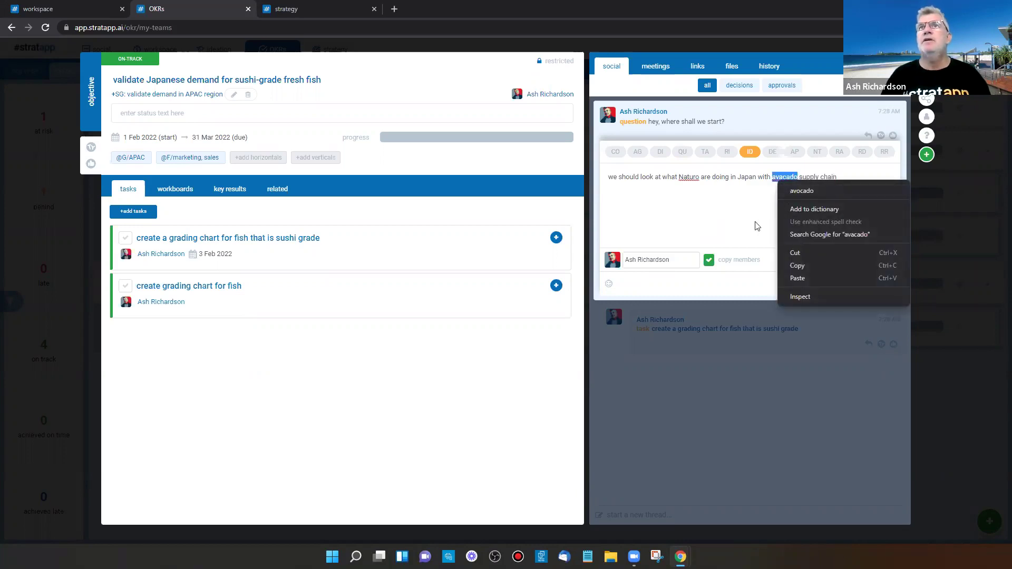
left_click(799, 190)
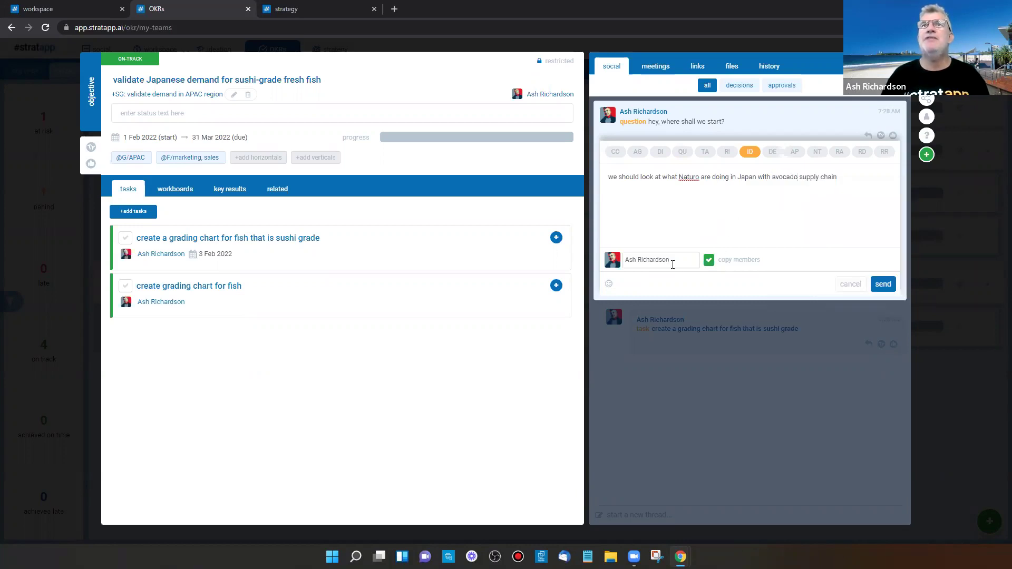
left_click(888, 286)
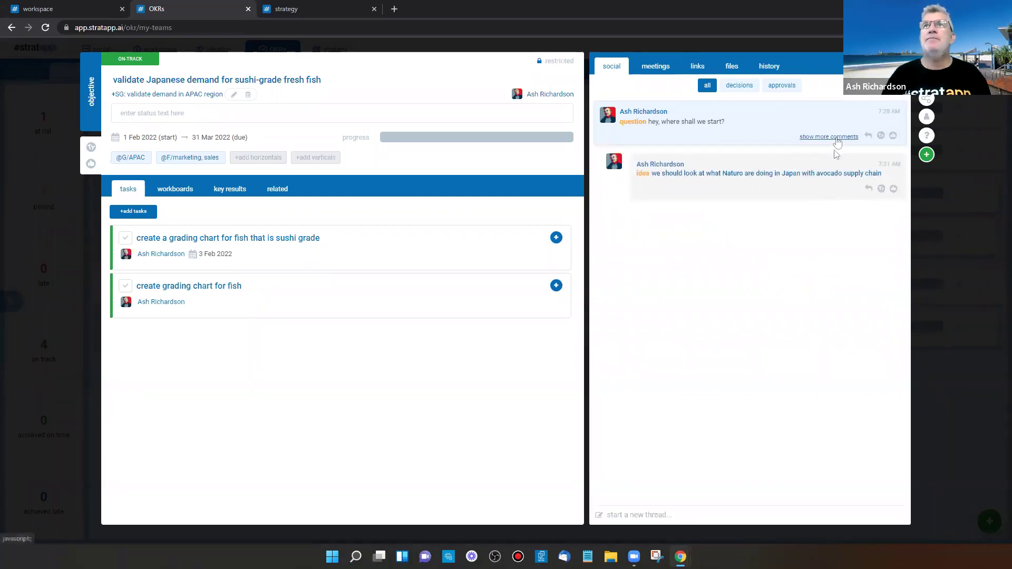
Expand the question thread's comments and check the avocado supply chain idea's own card.
left_click(815, 137)
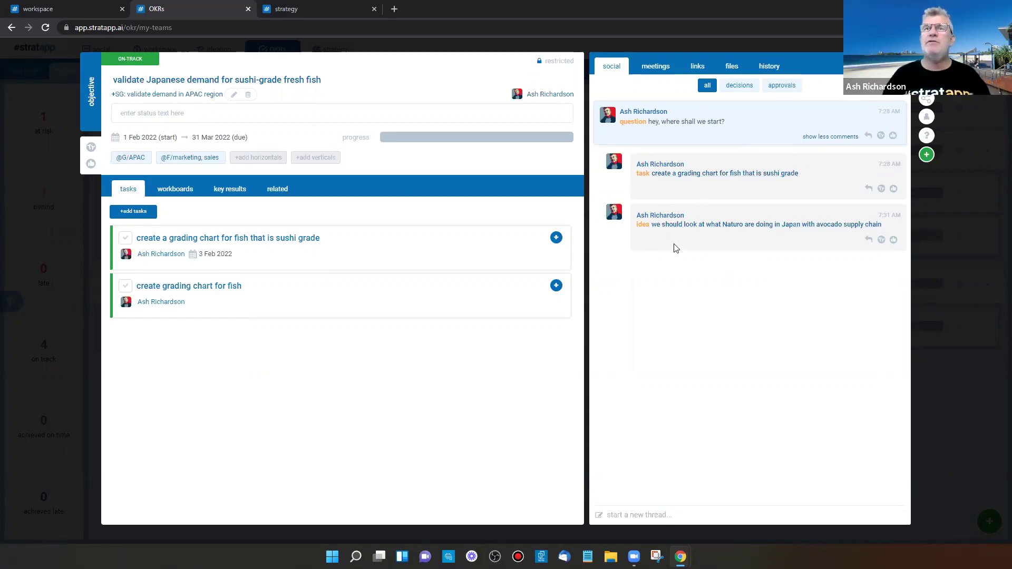
left_click(734, 227)
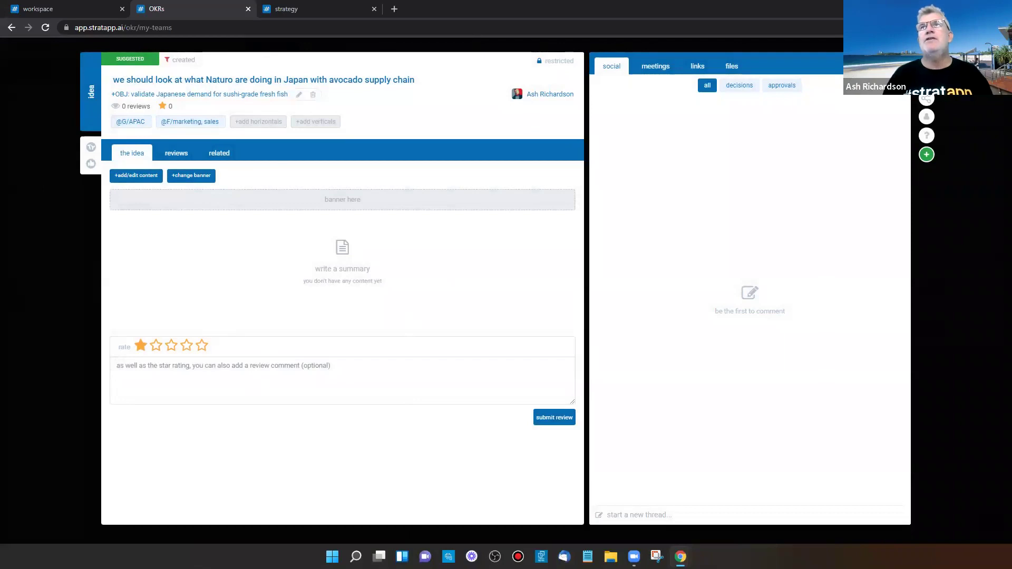
key("Escape")
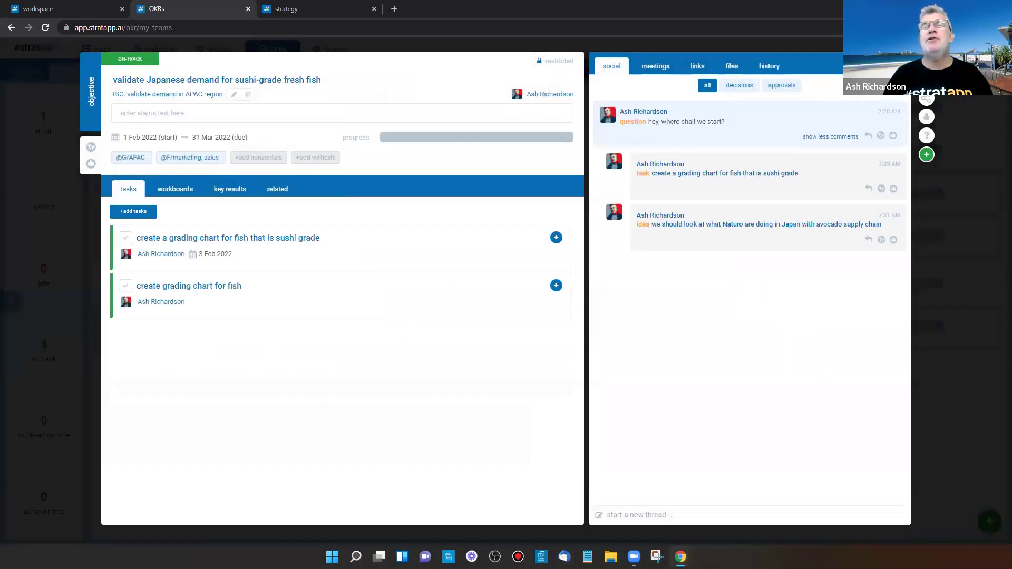
Look over the ideation dashboard and the ideation challenges in the workspace window.
left_click(45, 7)
left_click(210, 51)
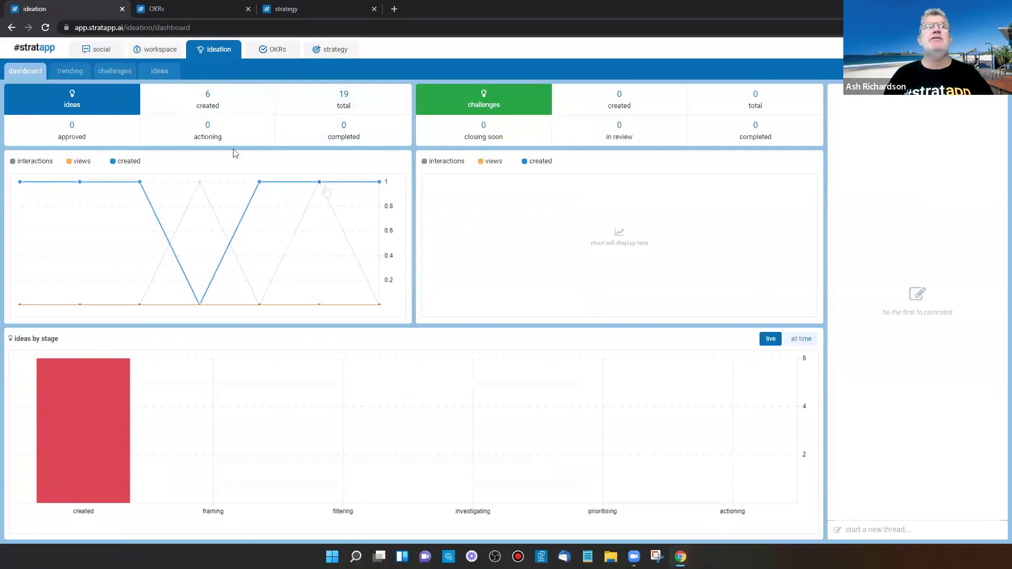
left_click(113, 72)
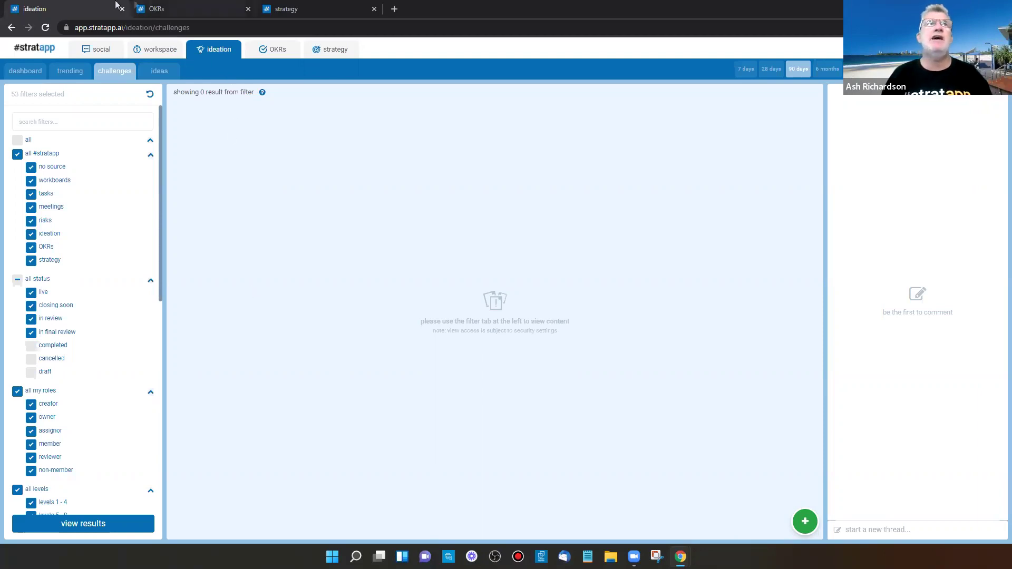
Back on the objective, reply to the avocado supply chain idea with a response request "what do you think" that mentions a colleague.
left_click(181, 8)
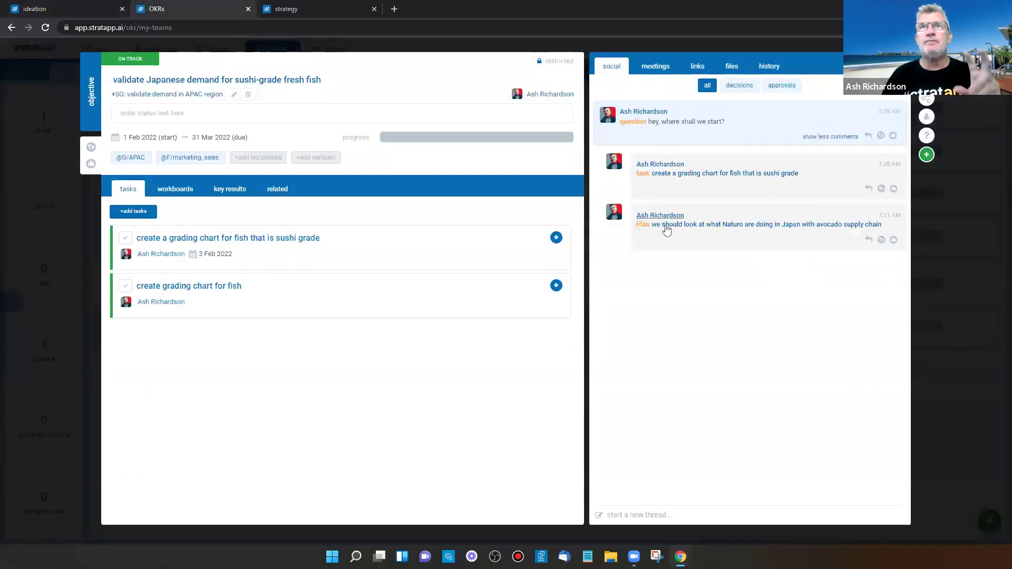
left_click(868, 240)
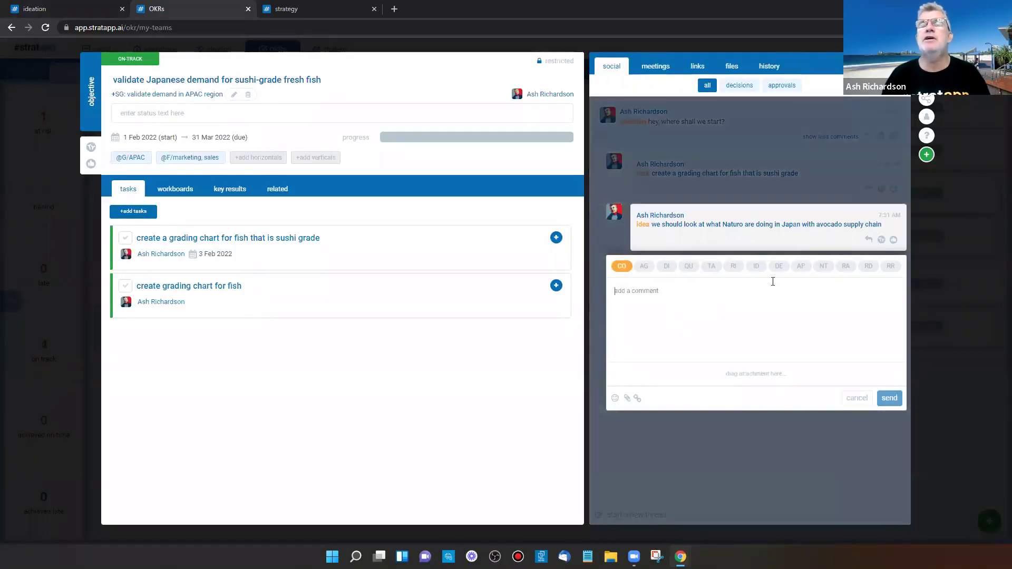
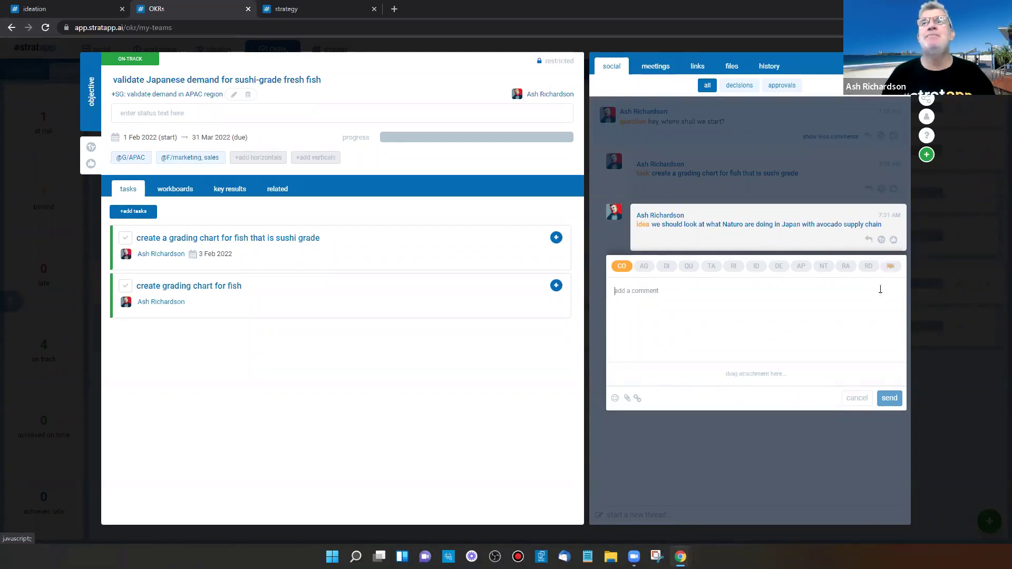
left_click(888, 266)
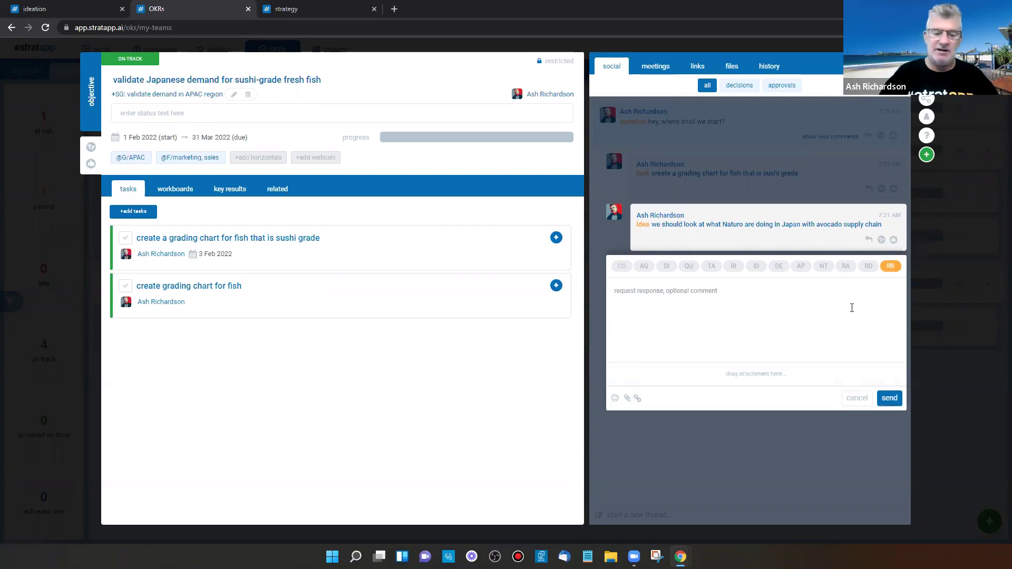
type("what do you t")
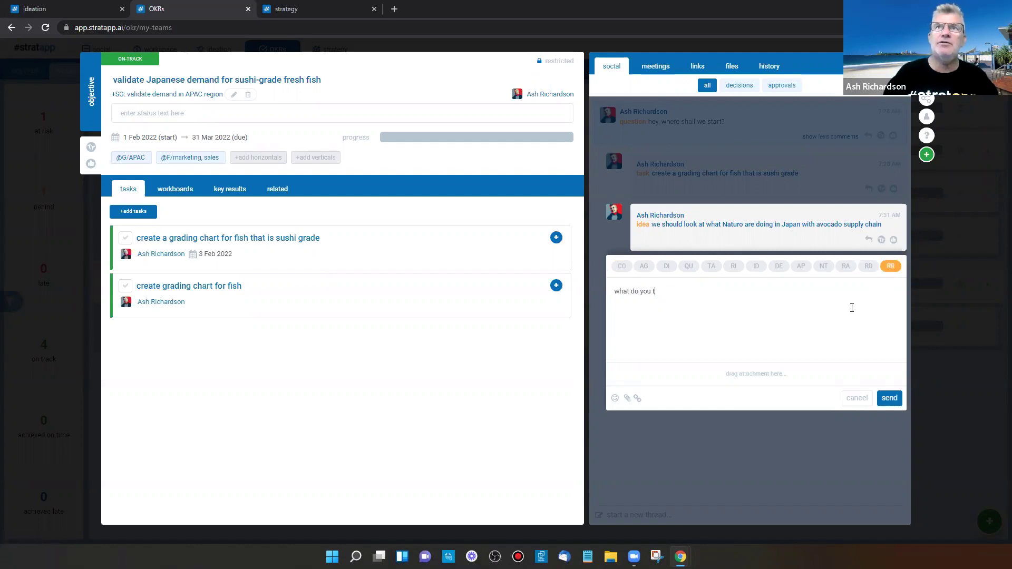
type("hink @mar")
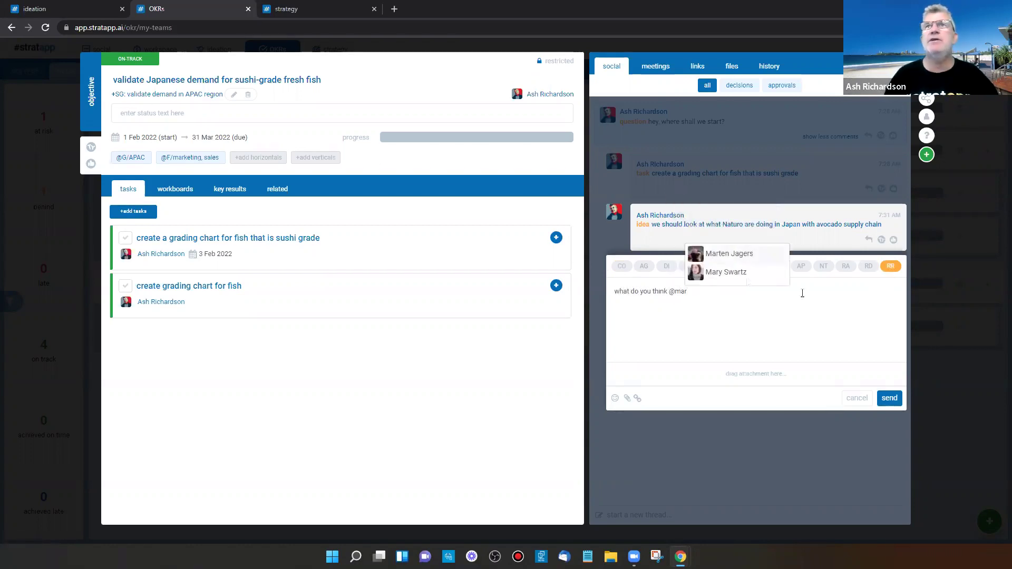
left_click(725, 272)
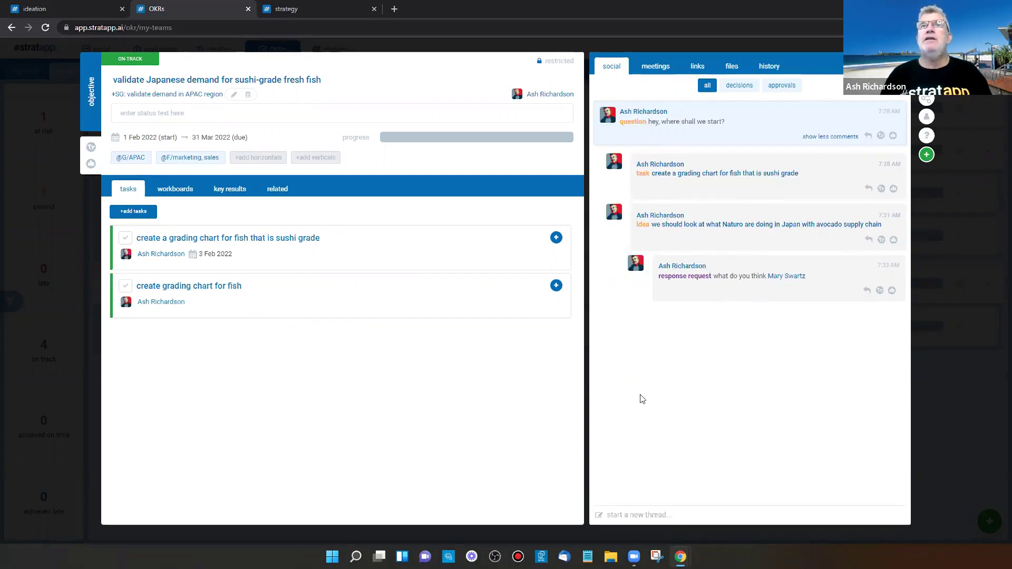
Start a new thread on the objective with the risk "price competition on supply from China and Korea".
left_click(641, 515)
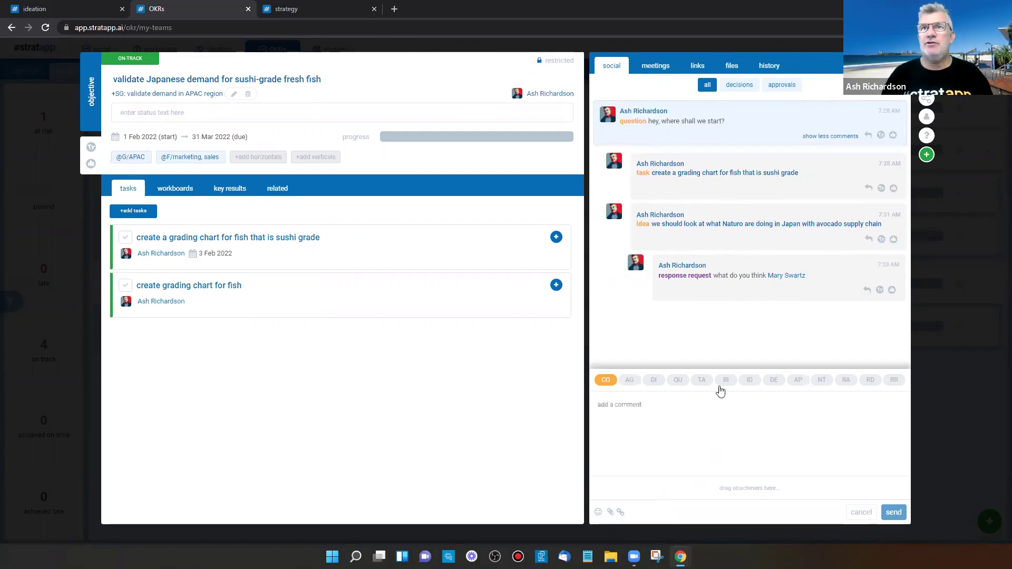
left_click(725, 381)
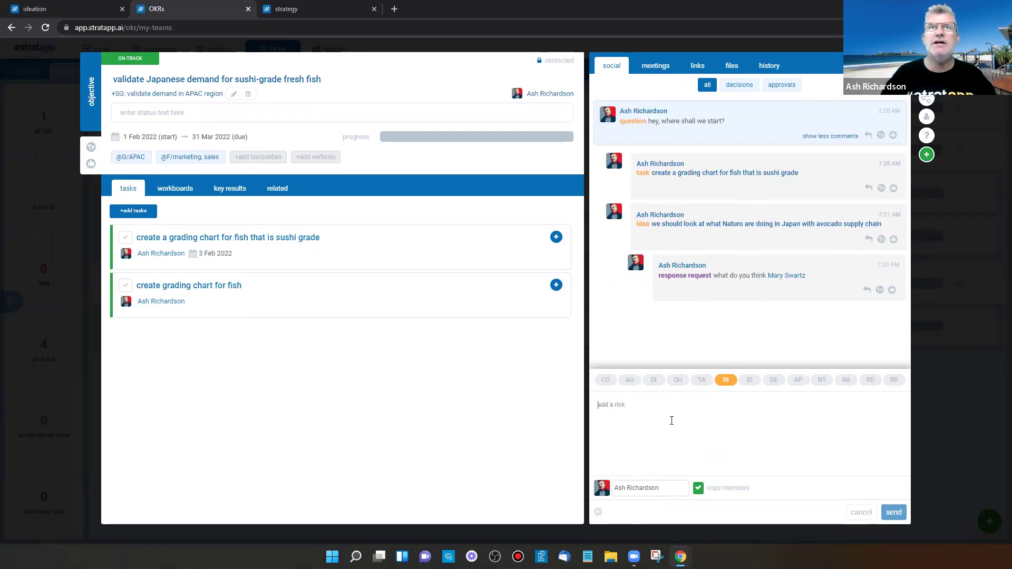
left_click(671, 420)
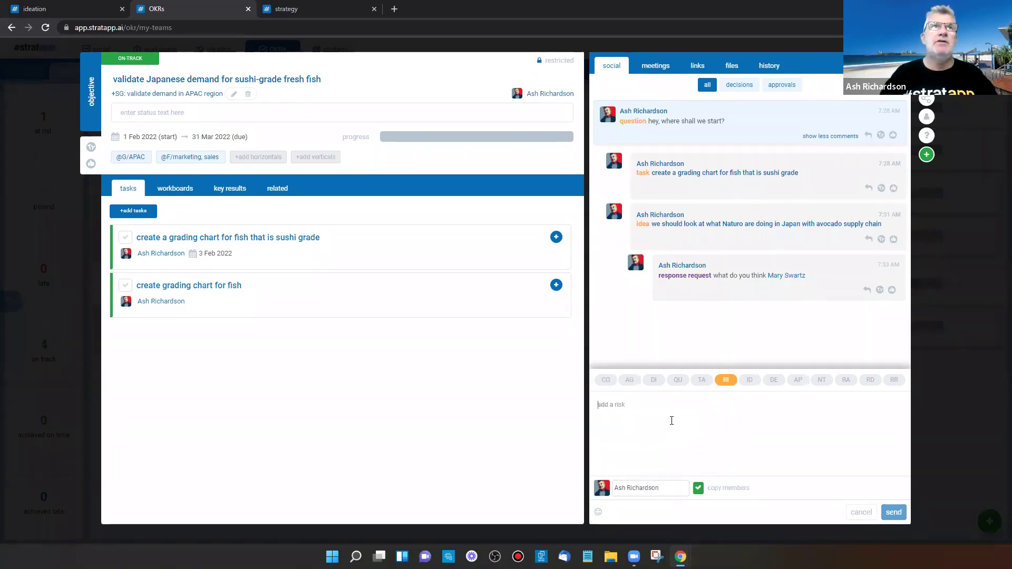
type("price competition on sup")
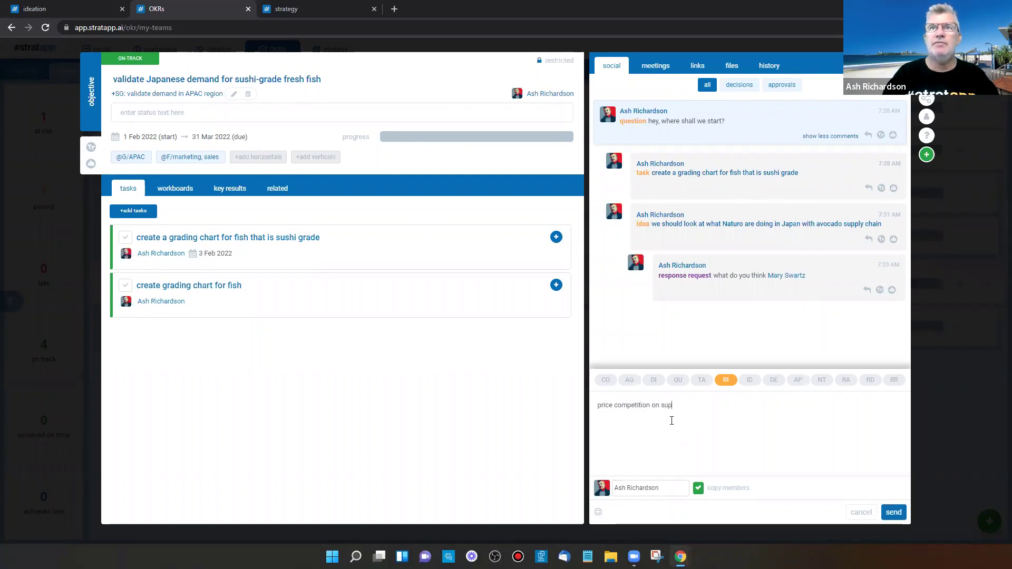
type("p;lyly ")
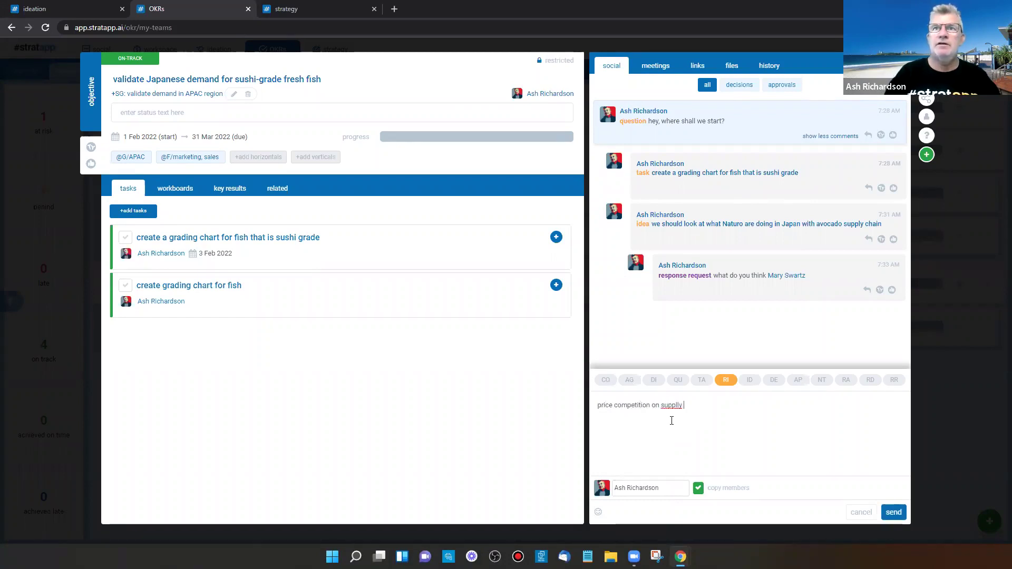
type("from ")
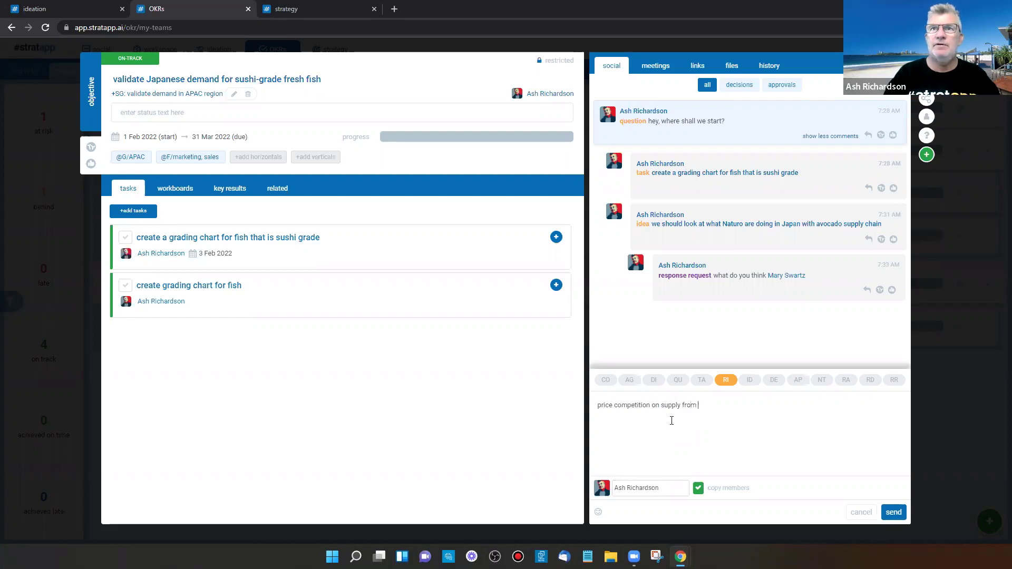
type("China and Korea")
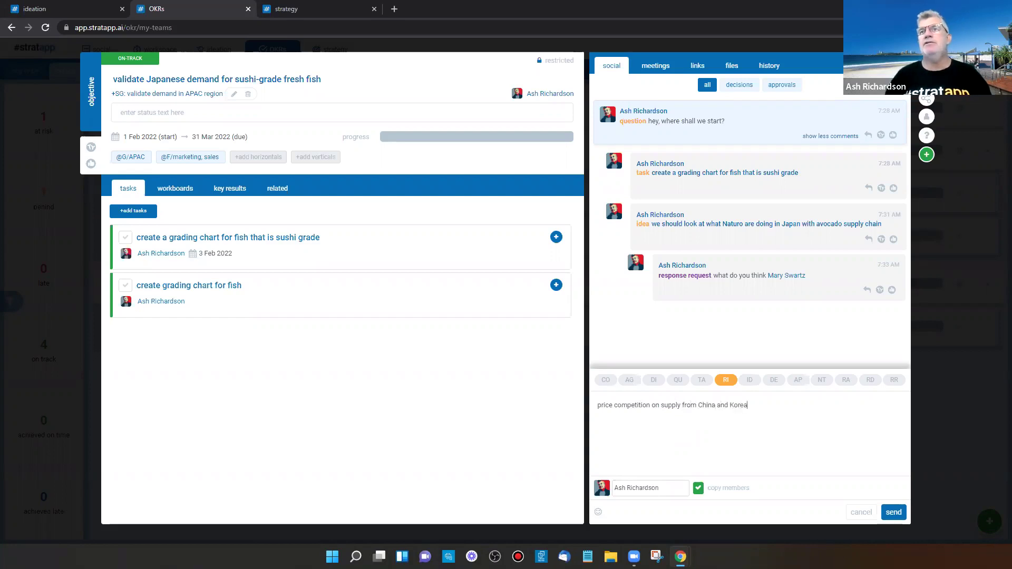
left_click(893, 513)
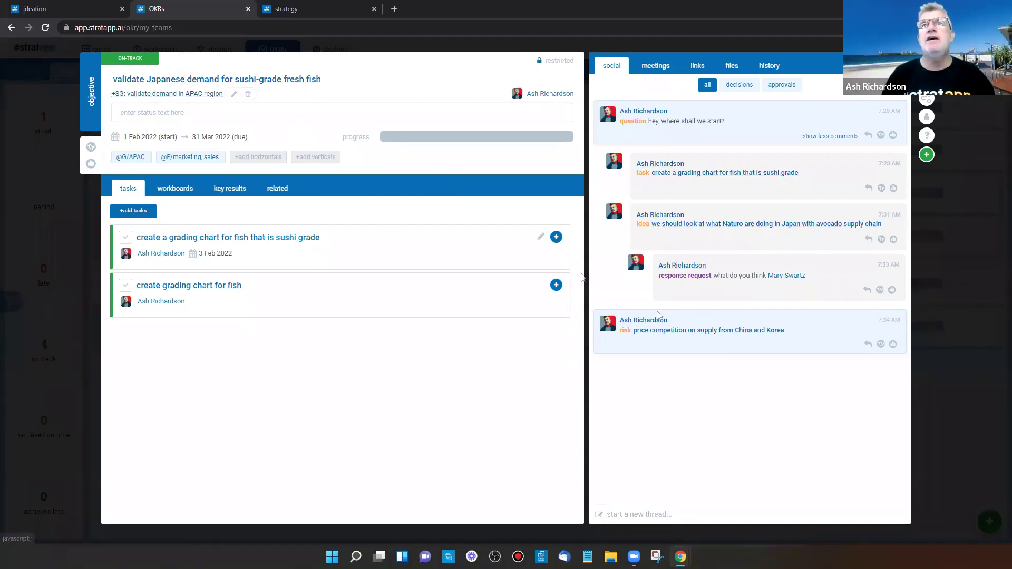
Rate the China and Korea price competition risk as high probability and medium impact.
left_click(687, 332)
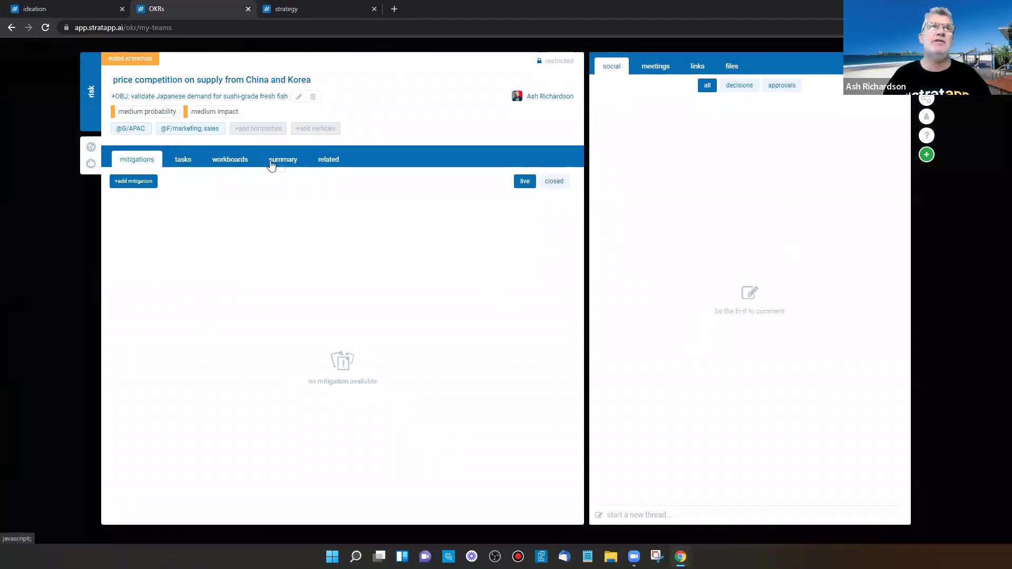
left_click(149, 118)
left_click(140, 128)
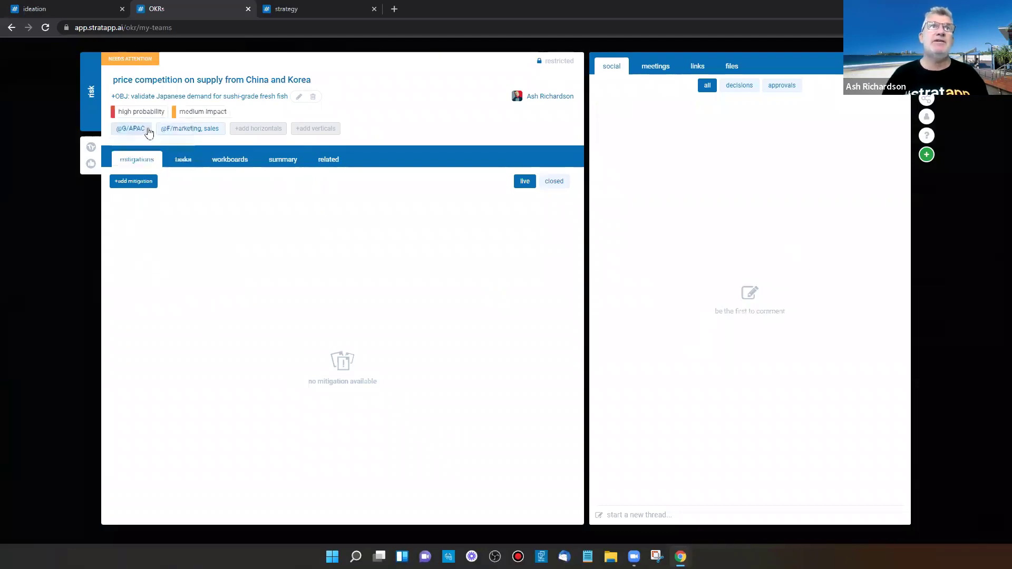
left_click(200, 112)
left_click(197, 144)
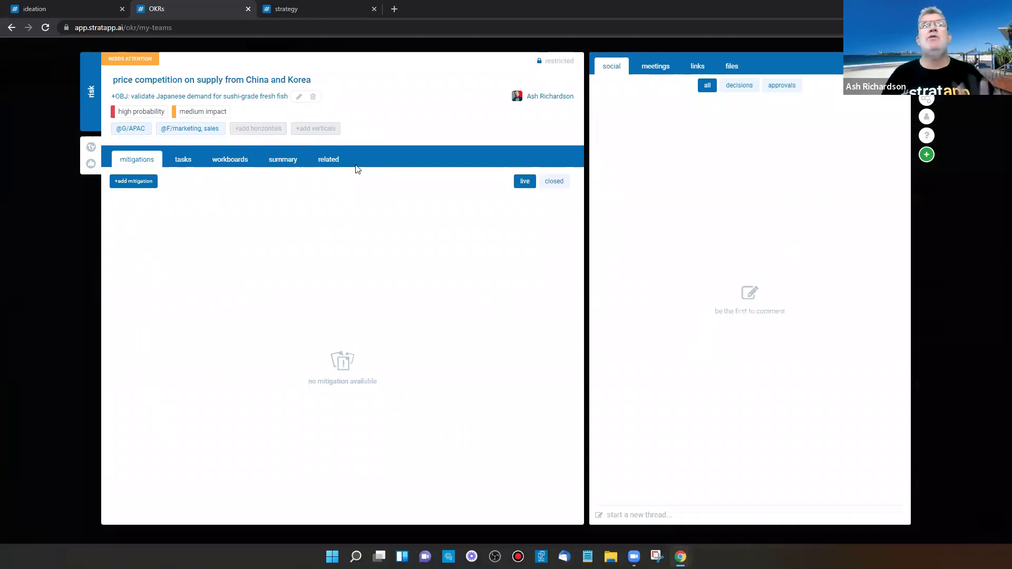
left_click(926, 155)
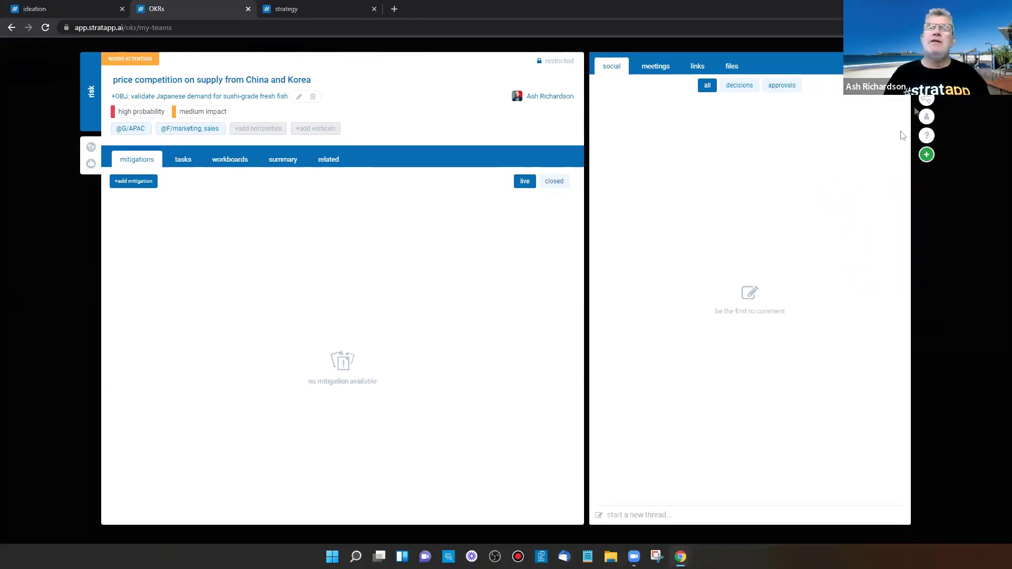
Reopen the China and Korea price competition risk from the objective's thread and create the workboard "map out sushi prices on supply from nearby countries" from it.
left_click(927, 61)
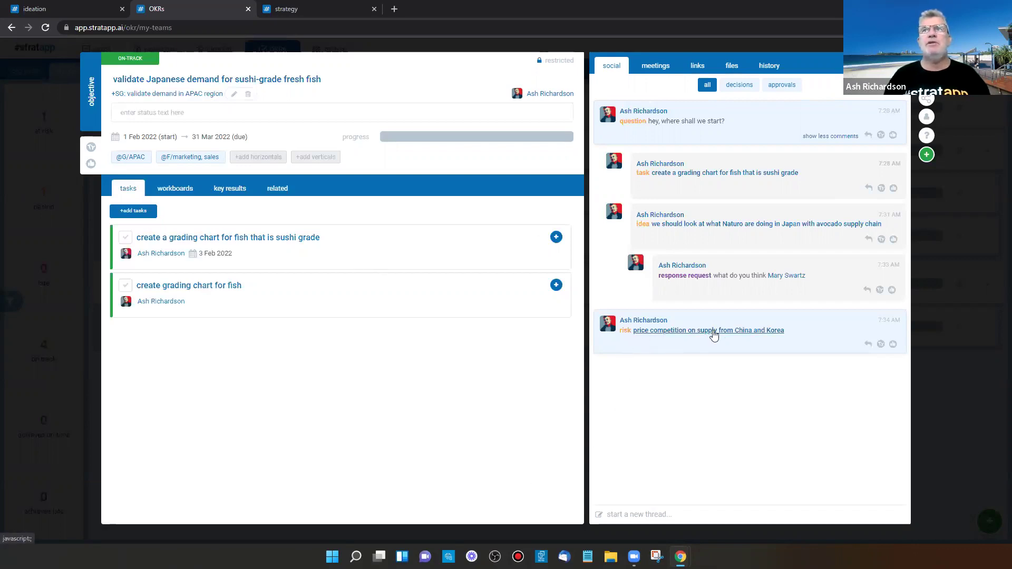
left_click(714, 331)
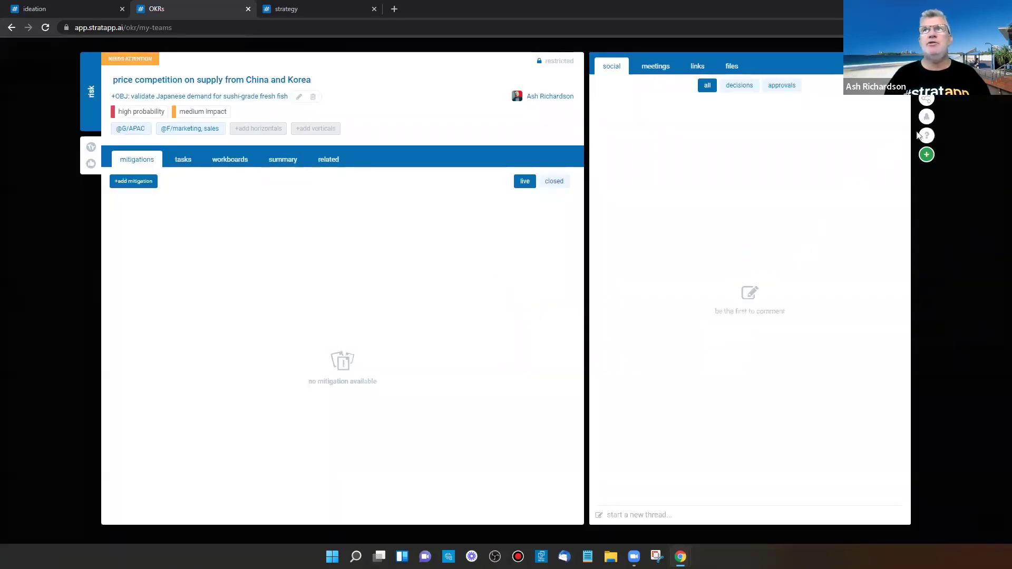
left_click(926, 155)
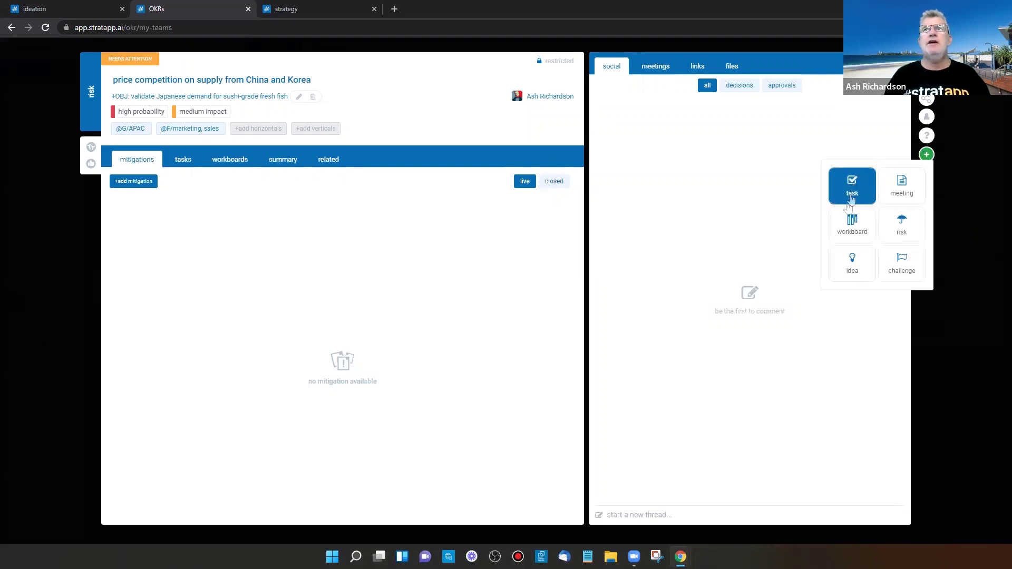
left_click(843, 225)
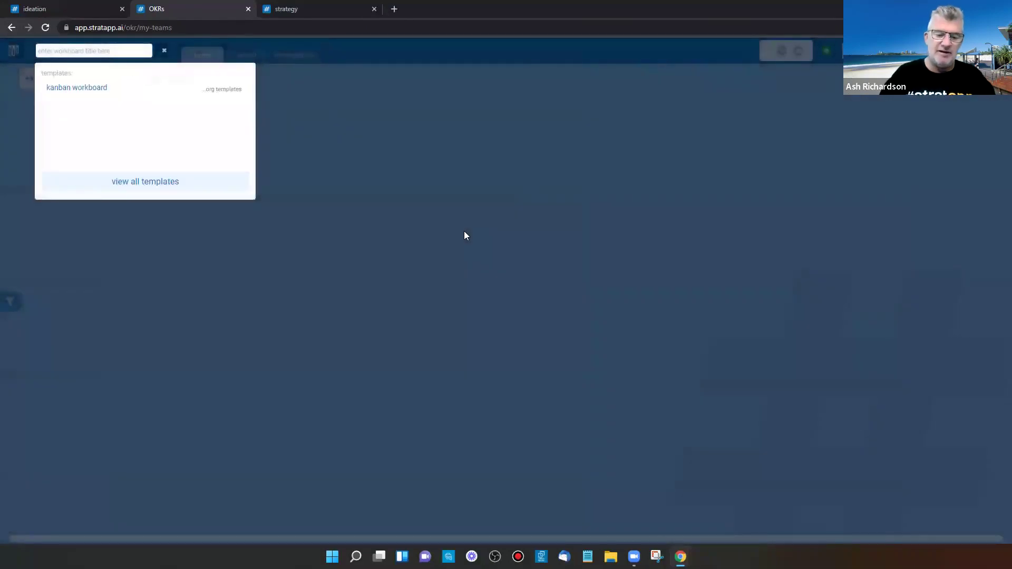
type("map out ")
type("sushi pr")
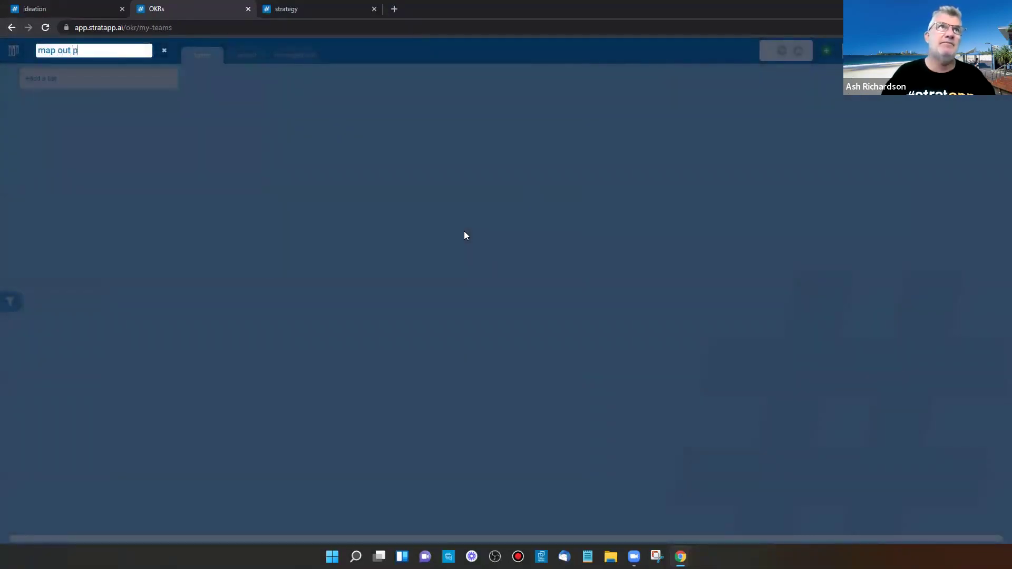
type("ice")
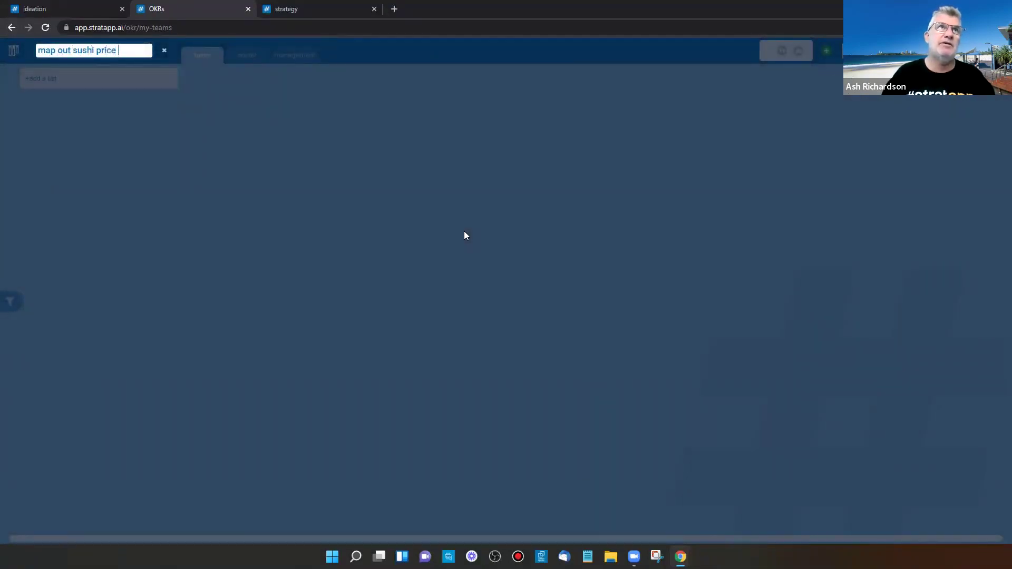
type("s on supply")
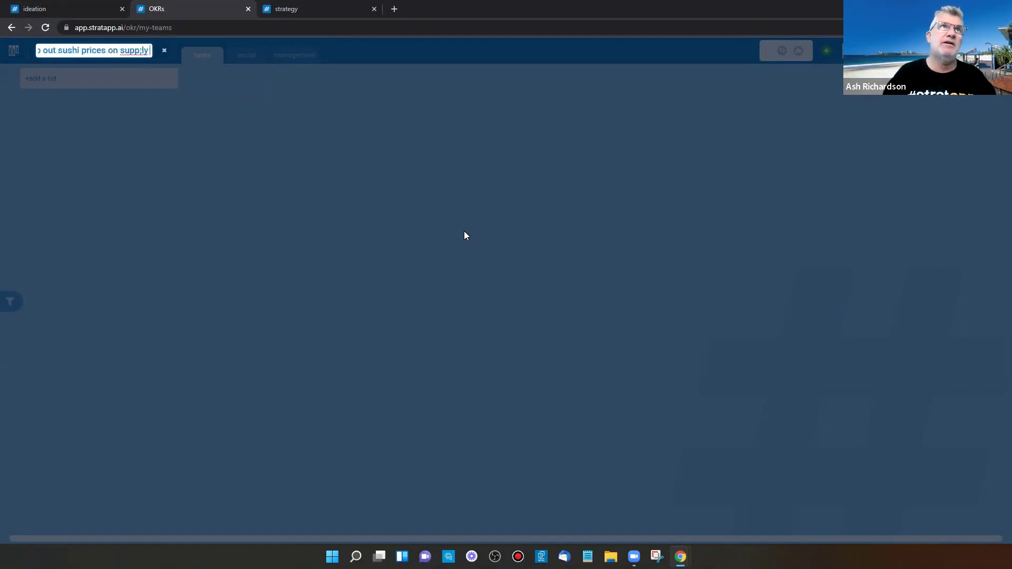
type(" f")
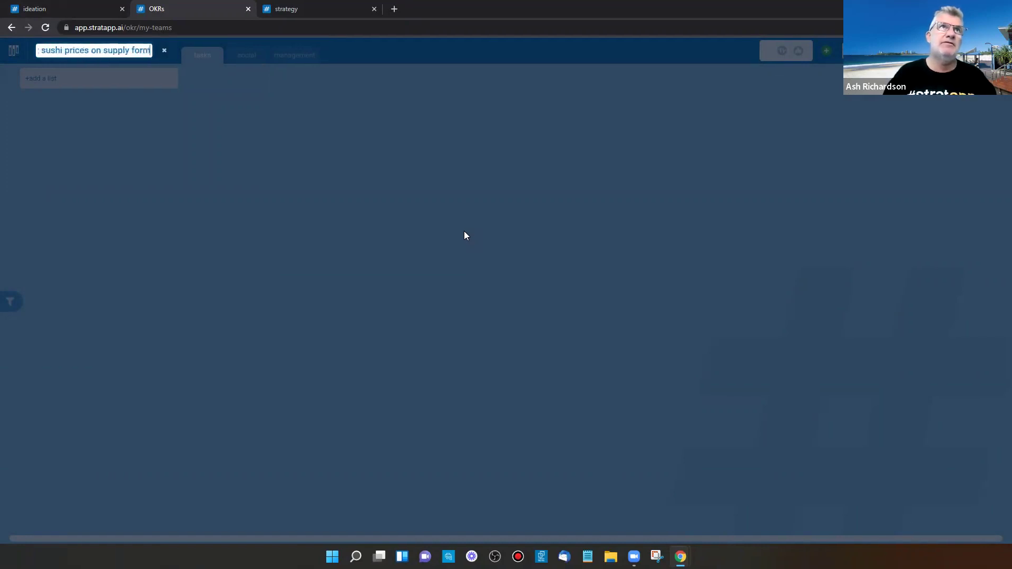
type("rom")
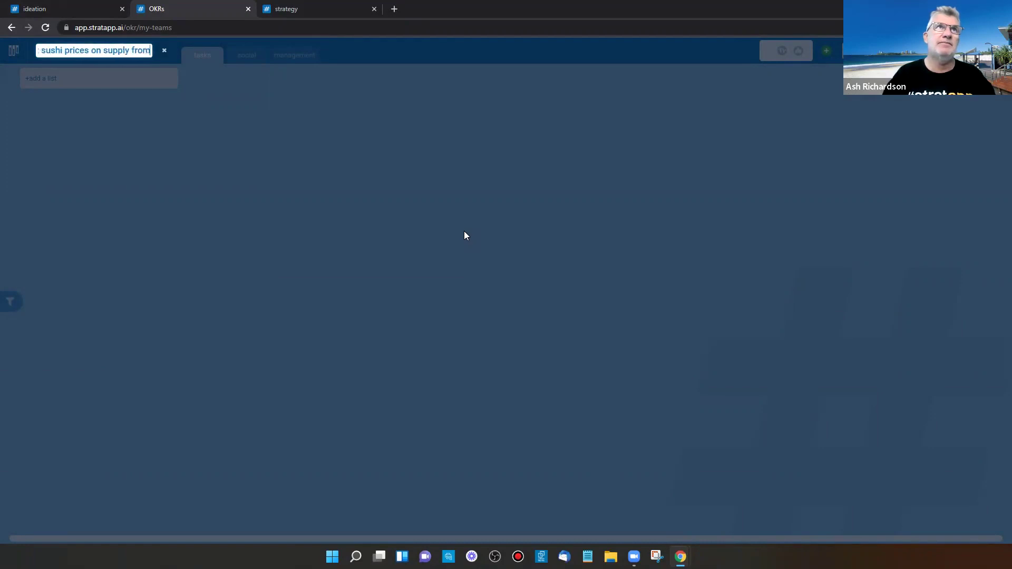
type(" nearby countries")
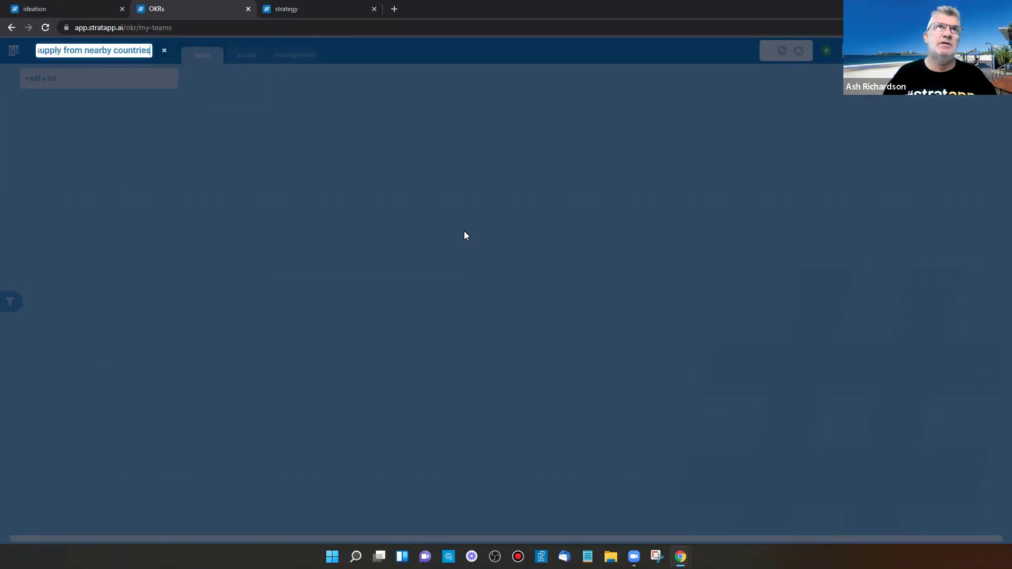
key("Return")
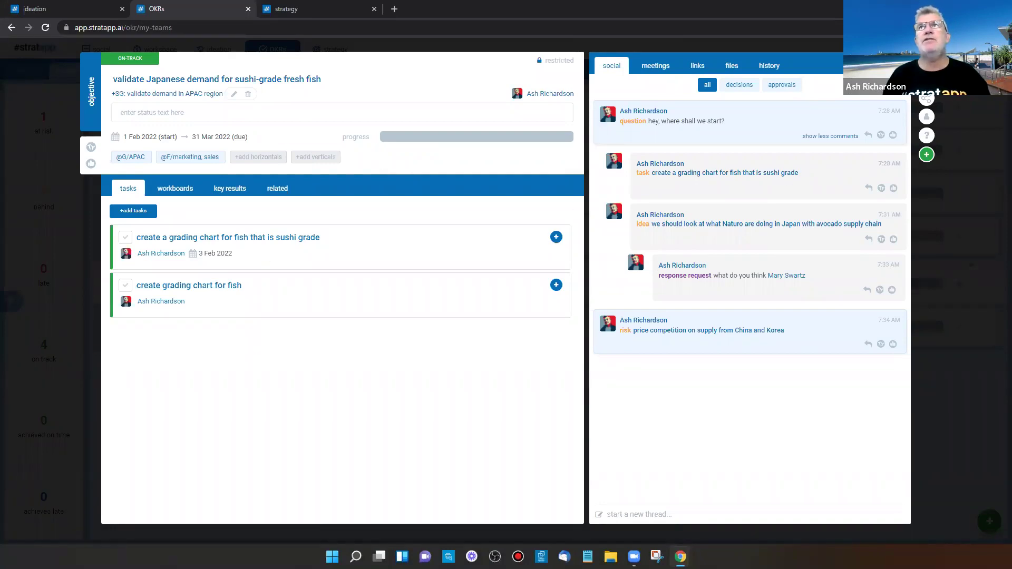
In the strategic plan, focus on the online seafood brand goal and look over the card of its "set-up the supply chain" sub-goal.
key("Escape")
left_click(323, 7)
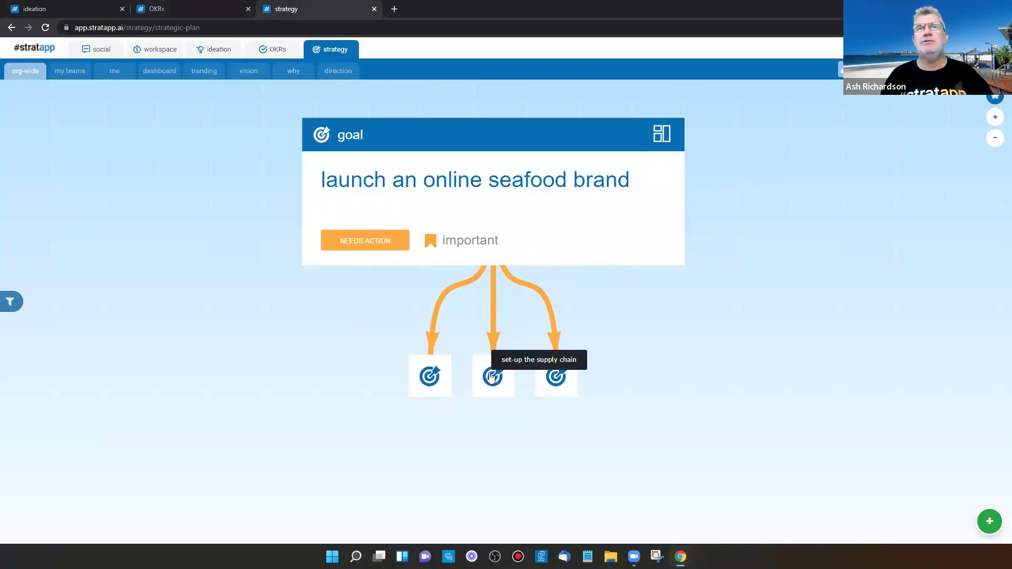
left_click(486, 191)
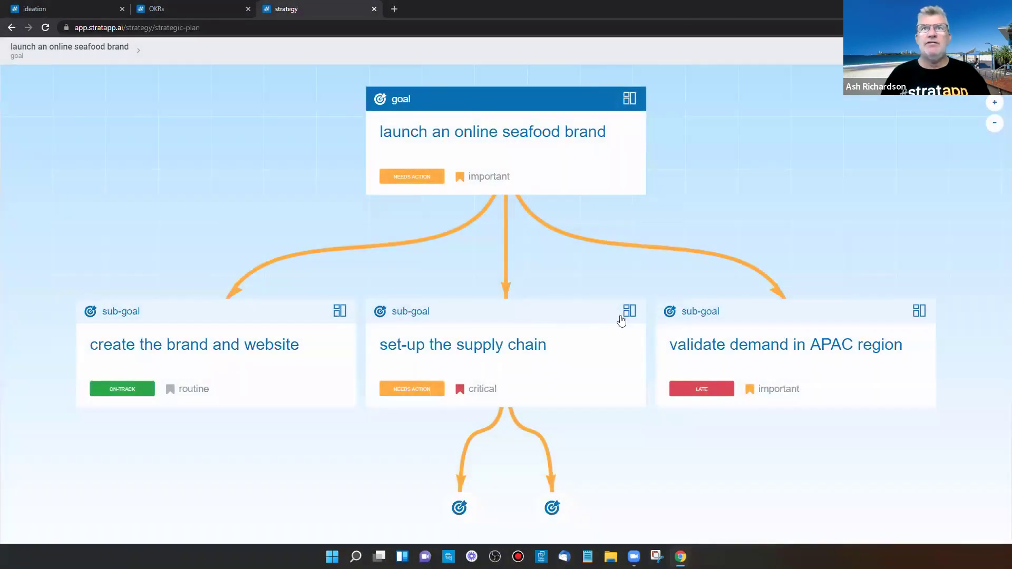
left_click(629, 311)
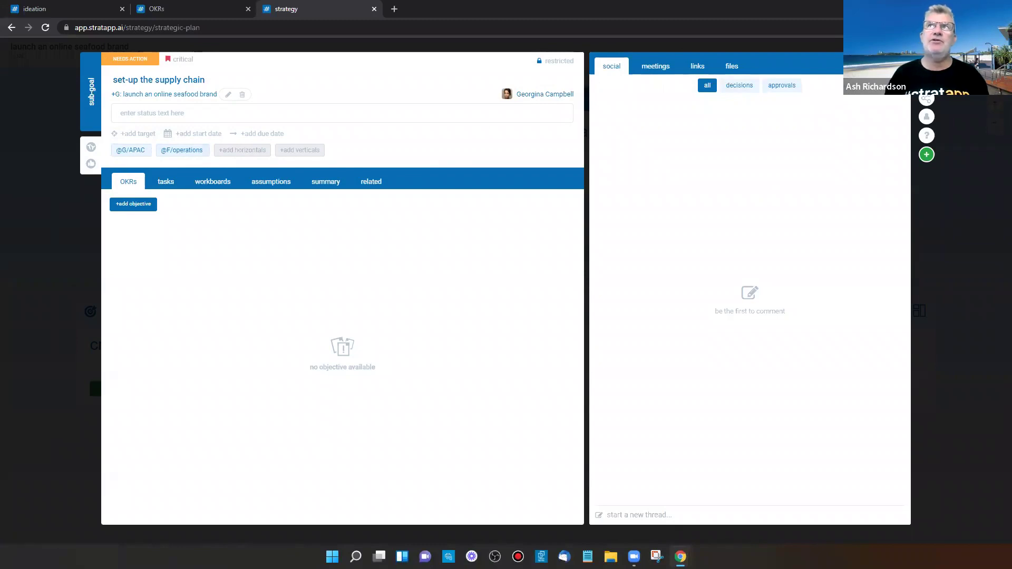
key("Escape")
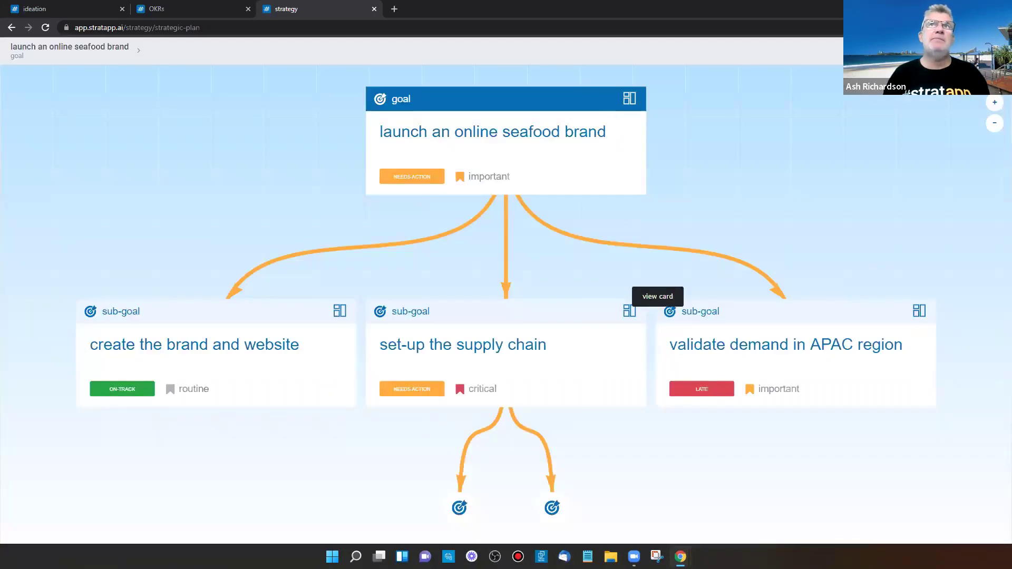
left_click_drag(824, 235, 802, 222)
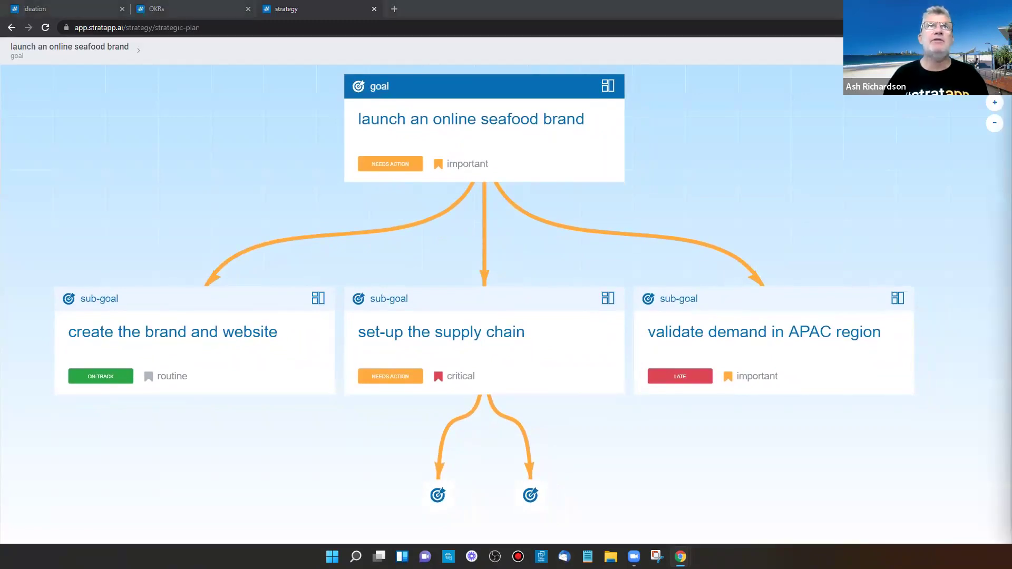
Switch to the other workspace window and review the CORPORATE workboard's task lists, management summary and members.
key("alt+Tab")
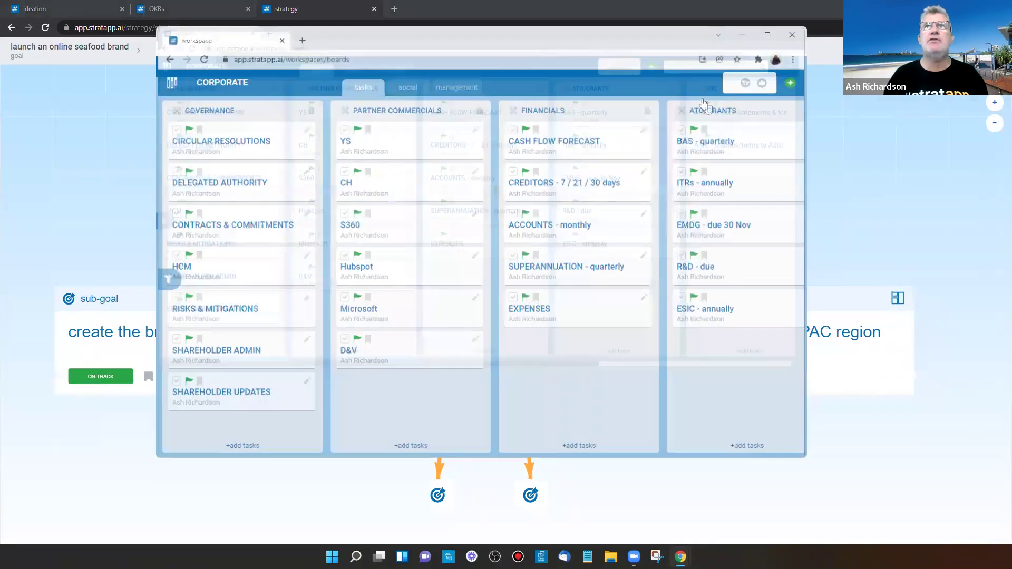
double_click(425, 46)
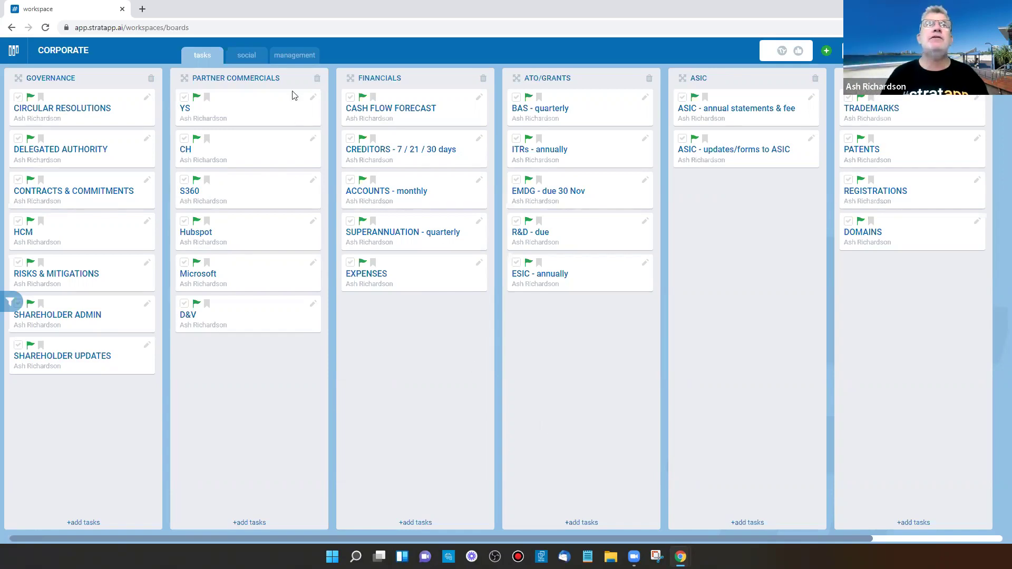
left_click(294, 55)
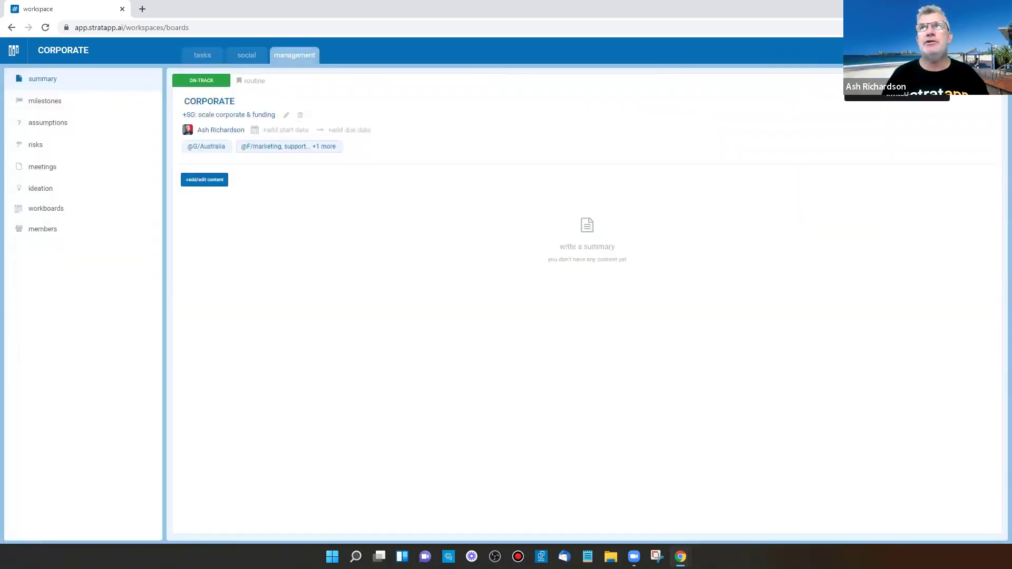
left_click(92, 227)
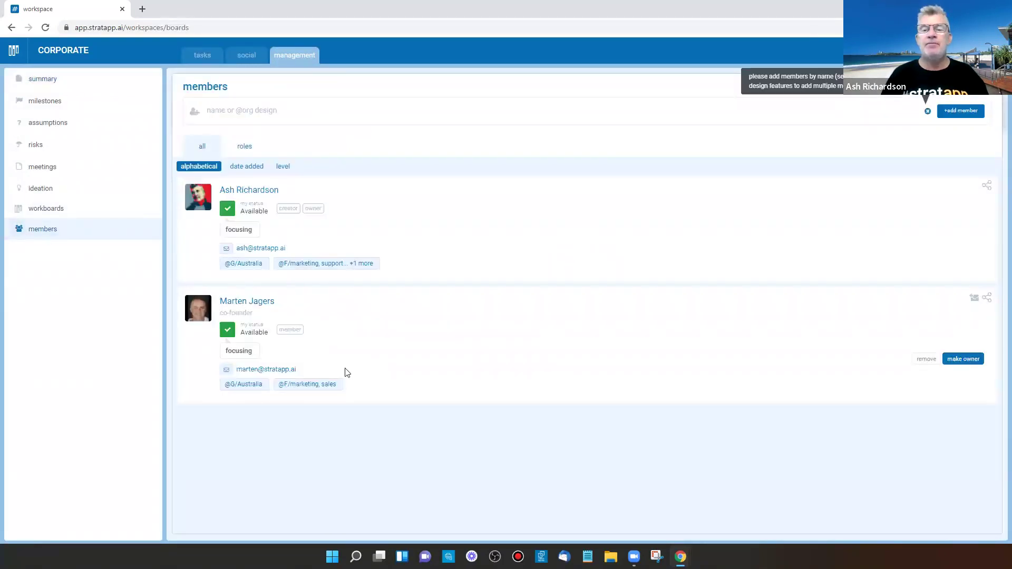
left_click(209, 57)
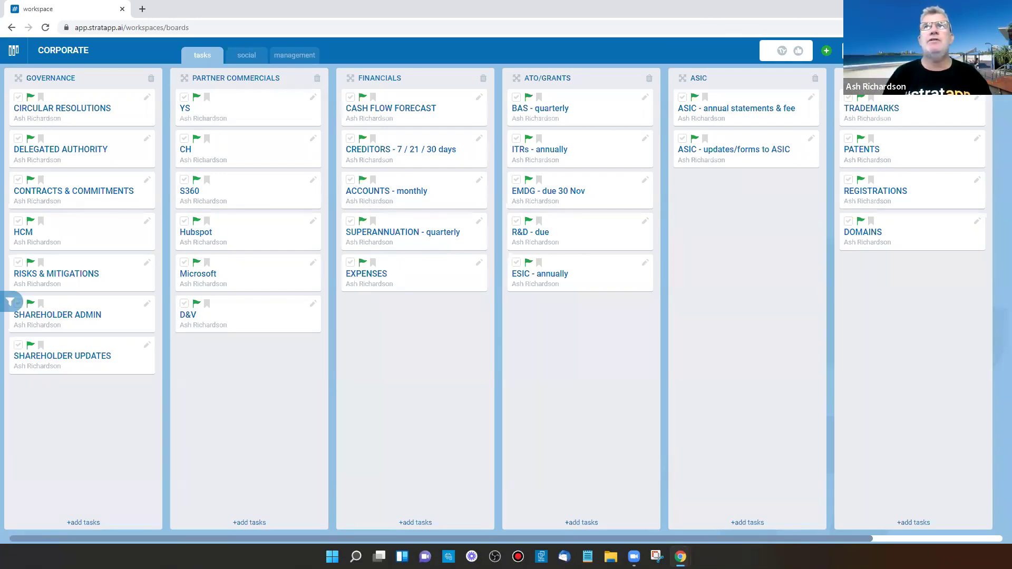
key("super+Down")
key("super+Down")
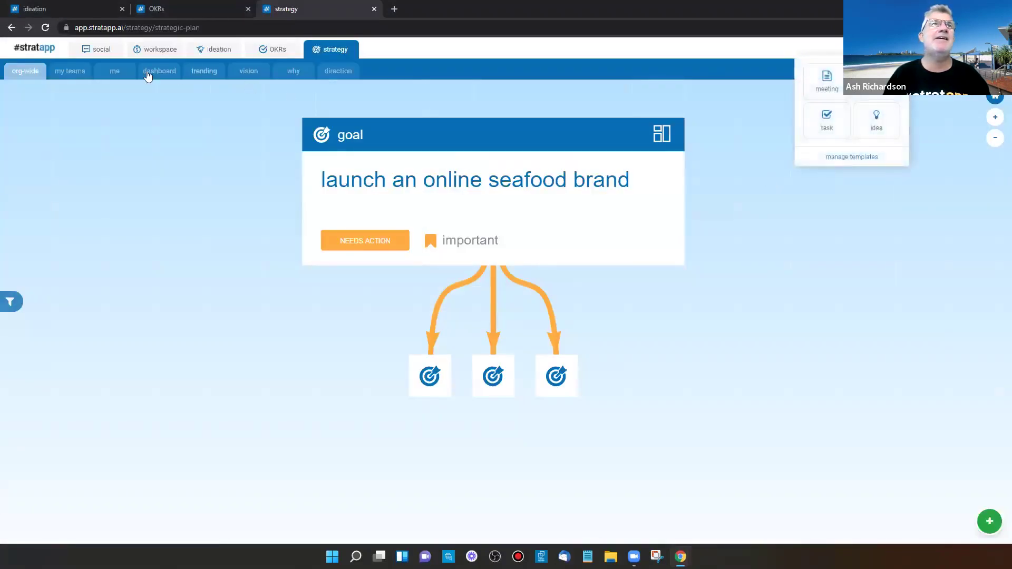
Create a new workboard titled "CORPORATE GOVERNANCE" in the workspace.
left_click(155, 49)
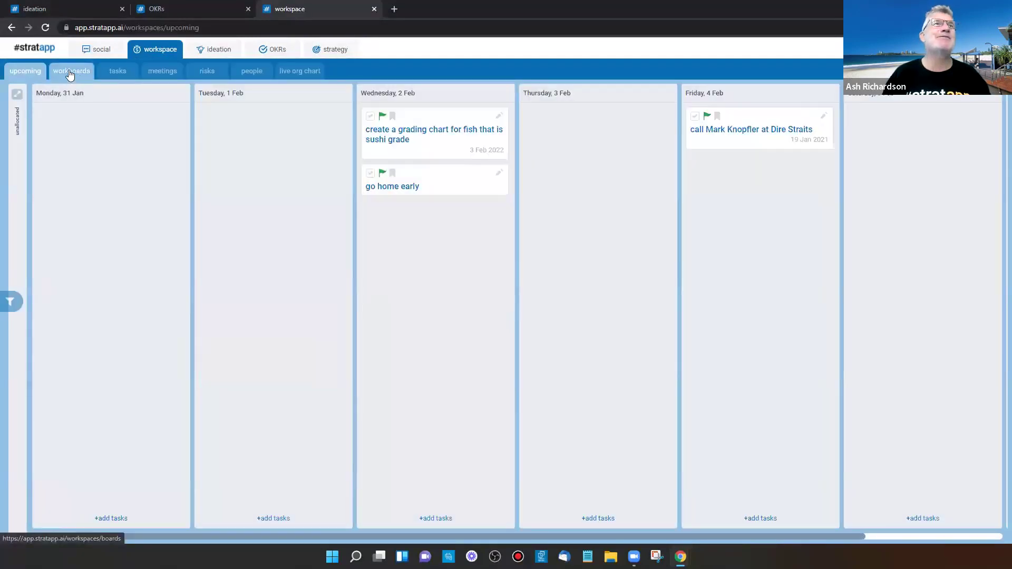
left_click(70, 73)
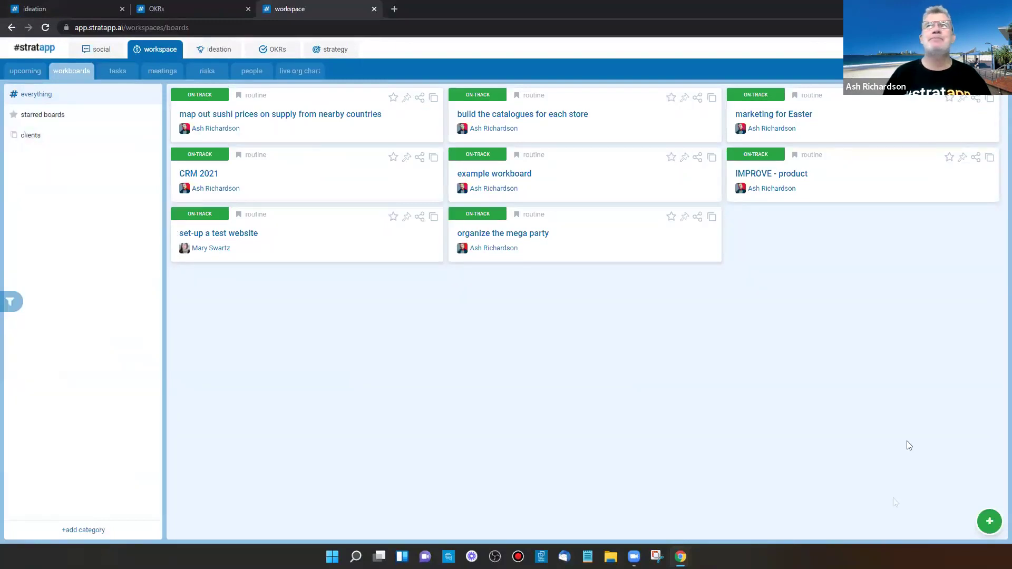
left_click(990, 523)
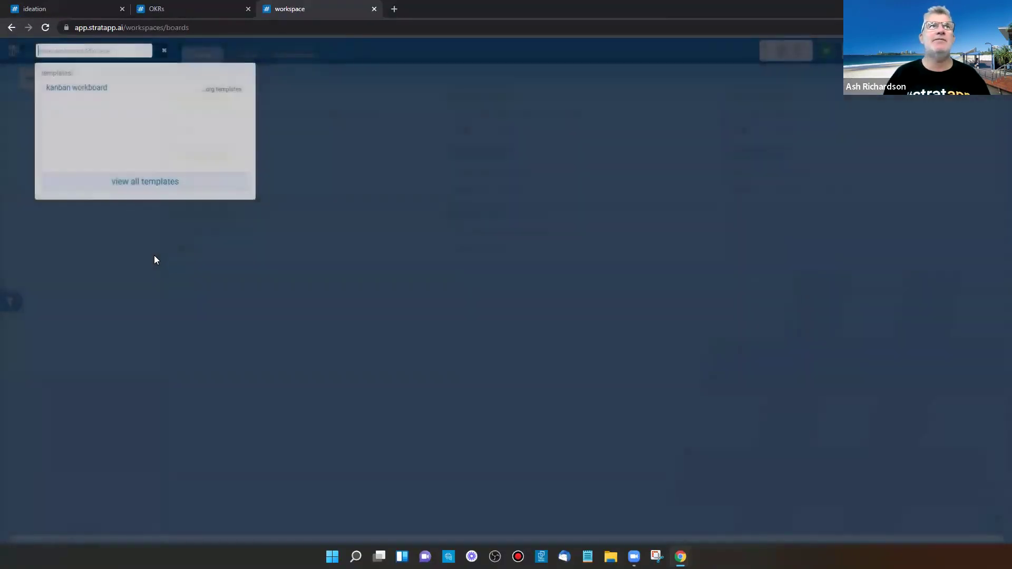
type("CORPORATE")
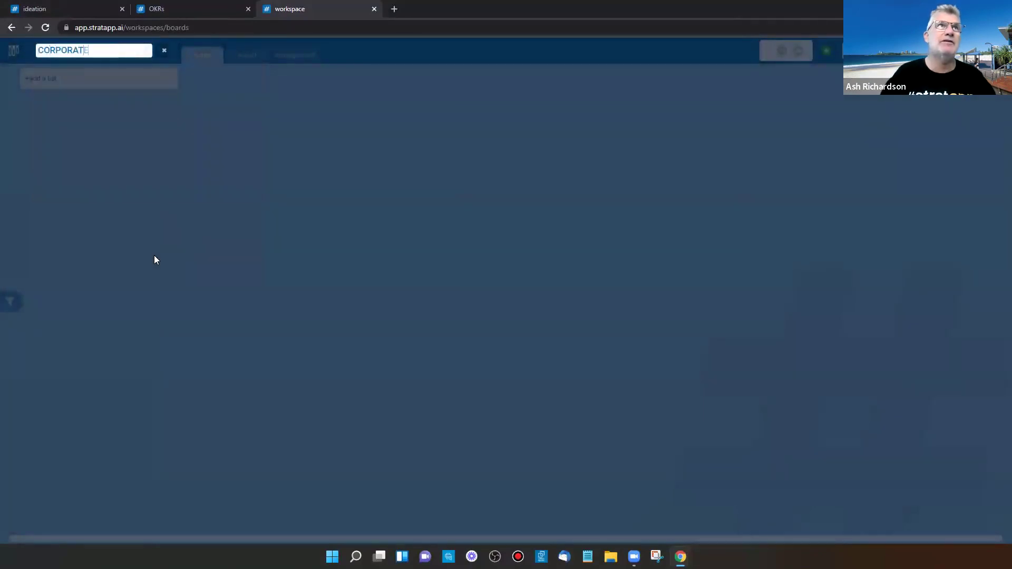
type(" GOVERNANCE")
key("BackSpace")
key("BackSpace")
key("BackSpace")
key("BackSpace")
key("BackSpace")
key("BackSpace")
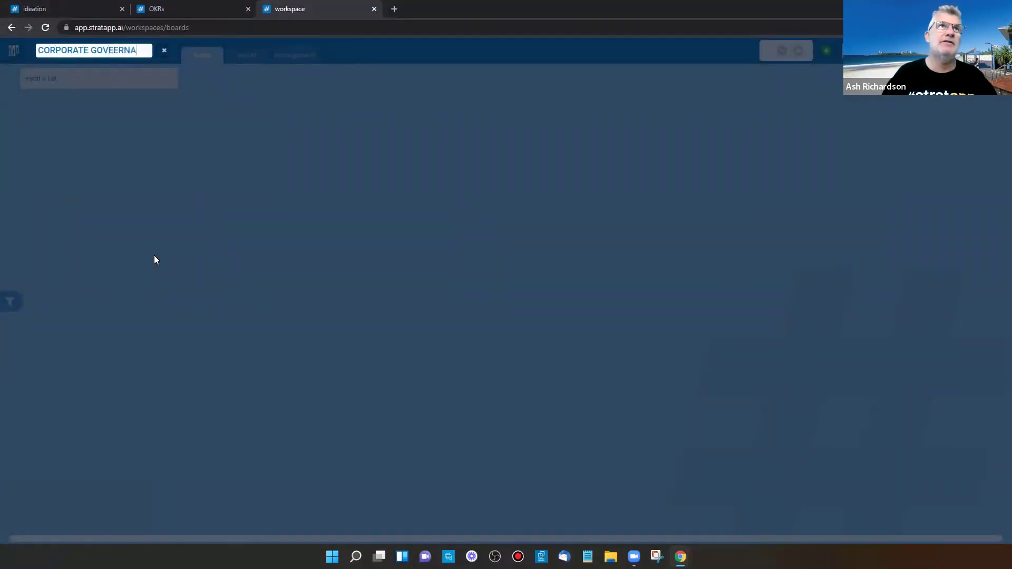
type("RNANCE")
key("Return")
Add the lists "BOARD" and "FINANCIALS" to the CORPORATE GOVERNANCE workboard.
left_click(42, 78)
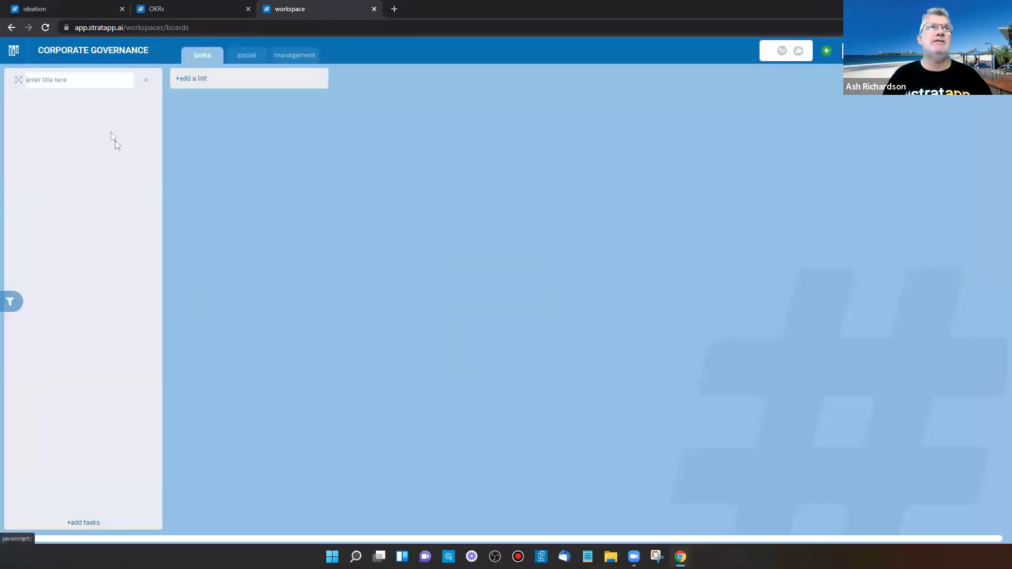
type("BOARD")
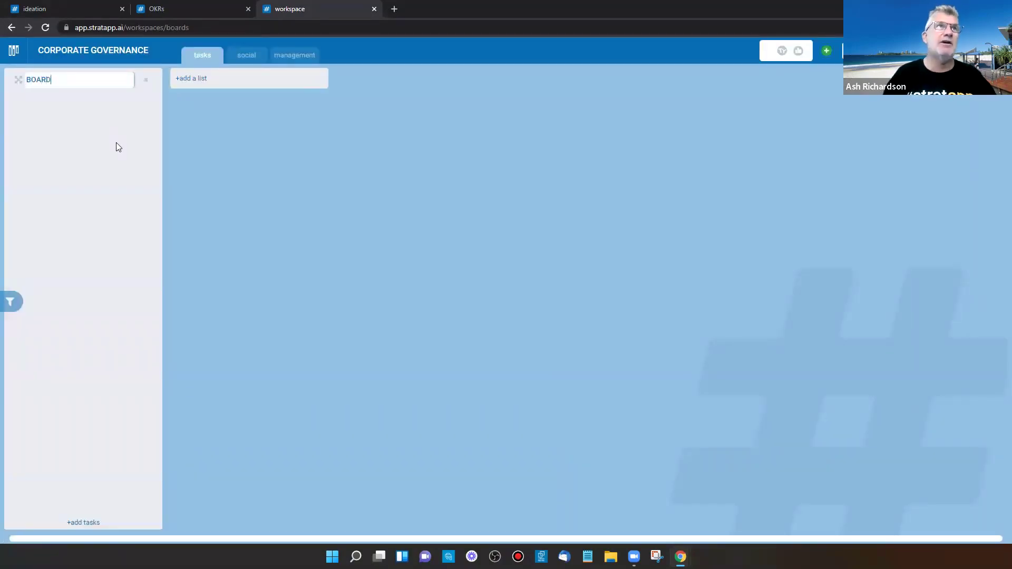
key("Return")
left_click(198, 80)
type("FINANCIALS")
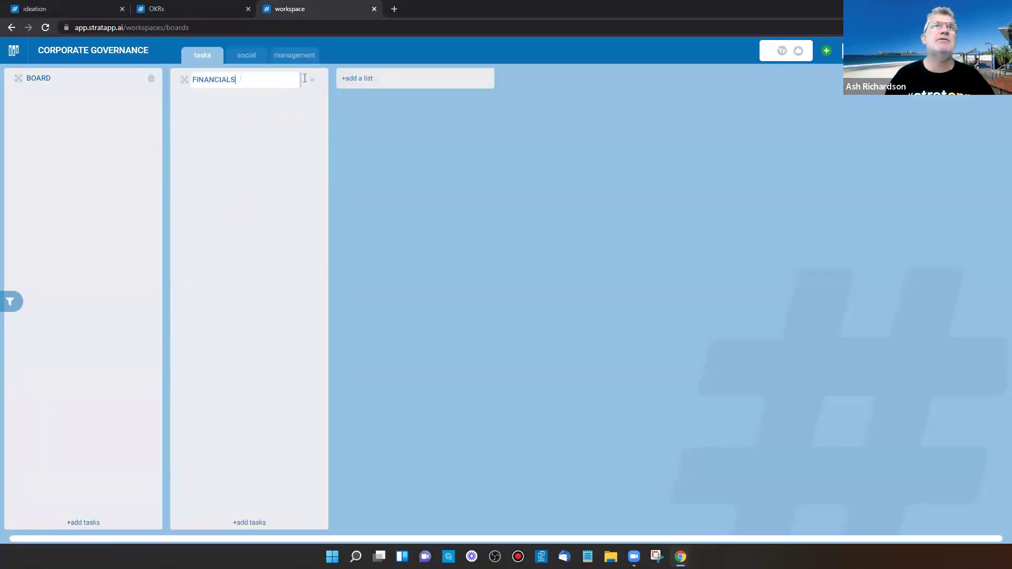
key("Return")
Add the lists "IP" and "STRATEGIC PARTNERS" to the CORPORATE GOVERNANCE workboard.
left_click(356, 80)
type("IP")
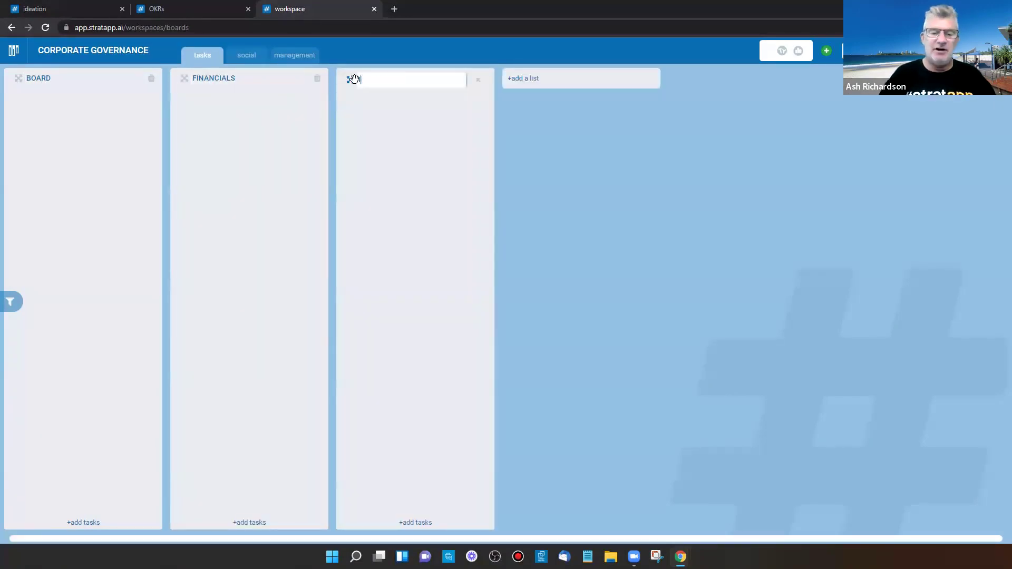
key("Return")
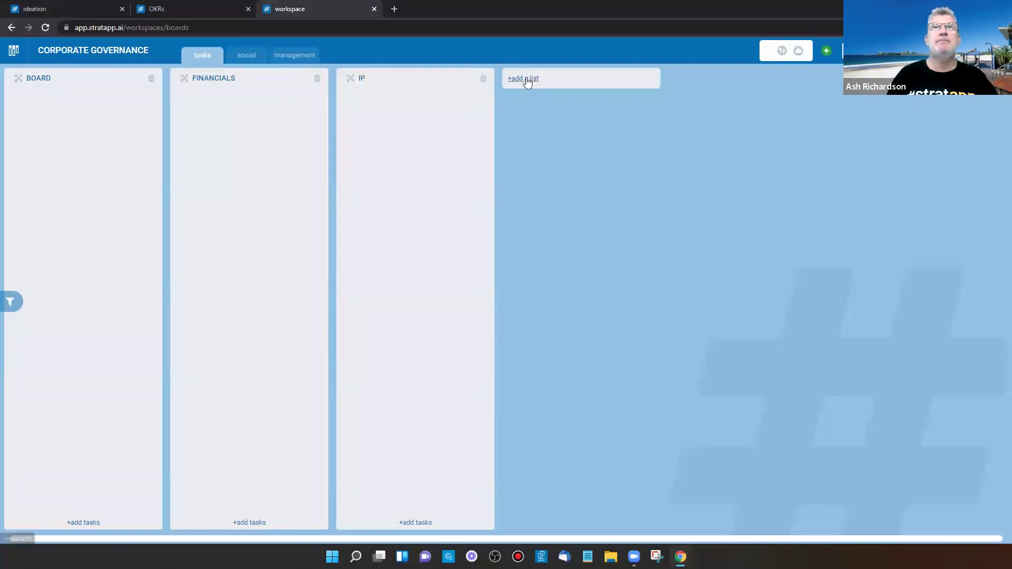
left_click(524, 79)
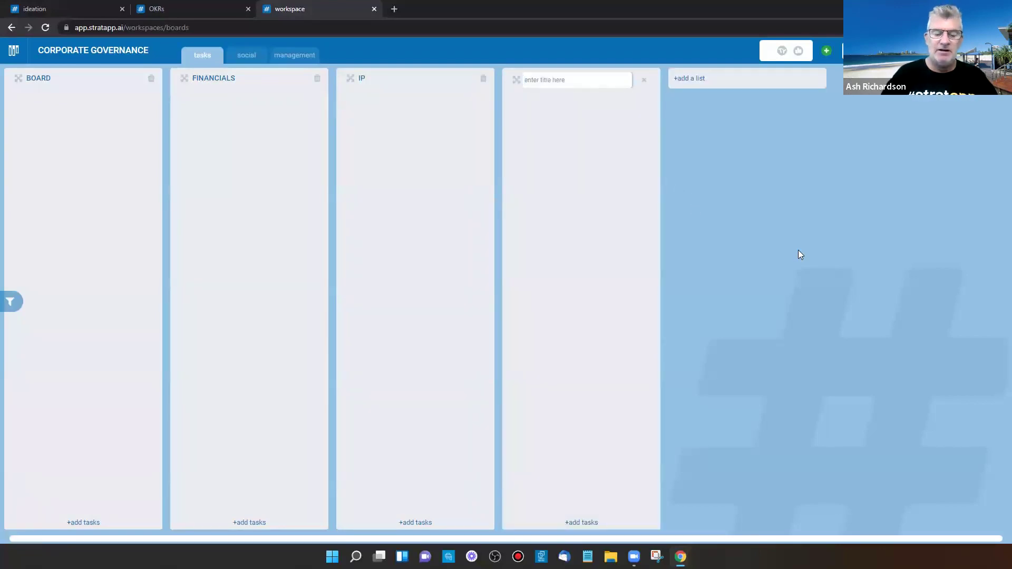
type("STRATEGIC PARTNERS")
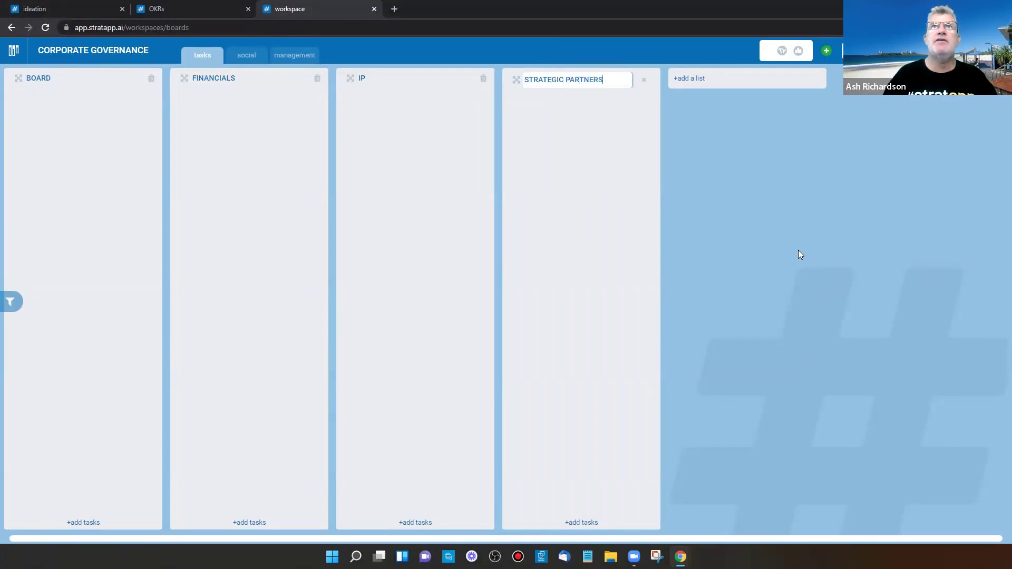
key("Return")
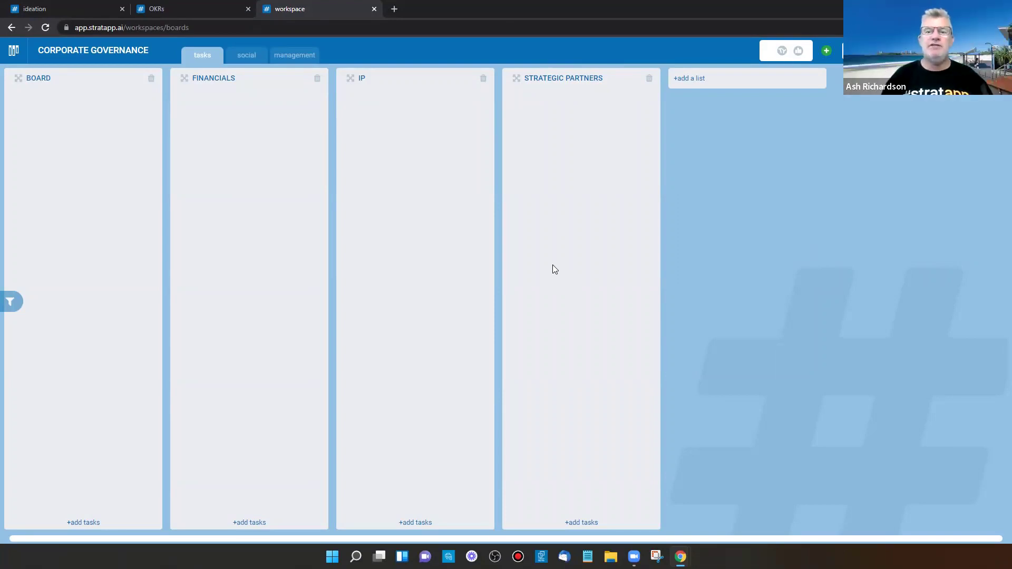
Add the task "monthly accounts" to the FINANCIALS list and check its task details.
left_click(249, 523)
type("monthly accounts")
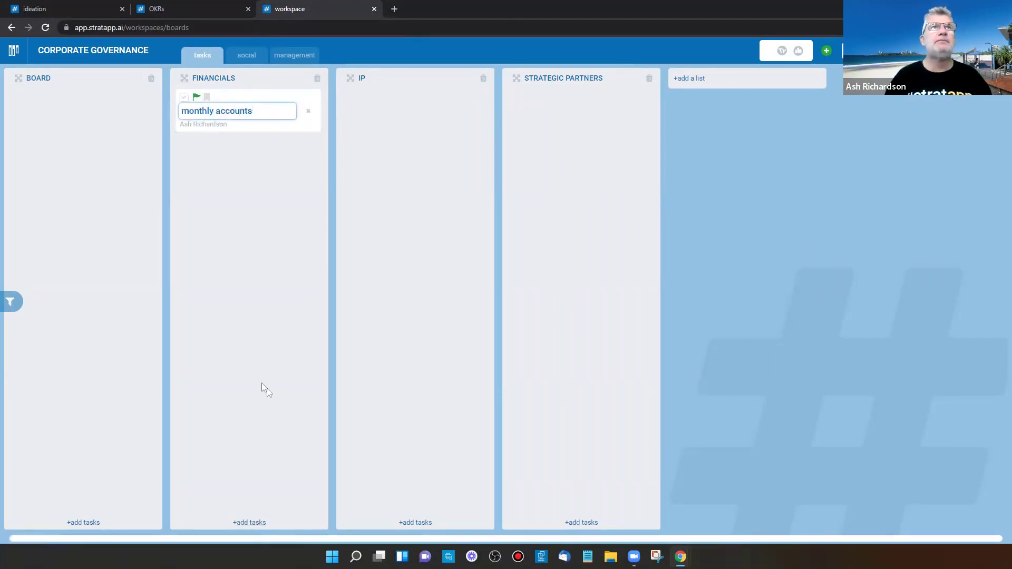
key("Return")
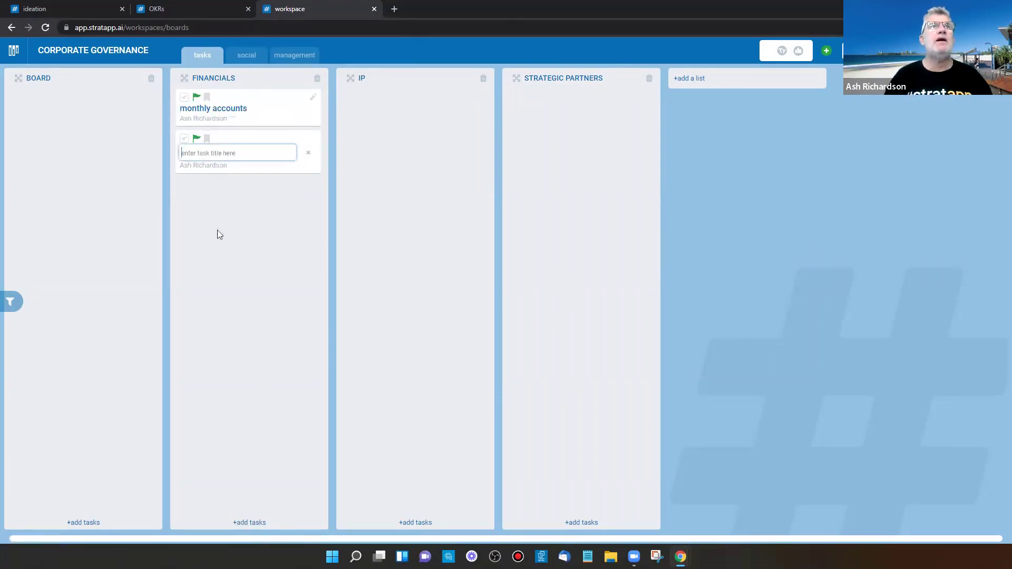
left_click(215, 111)
left_click(215, 109)
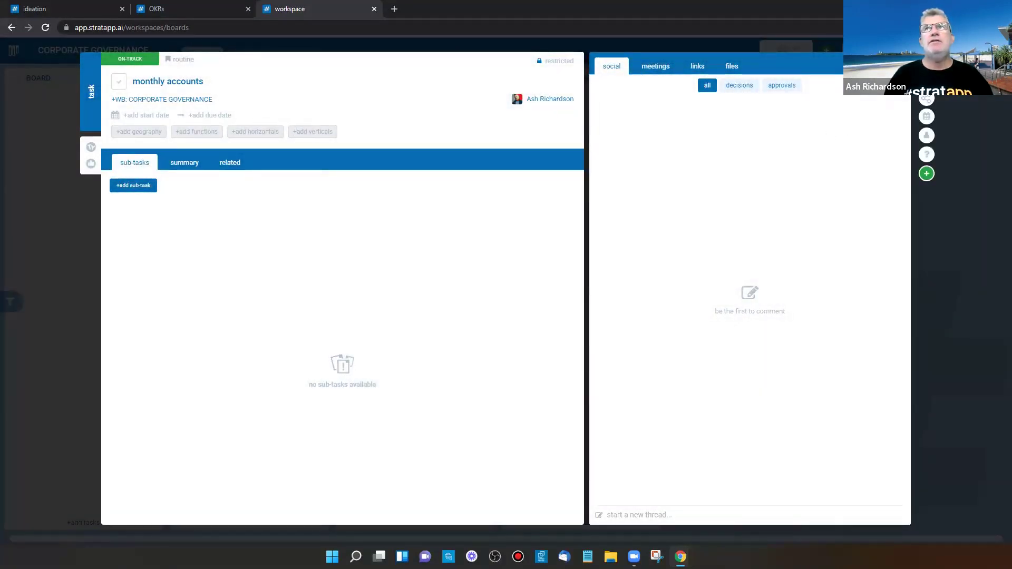
left_click(588, 78)
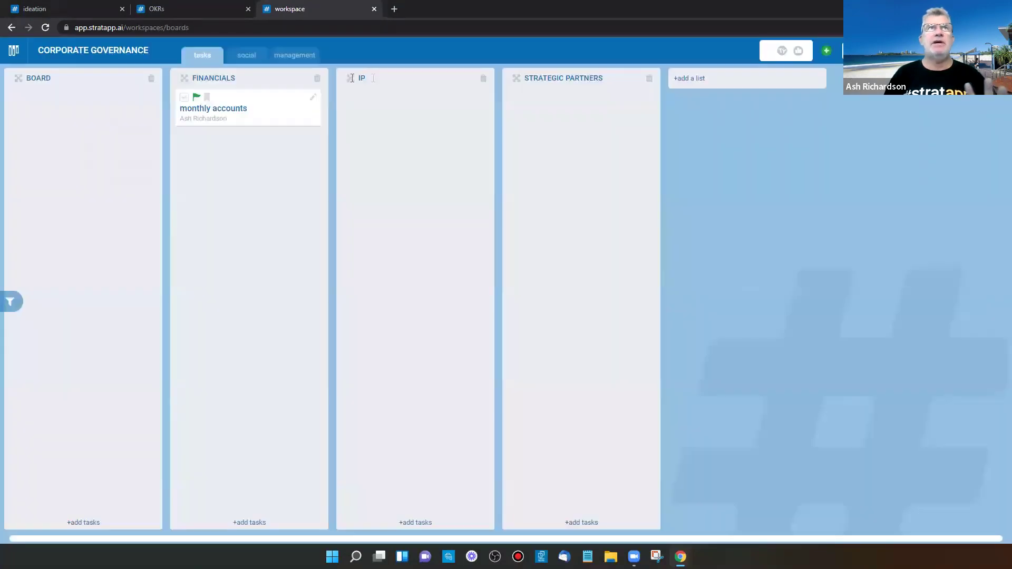
Add a colleague as a member of the CORPORATE GOVERNANCE workboard and set the workboard's classification to top secret.
left_click(295, 56)
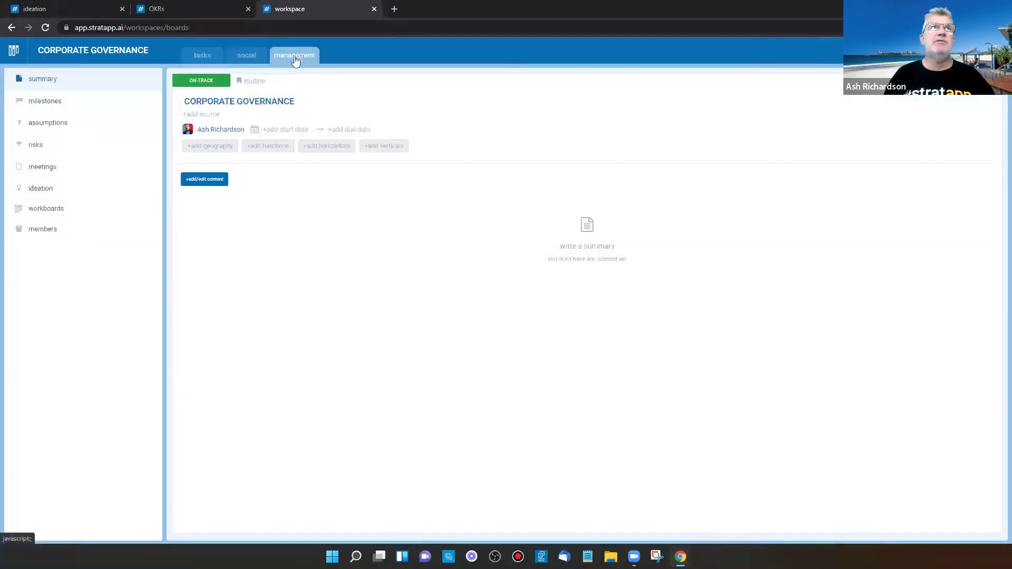
left_click(48, 231)
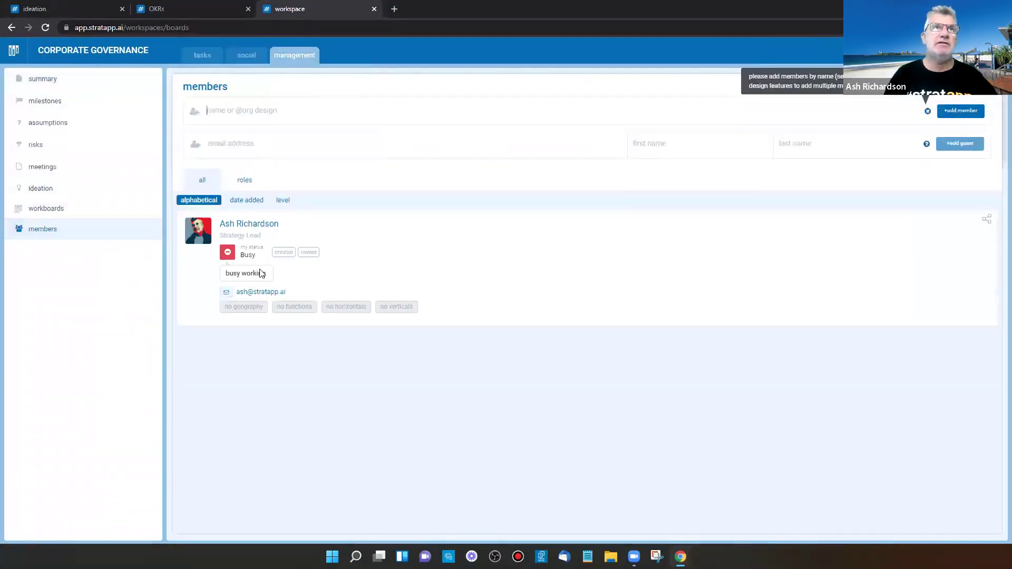
type("mart")
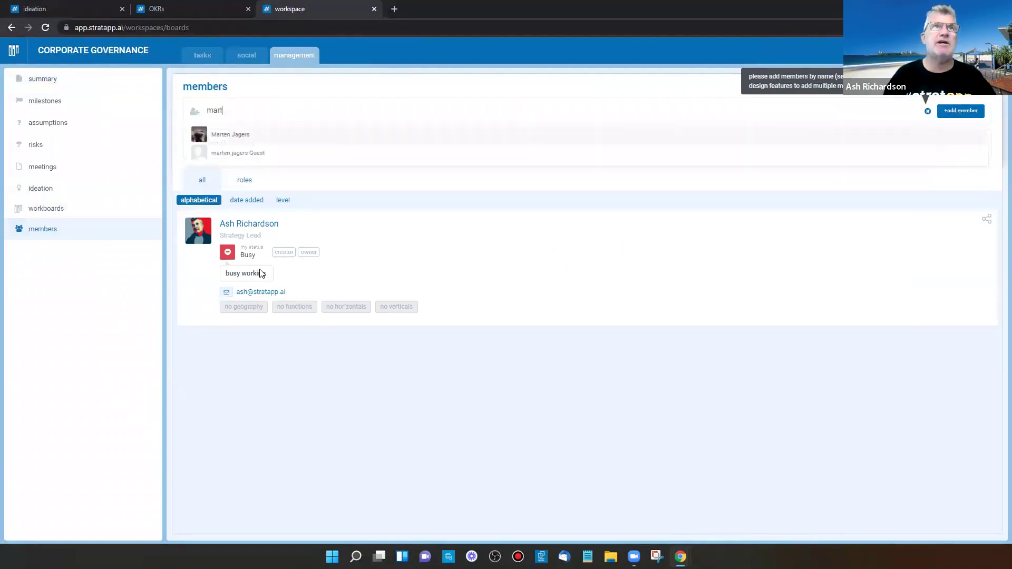
left_click(230, 137)
left_click(962, 111)
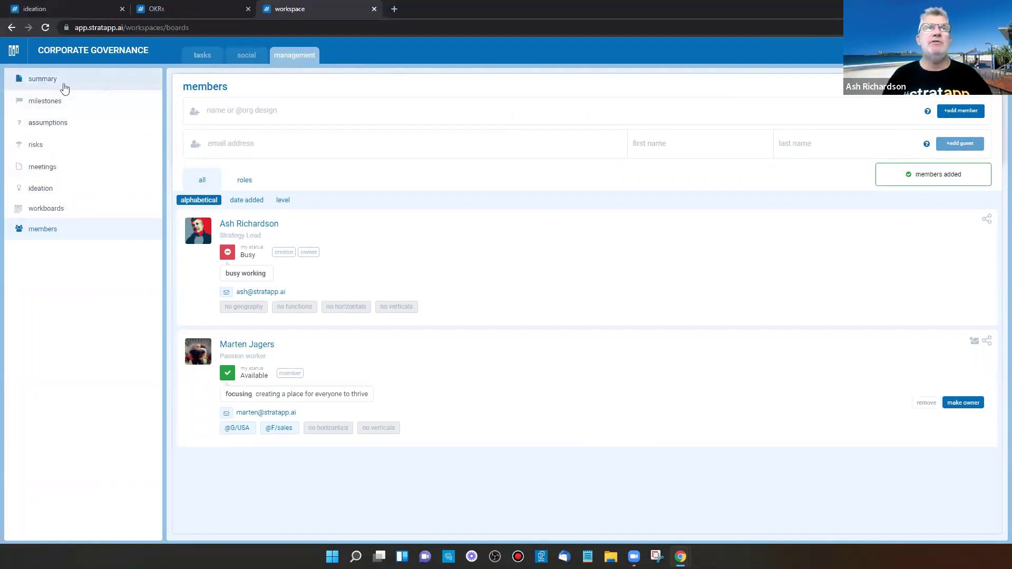
left_click(42, 79)
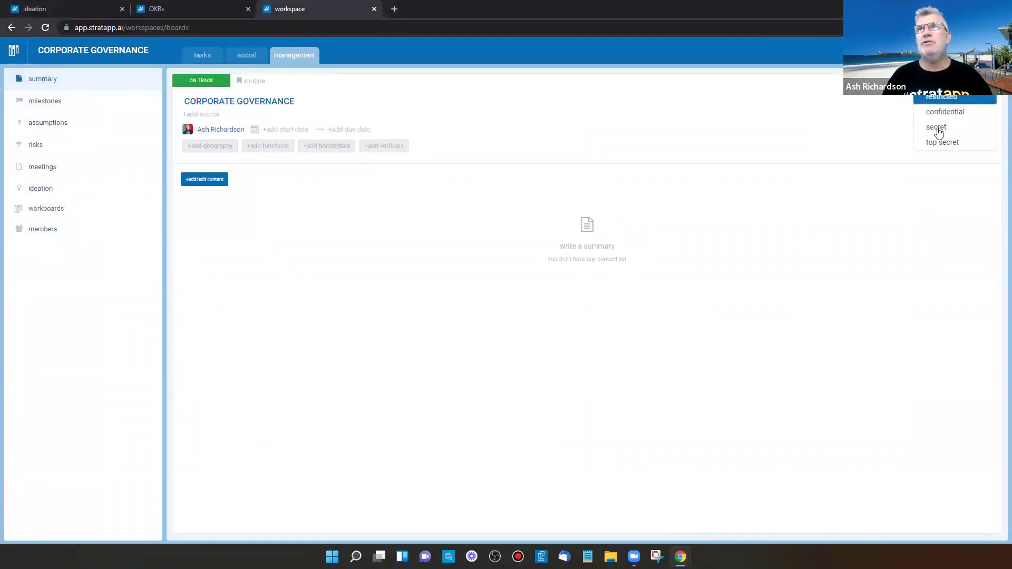
left_click(199, 58)
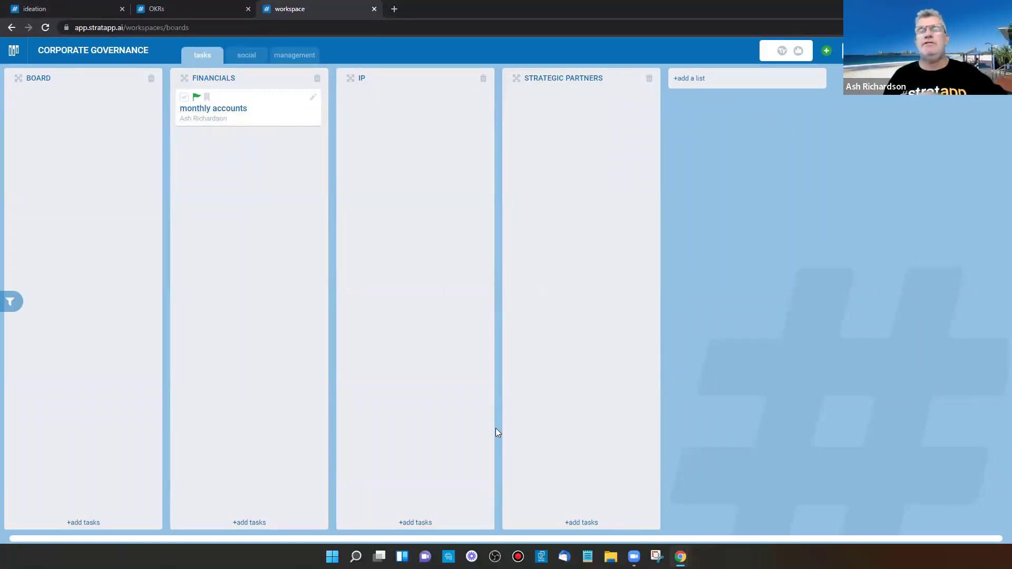
Add a related task titled "monthly accounts - bookkeeper collaboration" to the monthly accounts task, copying its members.
left_click(220, 110)
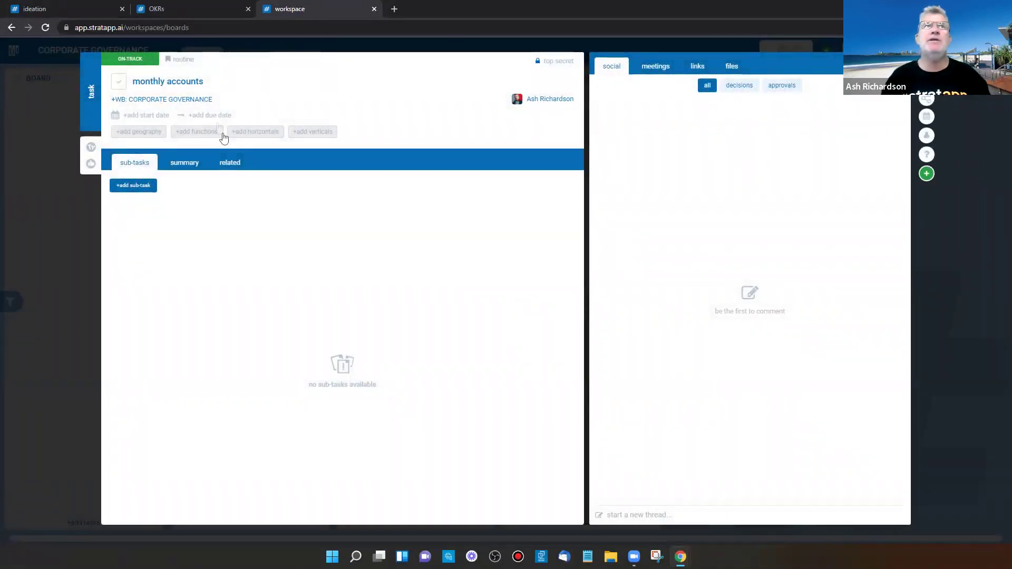
left_click(229, 164)
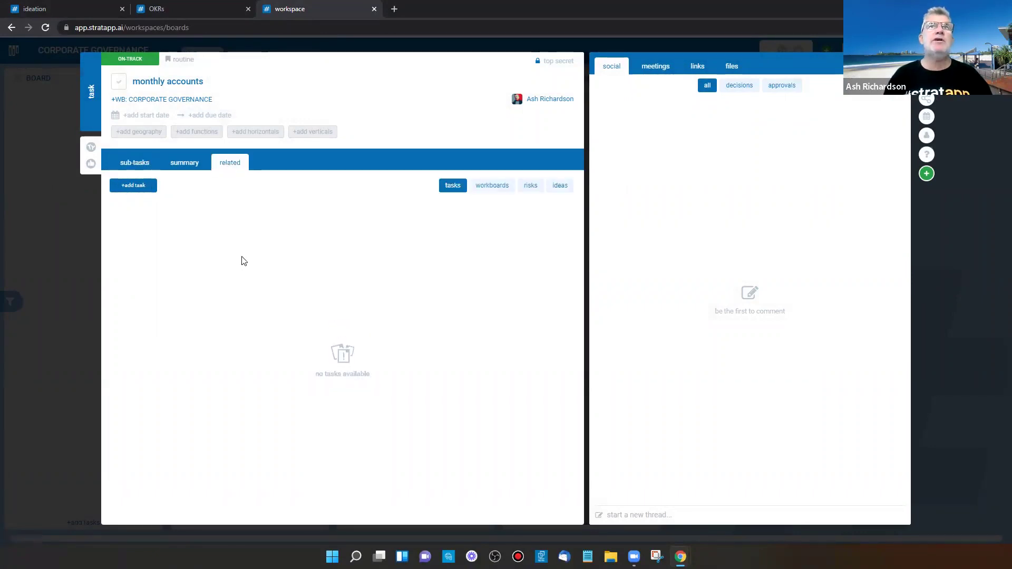
left_click(130, 189)
type("monthly accounts -")
type("bookkeeper cc")
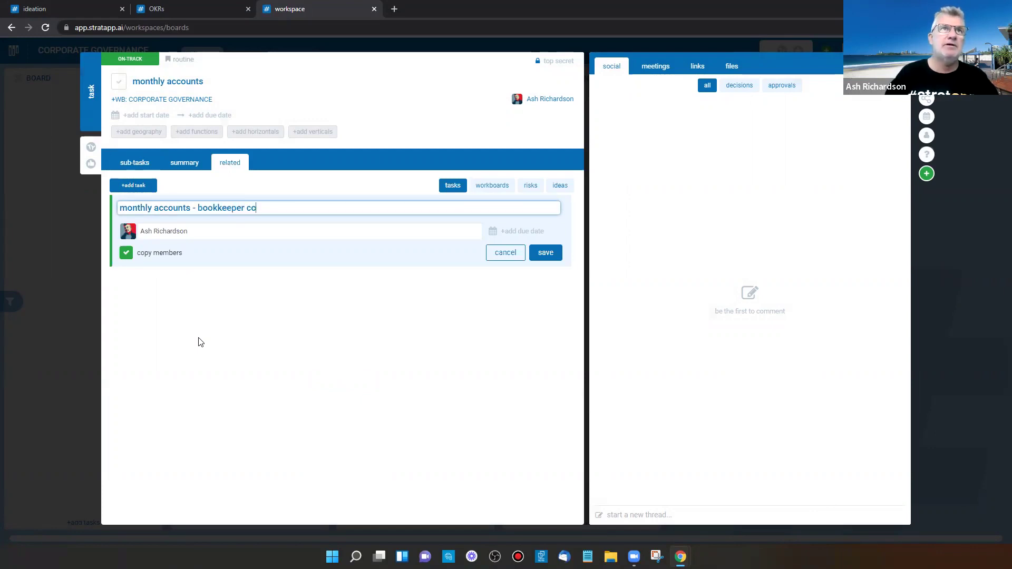
key("BackSpace")
type("olla")
type("obration")
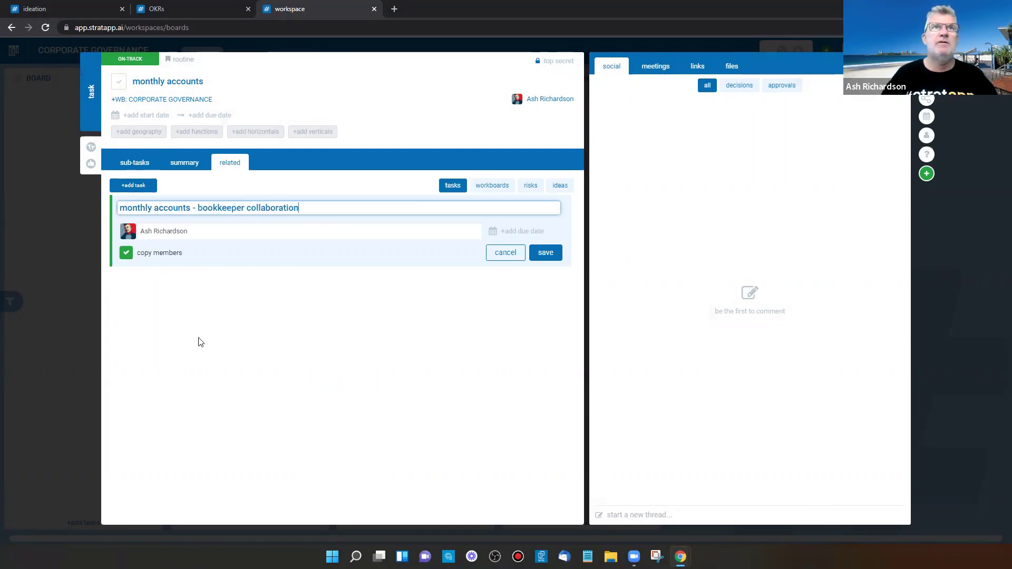
left_click_drag(299, 207, 120, 208)
key("ctrl+c")
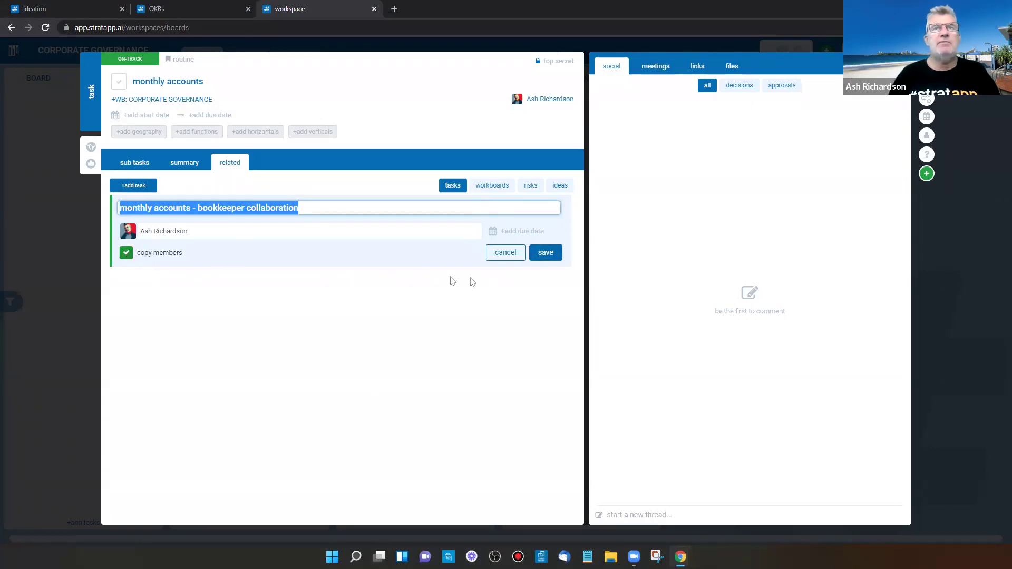
left_click(542, 253)
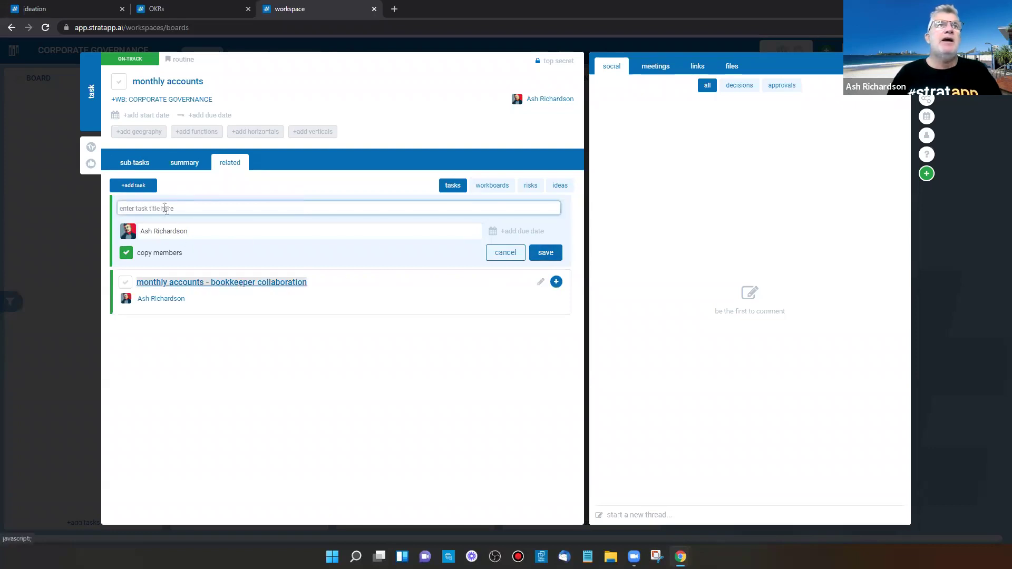
Add a second related task titled "monthly accounts - accountant collaboration", reusing the copied bookkeeper task title.
key("ctrl+v")
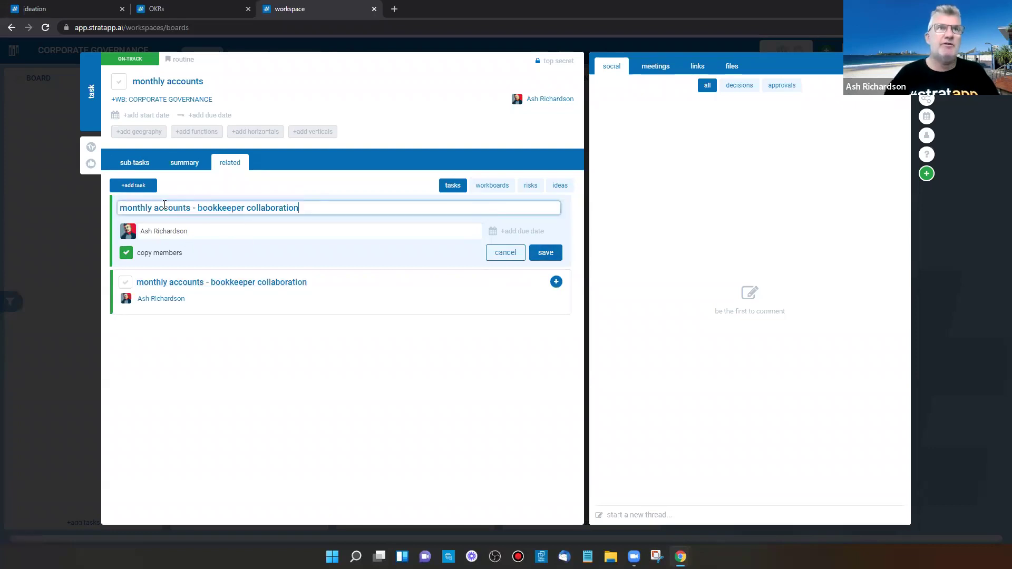
double_click(212, 206)
type("accountant")
left_click(275, 419)
left_click(545, 254)
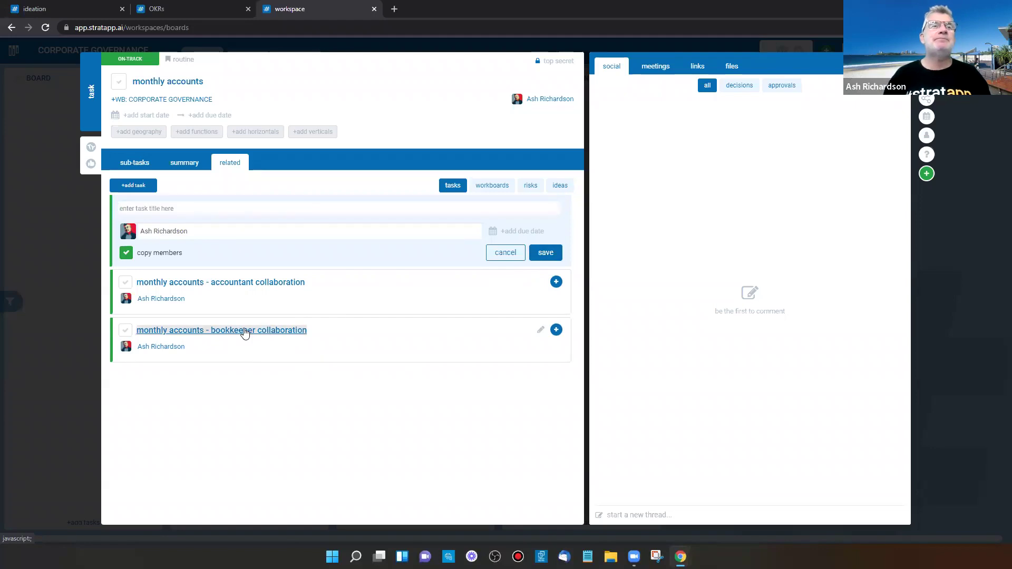
Set the classification of the "monthly accounts - bookkeeper collaboration" task to secret.
left_click(244, 331)
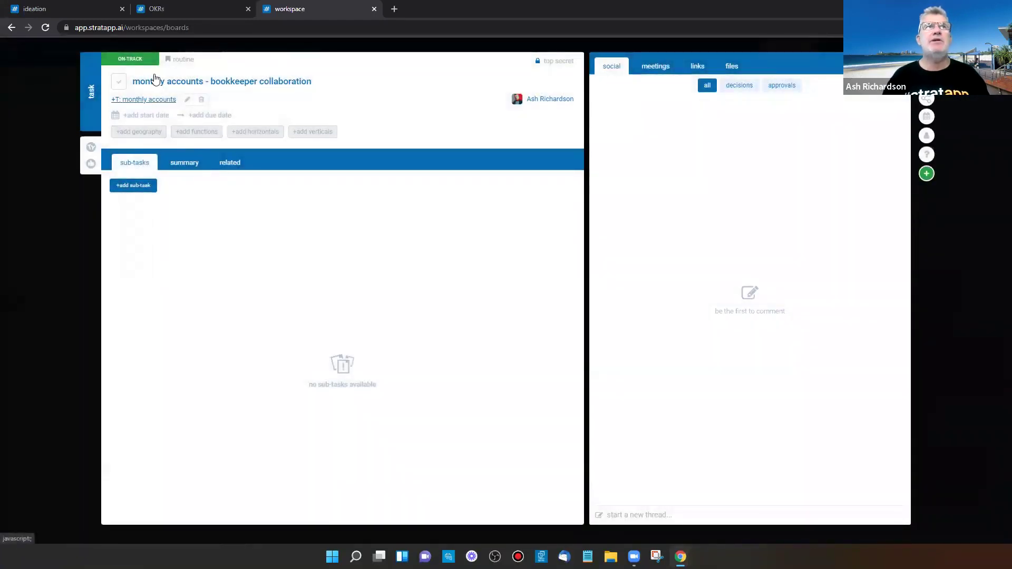
left_click(558, 62)
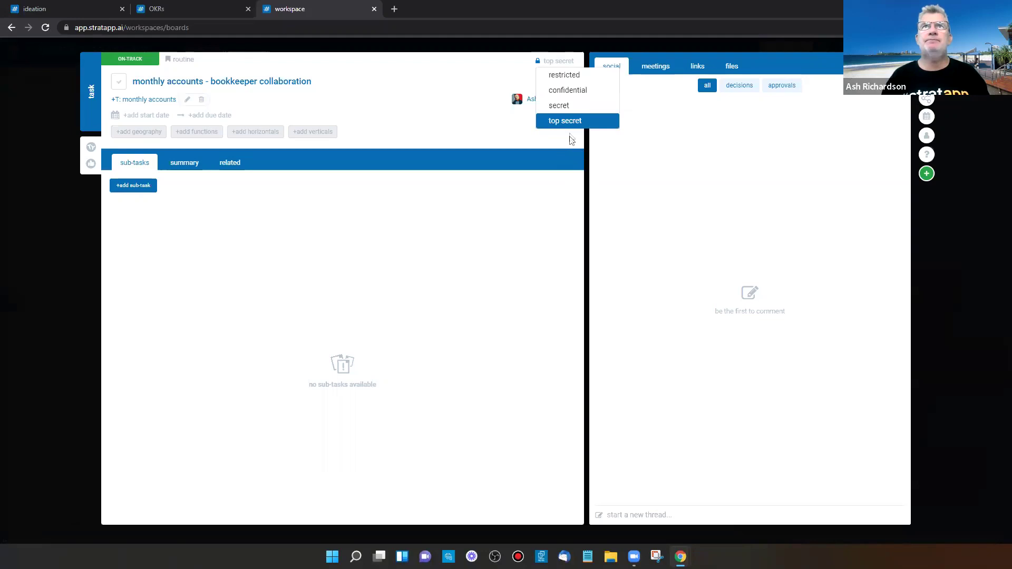
left_click(569, 109)
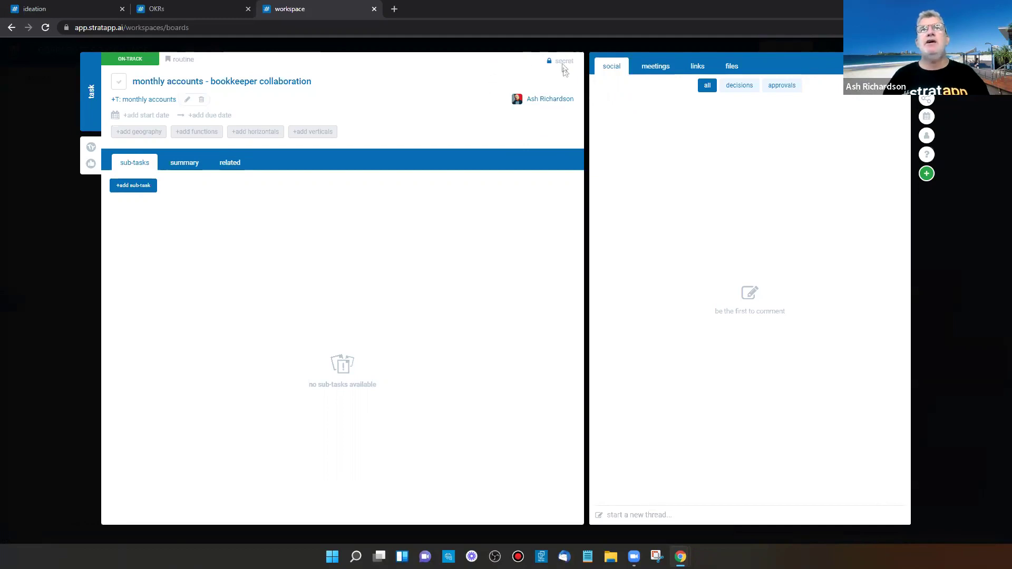
Review the members of the bookkeeper collaboration task and the CORPORATE GOVERNANCE workboard's management summary.
left_click(927, 136)
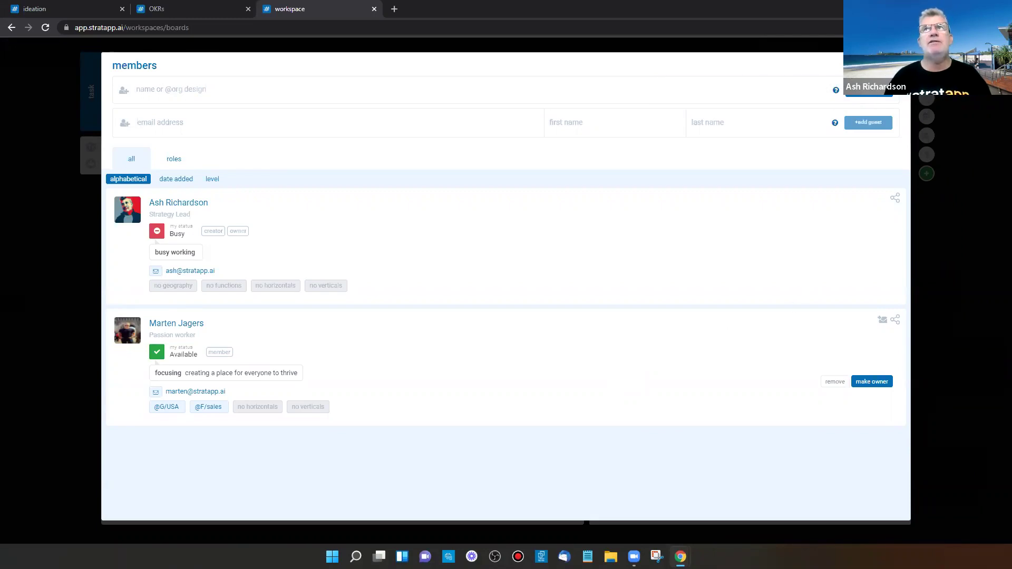
key("Escape")
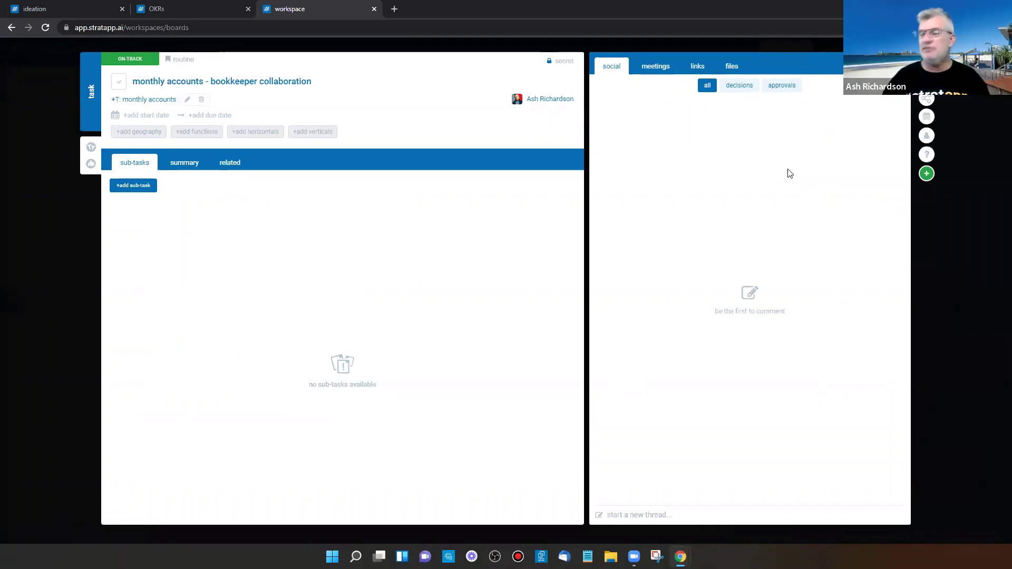
left_click(926, 136)
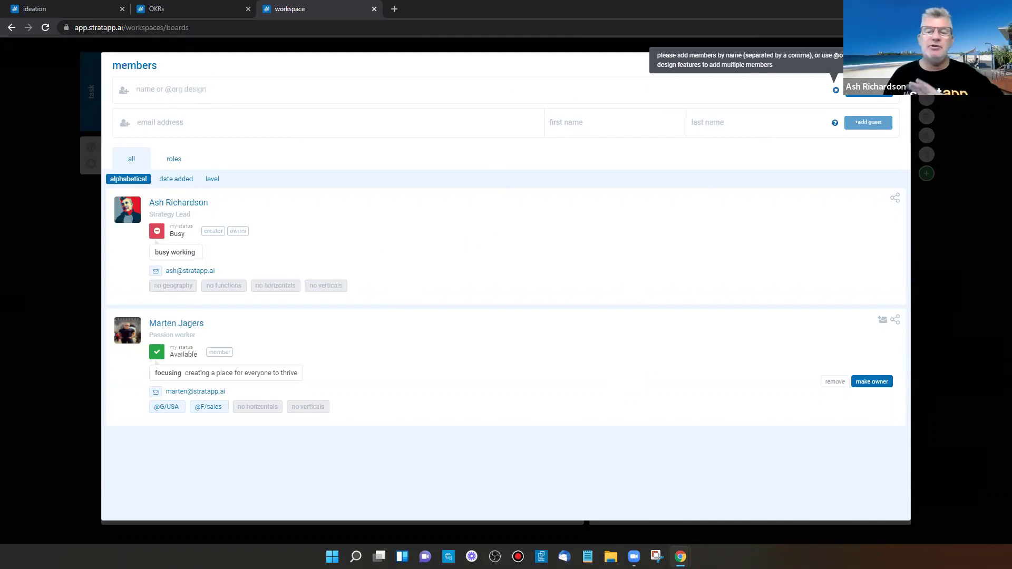
key("Escape")
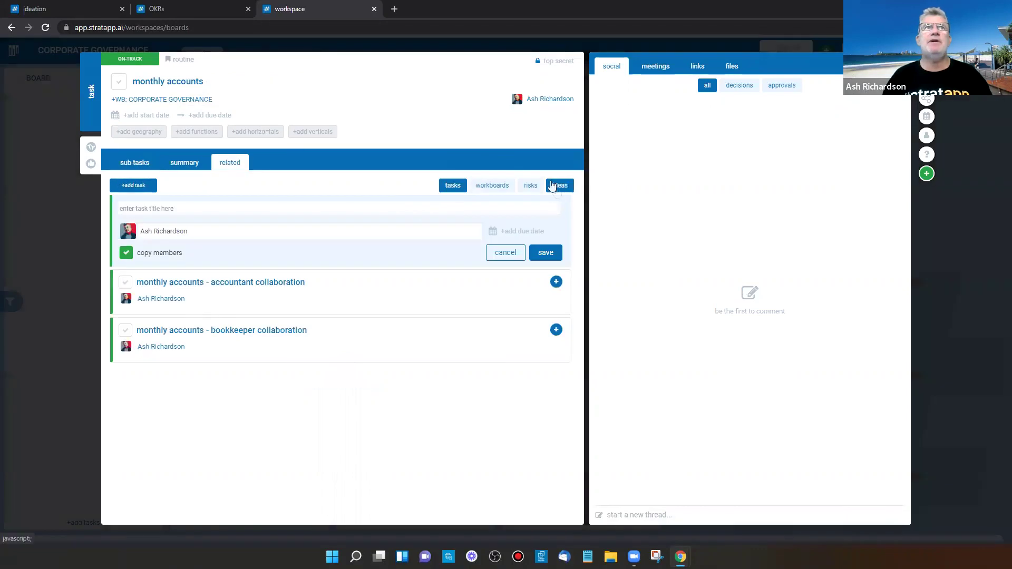
key("Escape")
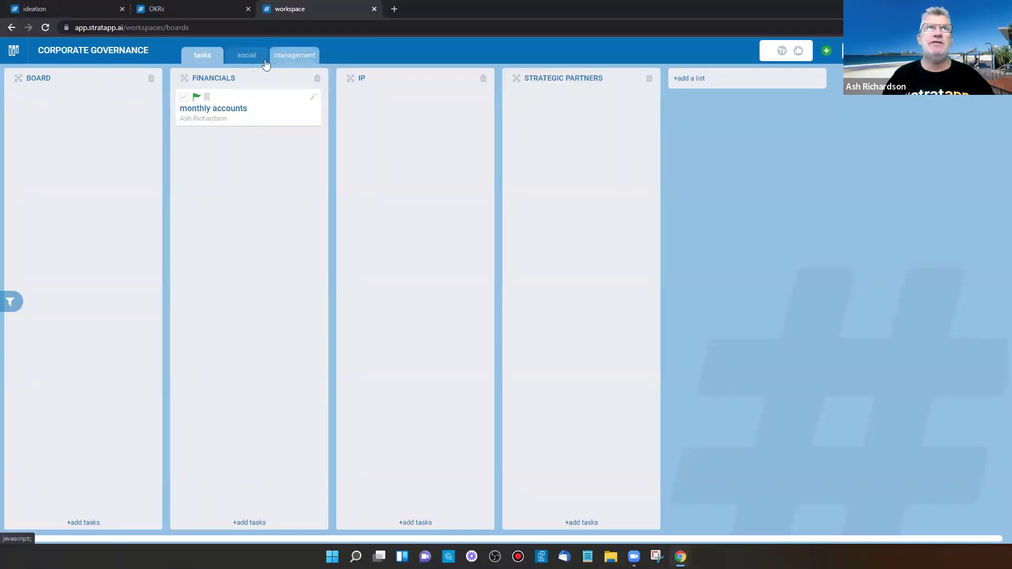
left_click(287, 55)
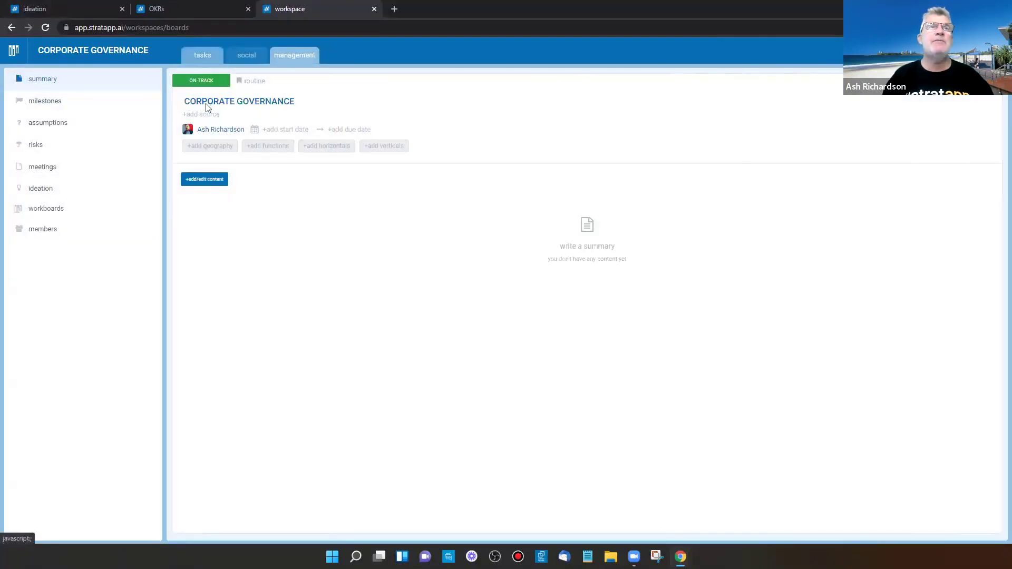
left_click(202, 56)
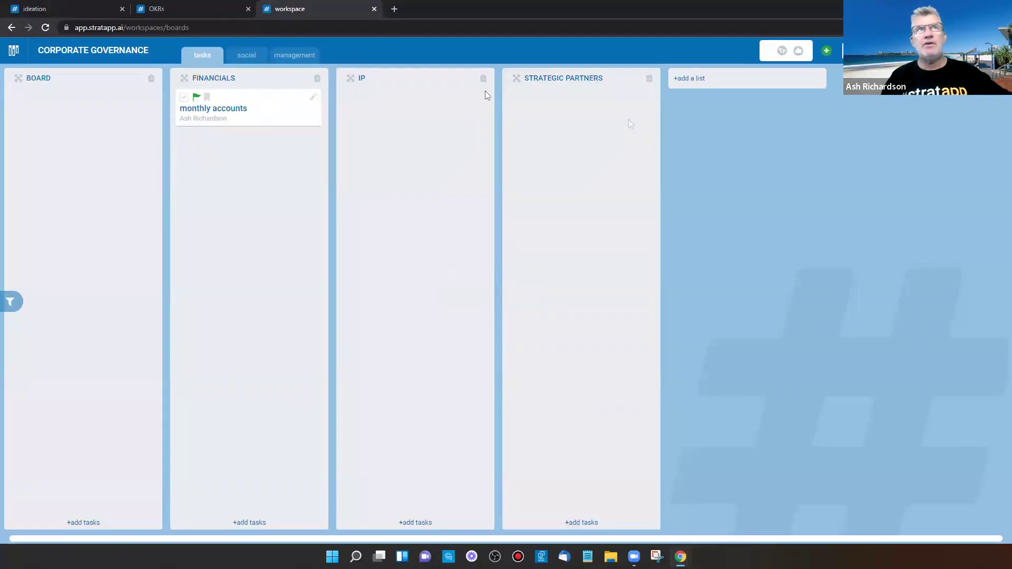
Post the comment "JAN CLOSE" in a new social thread on the related bookkeeper collaboration task.
left_click(234, 113)
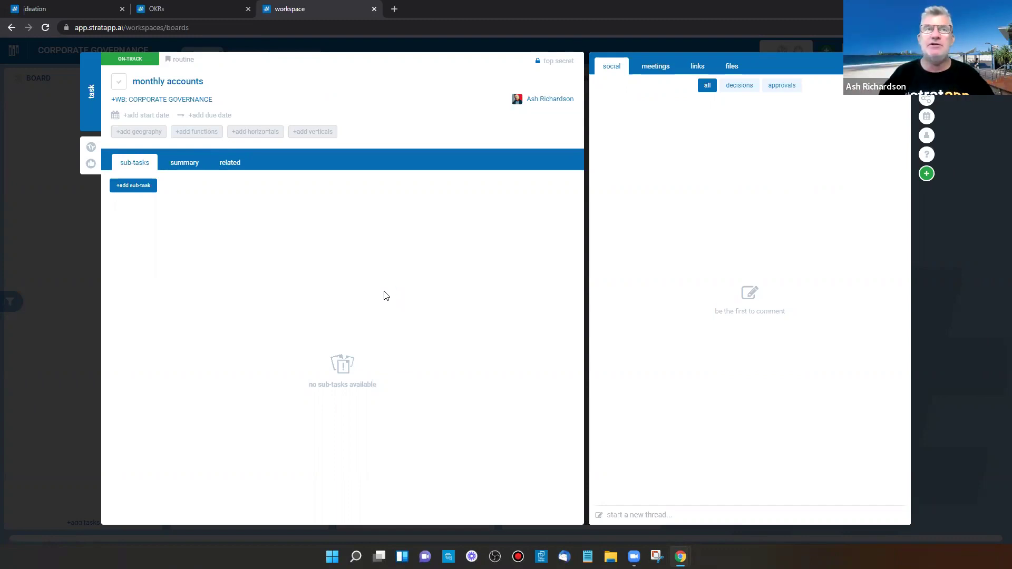
left_click(230, 163)
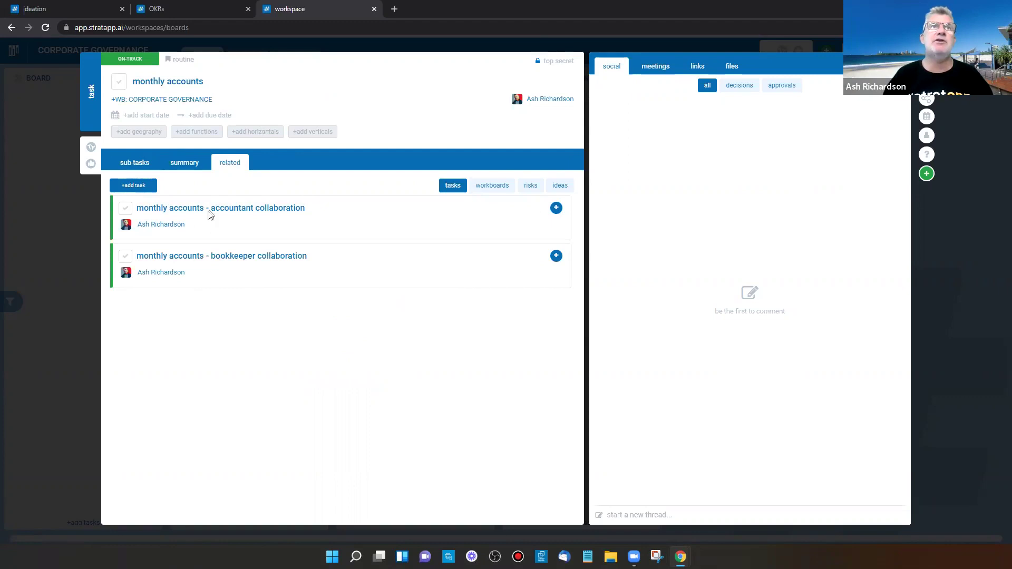
left_click(224, 259)
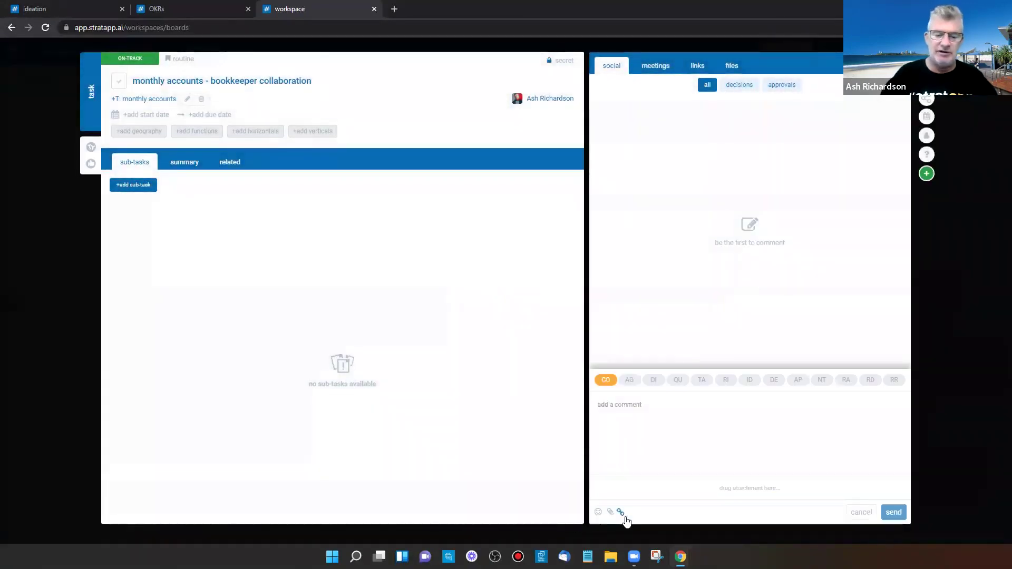
type("JAN CLOSE")
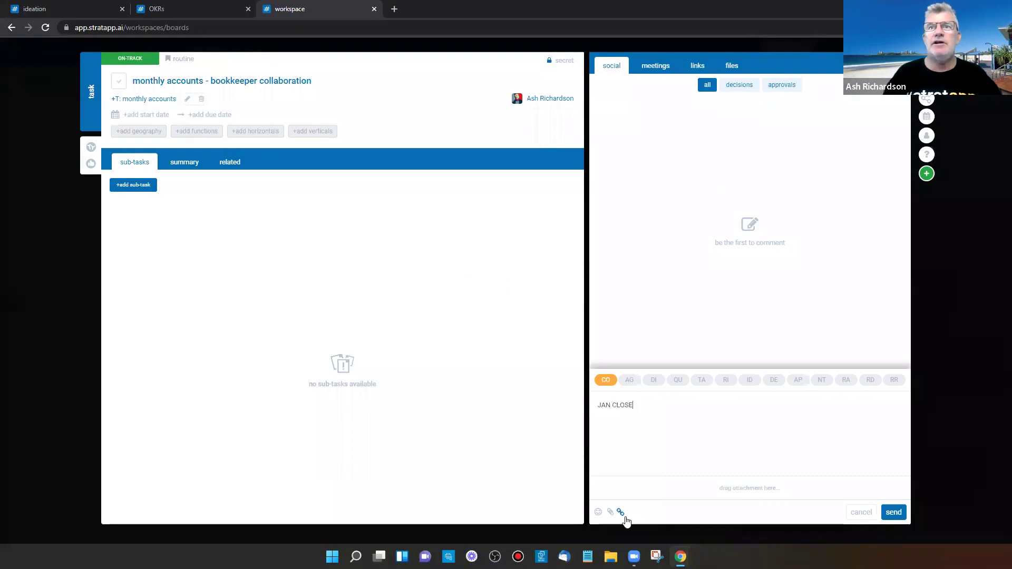
left_click(894, 512)
View the comment types available for a reply to the "JAN CLOSE" comment and discard the reply.
mouse_move(867, 137)
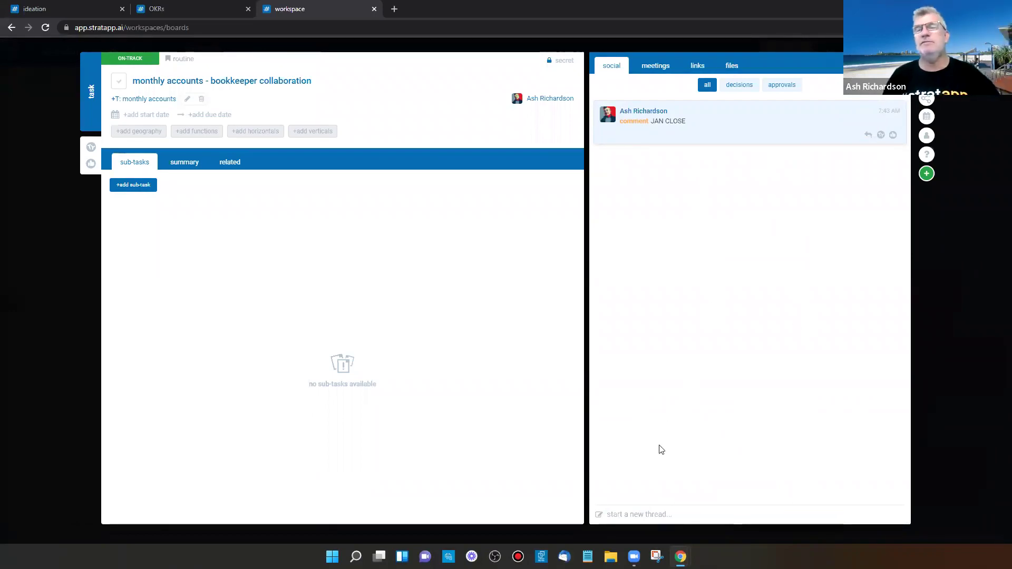
left_click(869, 136)
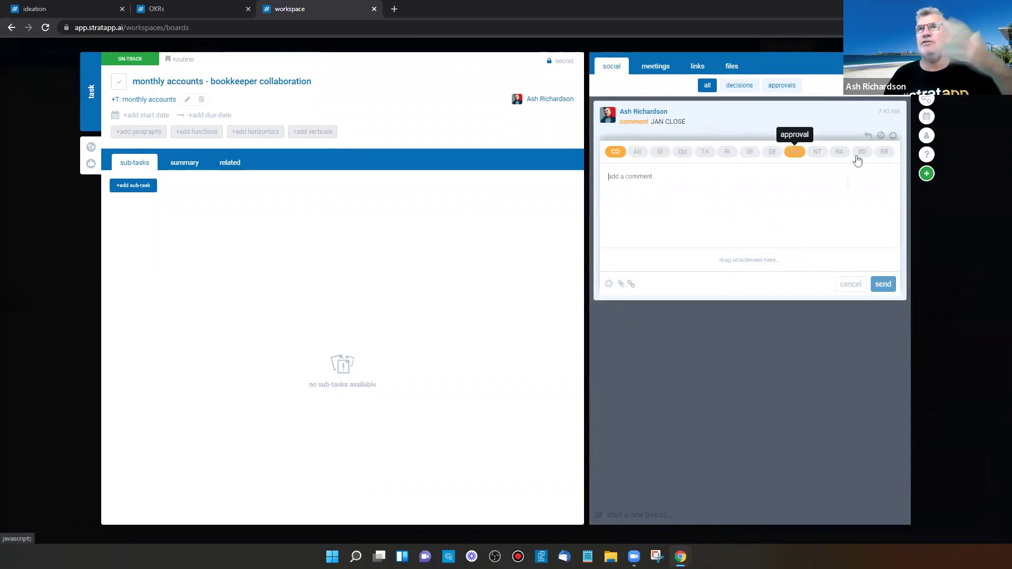
left_click(851, 284)
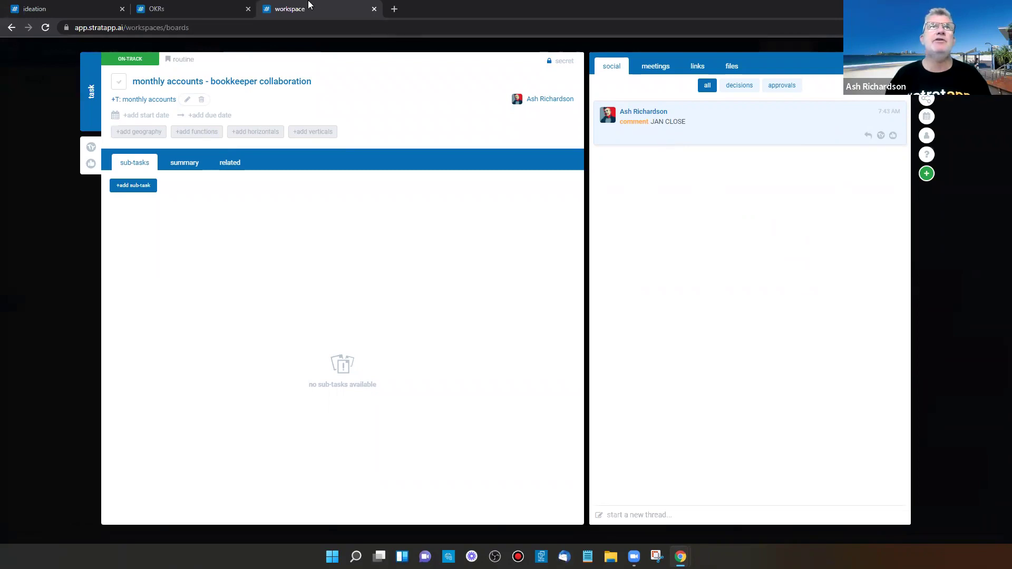
View the team objectives with their key results collapsed, and open the org-wide strategic plan.
left_click(168, 5)
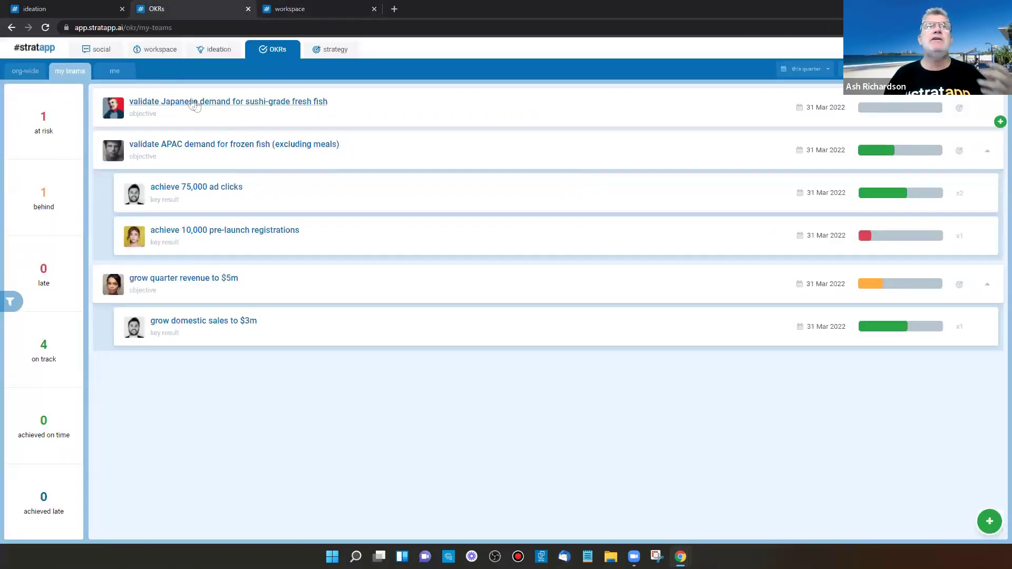
left_click(846, 69)
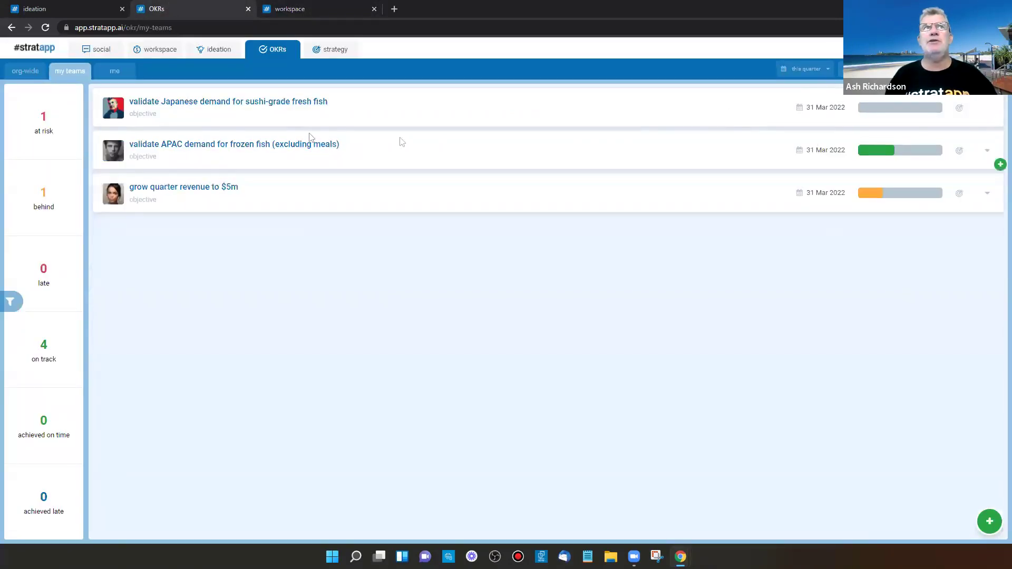
left_click(332, 49)
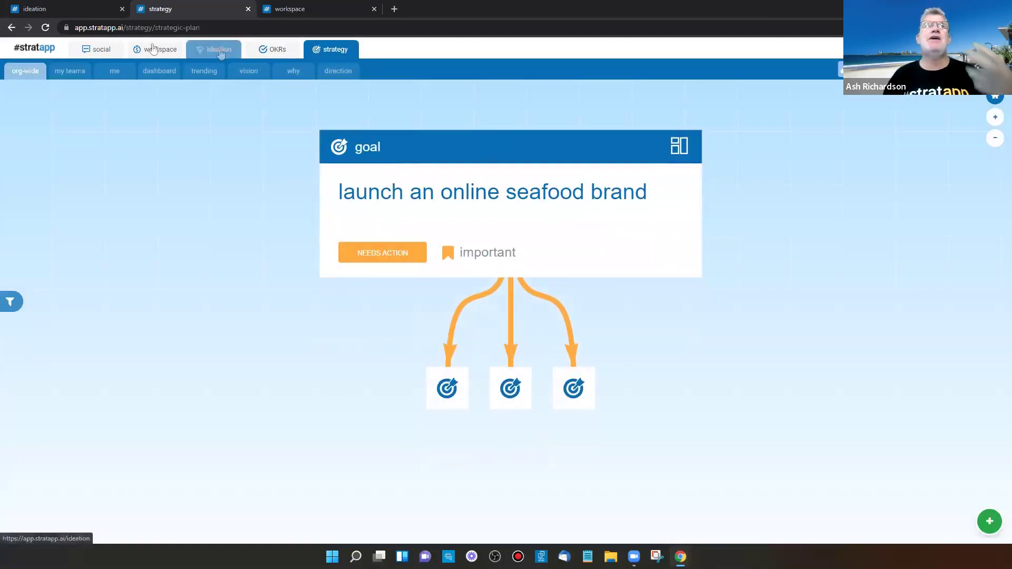
In the ideation browser tab, open the CORPORATE GOVERNANCE workboard's related task "monthly accounts - bookkeeper collaboration" through the monthly accounts task.
left_click(59, 5)
left_click(154, 49)
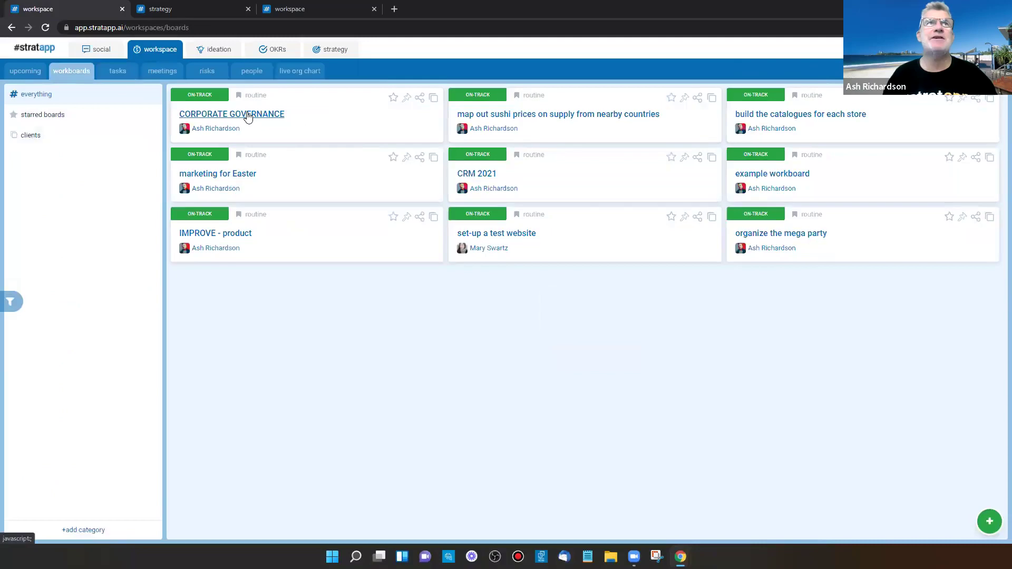
left_click(247, 111)
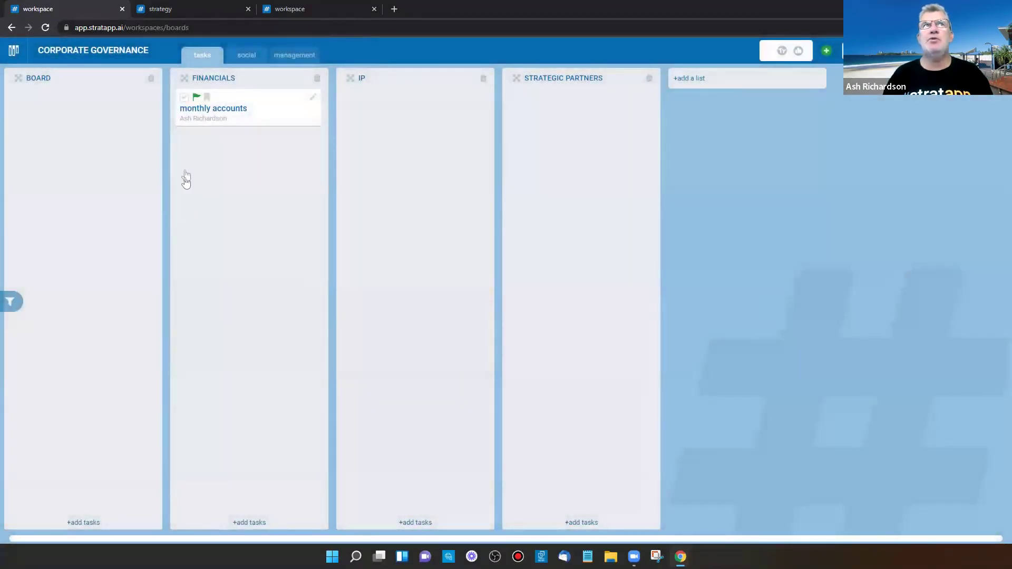
left_click(200, 112)
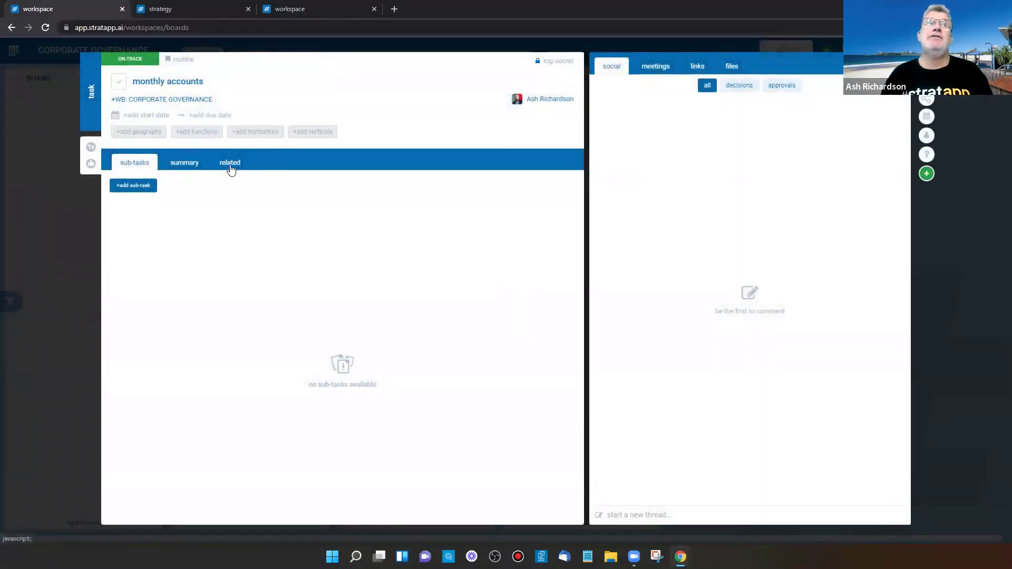
left_click(230, 167)
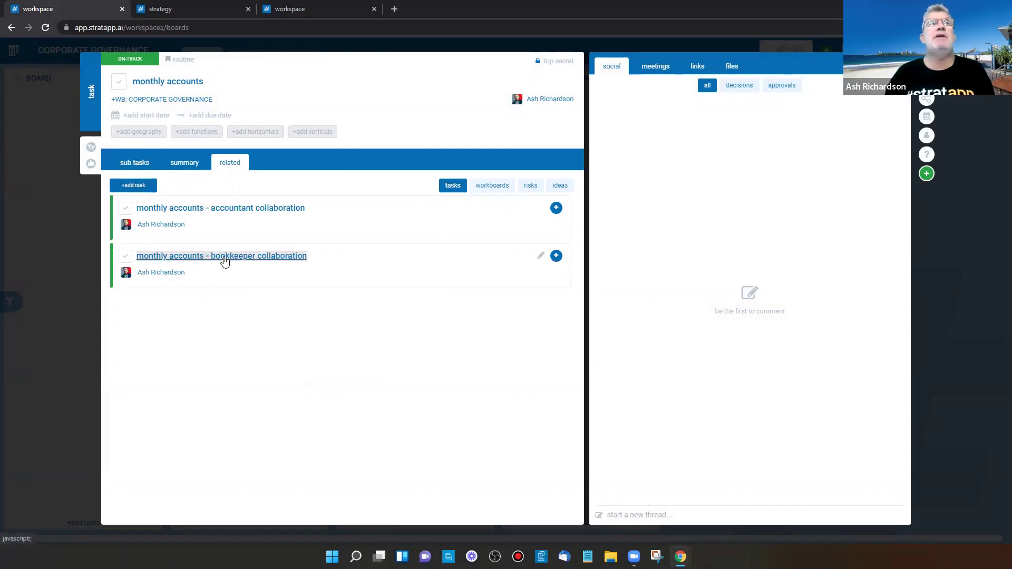
left_click(225, 260)
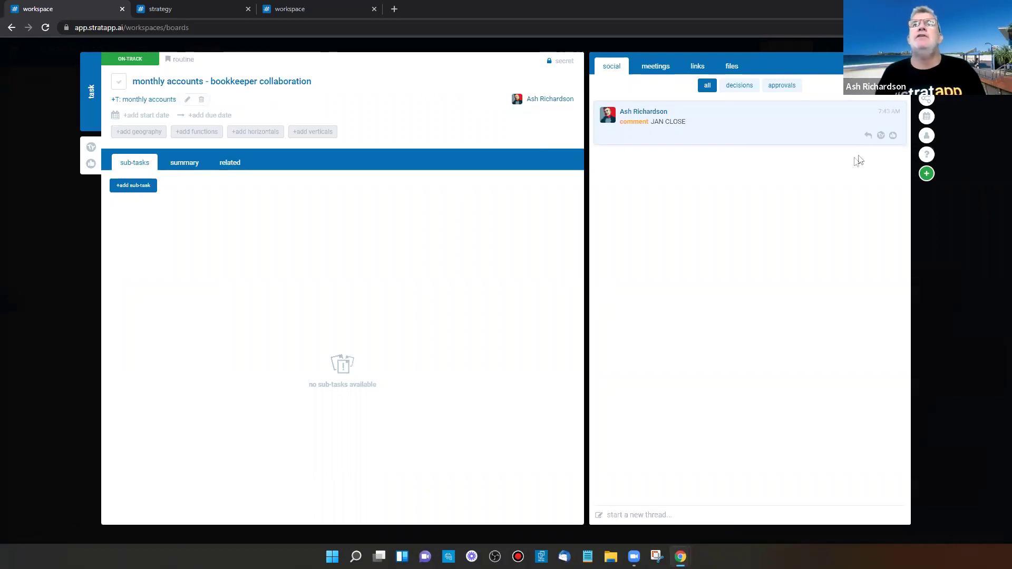
Write a task-type reply to the "JAN CLOSE" comment reading "review the Xero recons that are open for Jan".
left_click(869, 137)
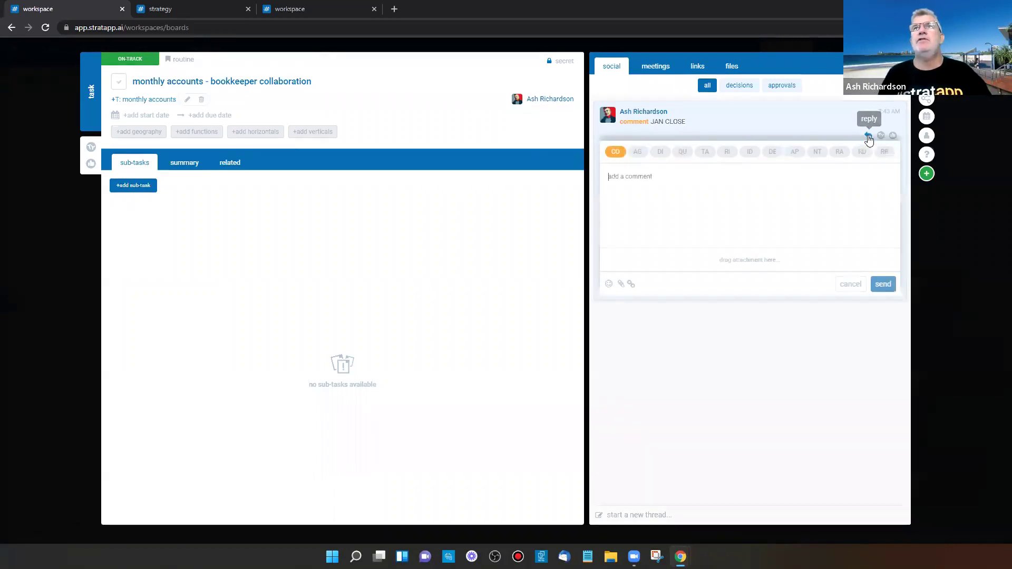
left_click(704, 152)
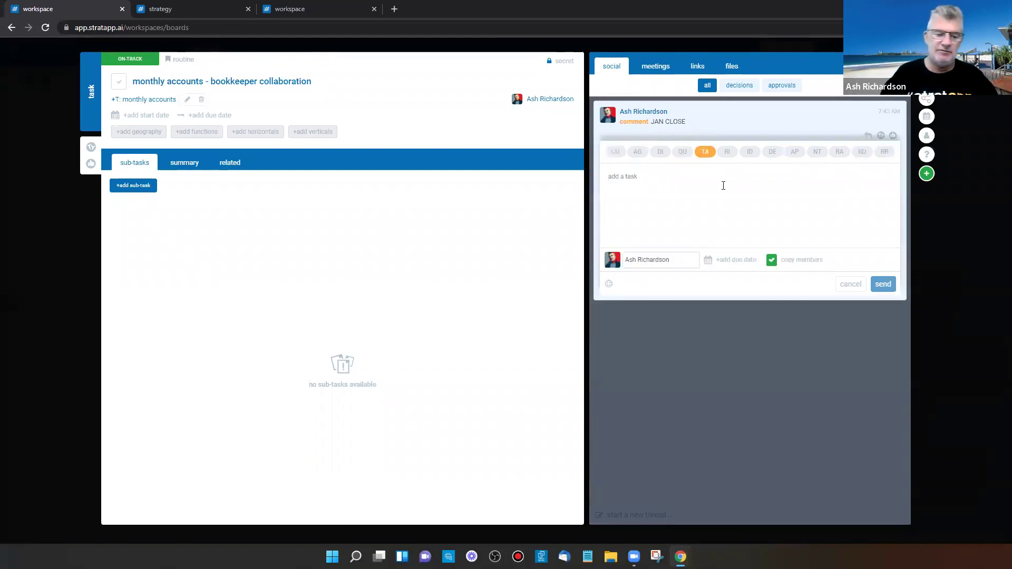
type("review the Xero recons that are topn")
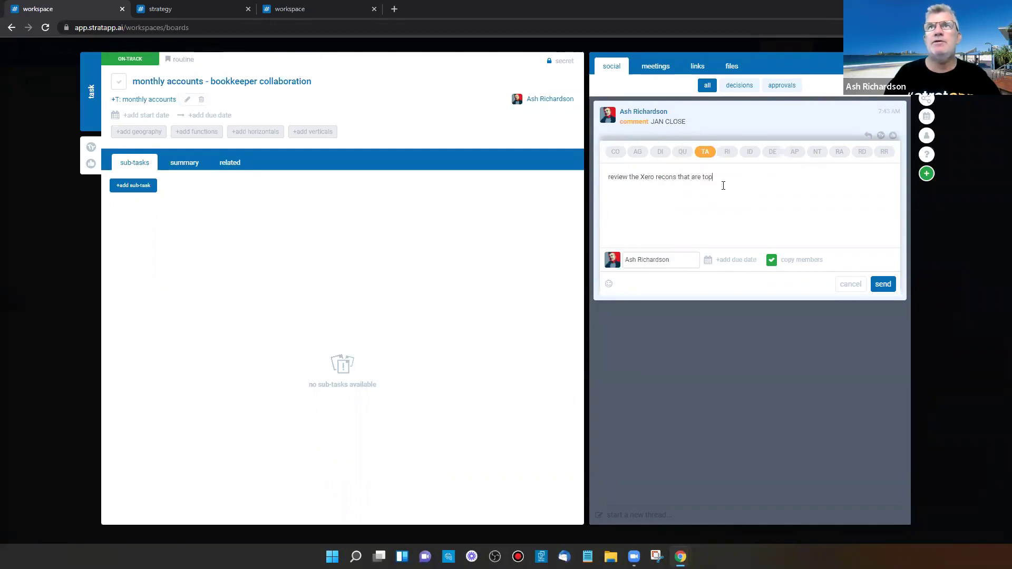
key("BackSpace")
key("BackSpace")
key("BackSpace")
key("BackSpace")
type("open f")
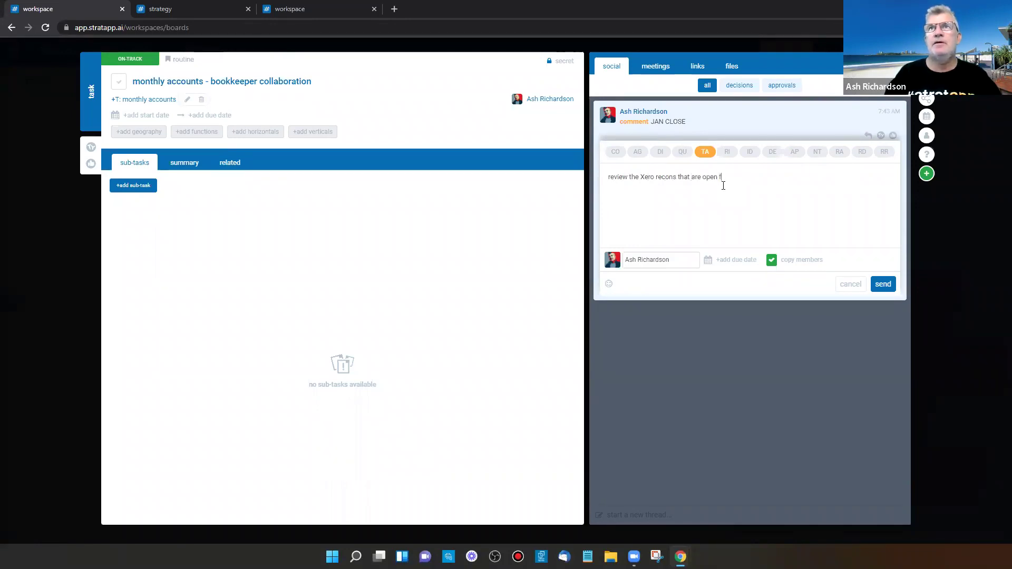
type("or Jan")
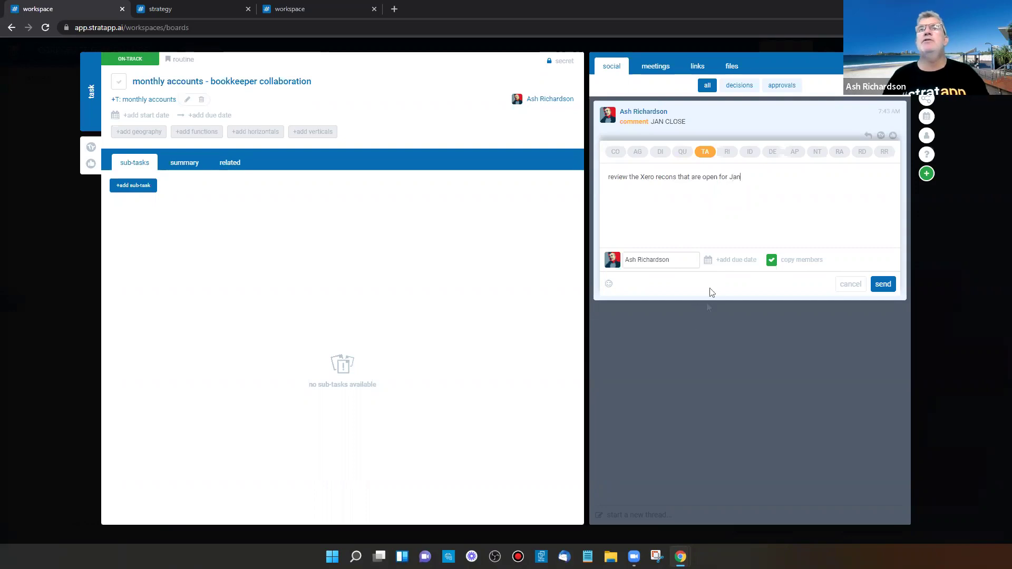
Set the task reply's due date to 4 Feb 2022 and send it.
left_click(728, 261)
left_click(737, 325)
left_click(731, 424)
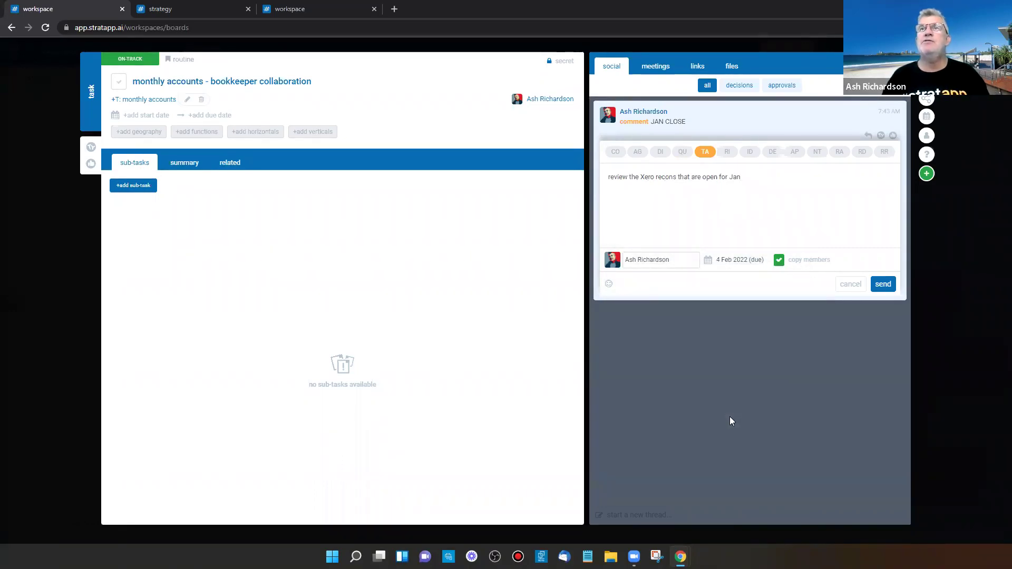
left_click(881, 285)
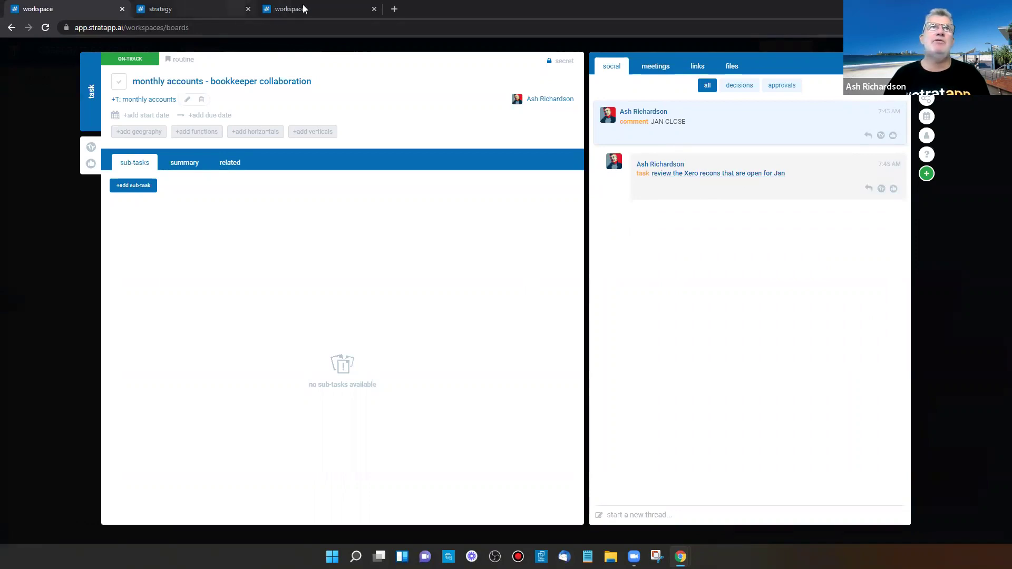
In the workspace's upcoming schedule, move the "review the Xero recons that are open for Jan" task to the top of Friday, 4 Feb.
left_click(186, 9)
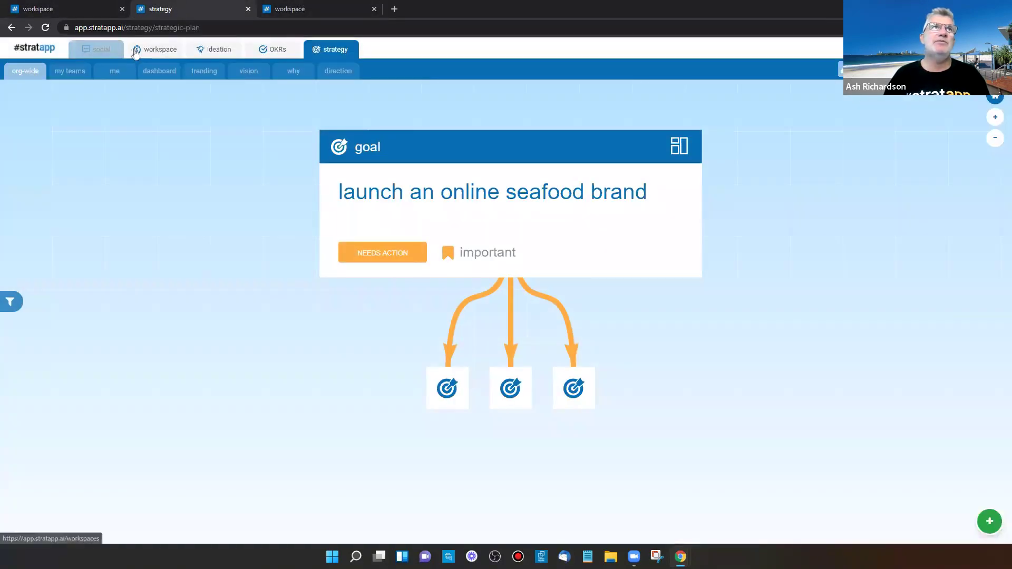
left_click(155, 49)
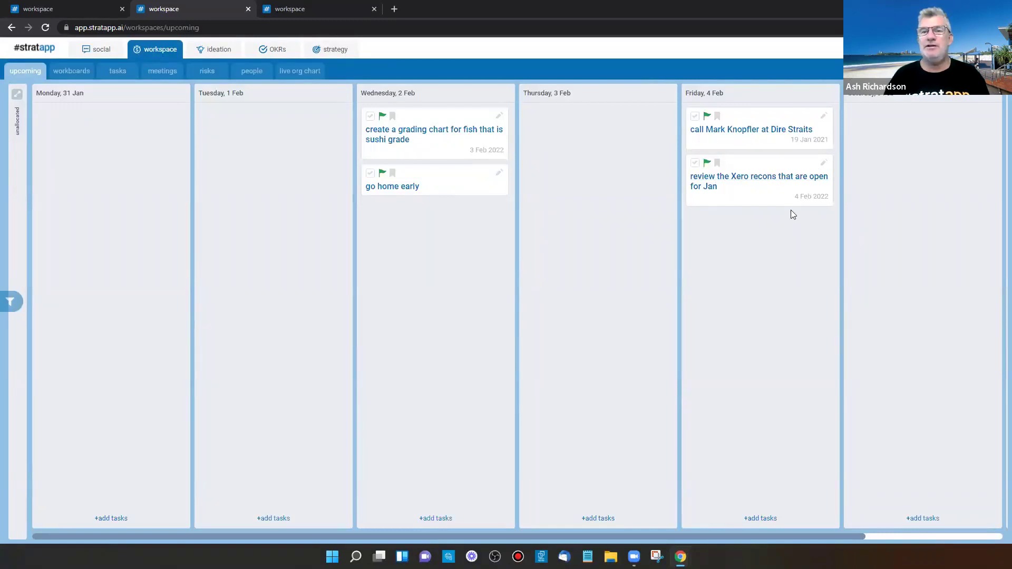
left_click_drag(766, 198, 752, 174)
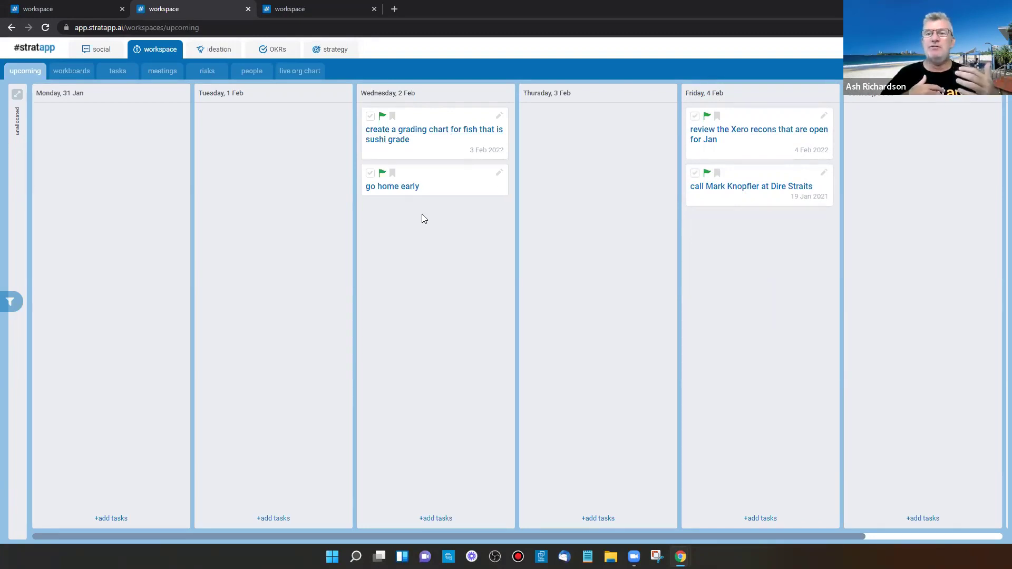
Reschedule the "create a grading chart for fish that is sushi grade" and "go home early" tasks from Wednesday to Friday, 4 Feb.
left_click_drag(422, 145, 540, 173)
left_click_drag(438, 152, 764, 194)
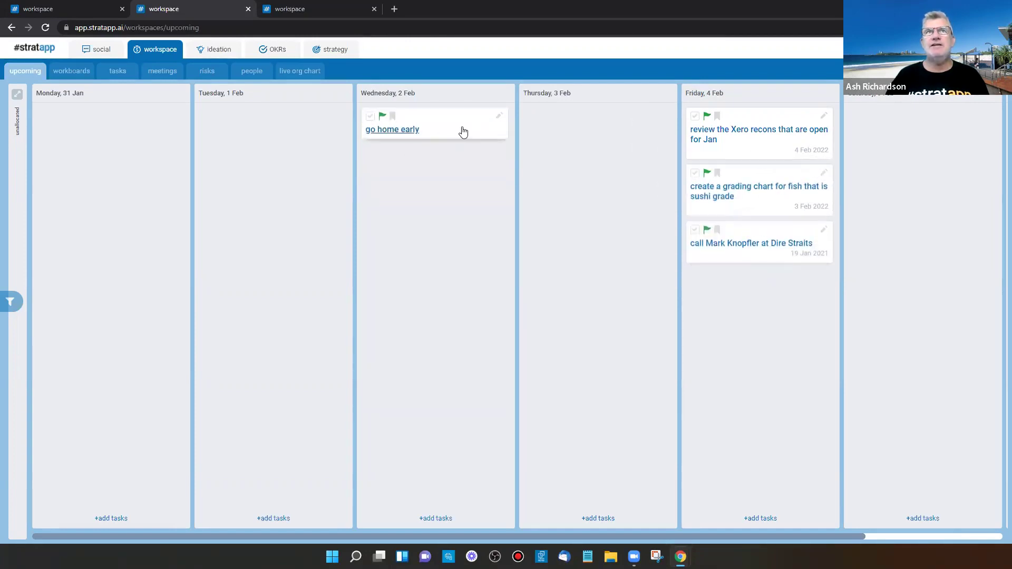
left_click_drag(463, 131, 810, 321)
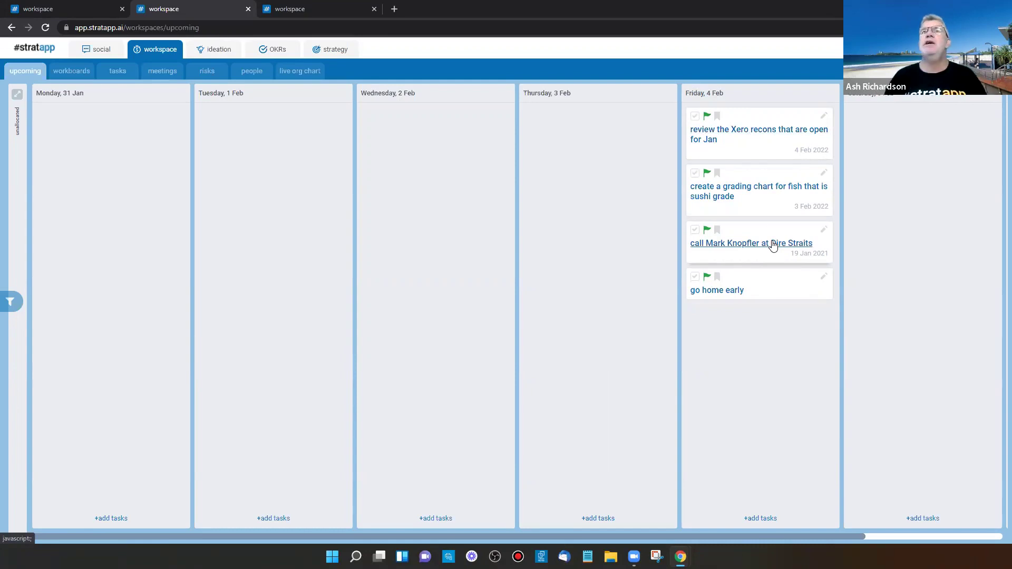
Trace the sushi-grade grading chart task to its parent objective, "validate Japanese demand for sushi-grade fresh fish".
left_click(734, 189)
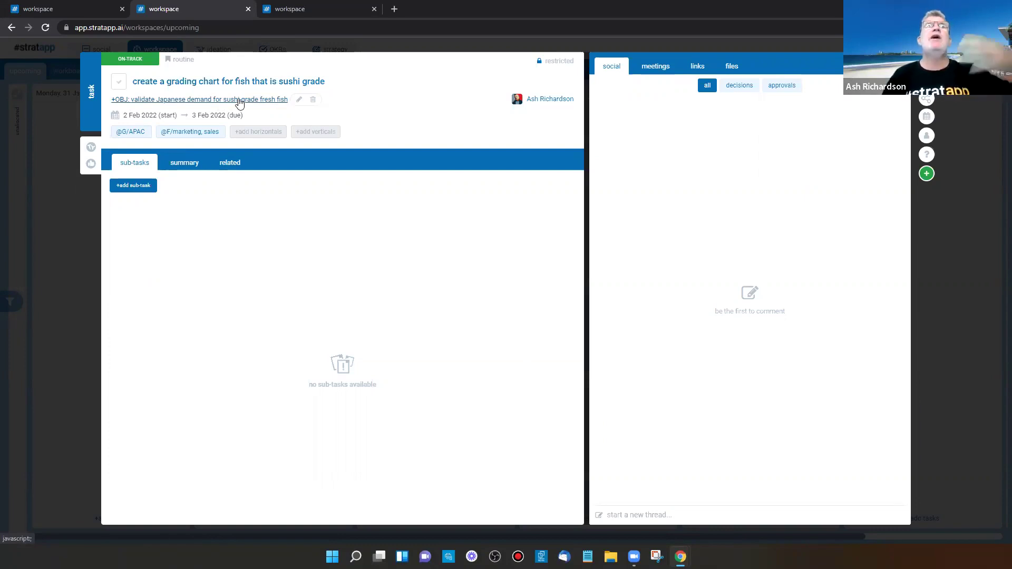
left_click(239, 100)
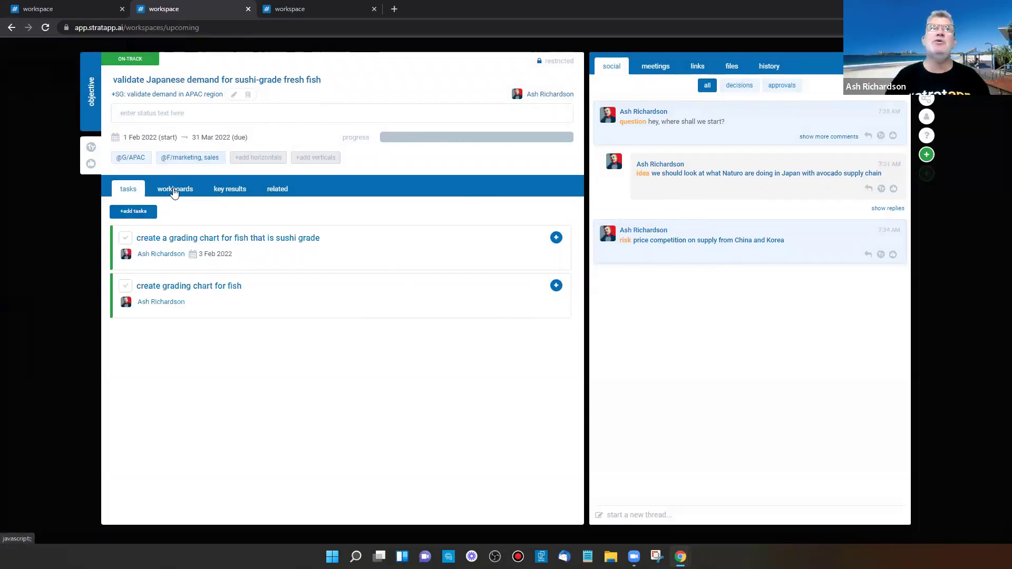
View the upcoming schedule in the third browser tab alongside the open objective and bookkeeper collaboration task in the other tabs.
left_click(319, 10)
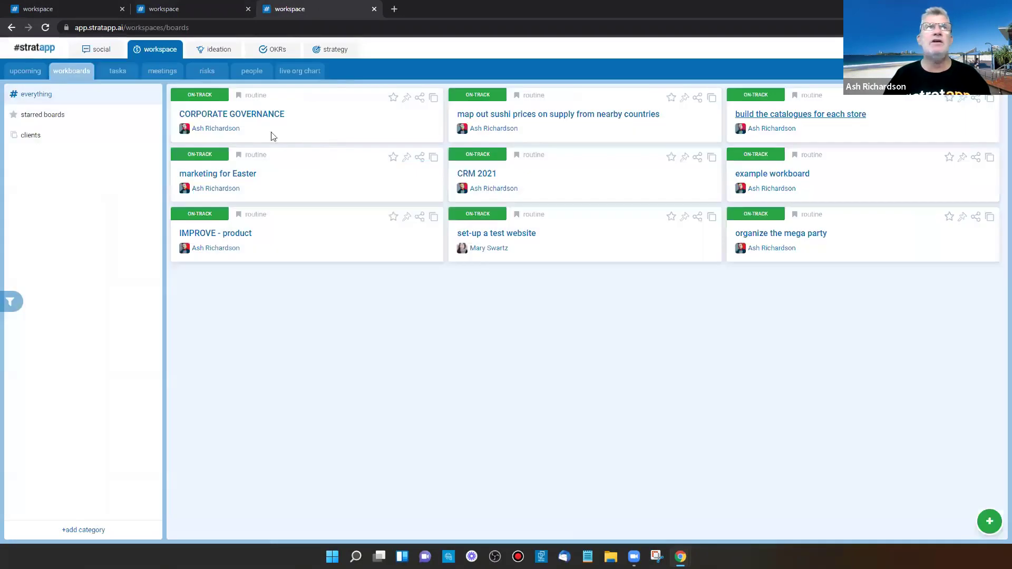
left_click(26, 70)
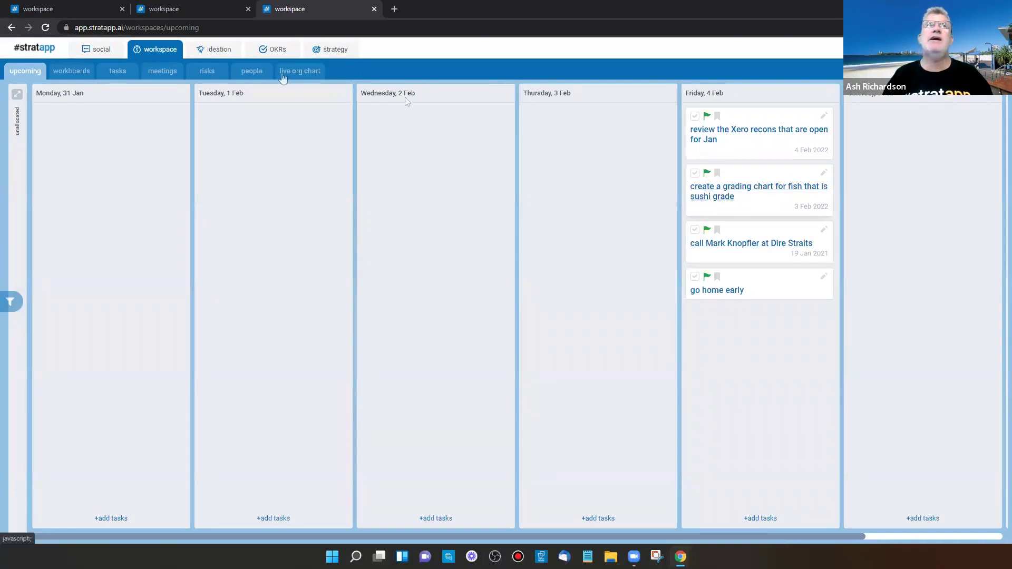
left_click(169, 7)
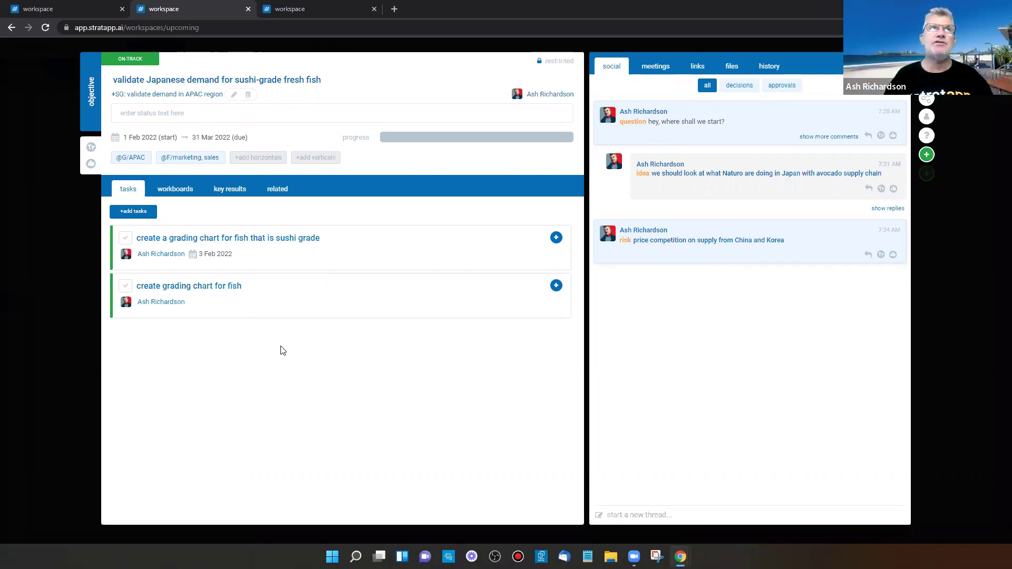
left_click(13, 9)
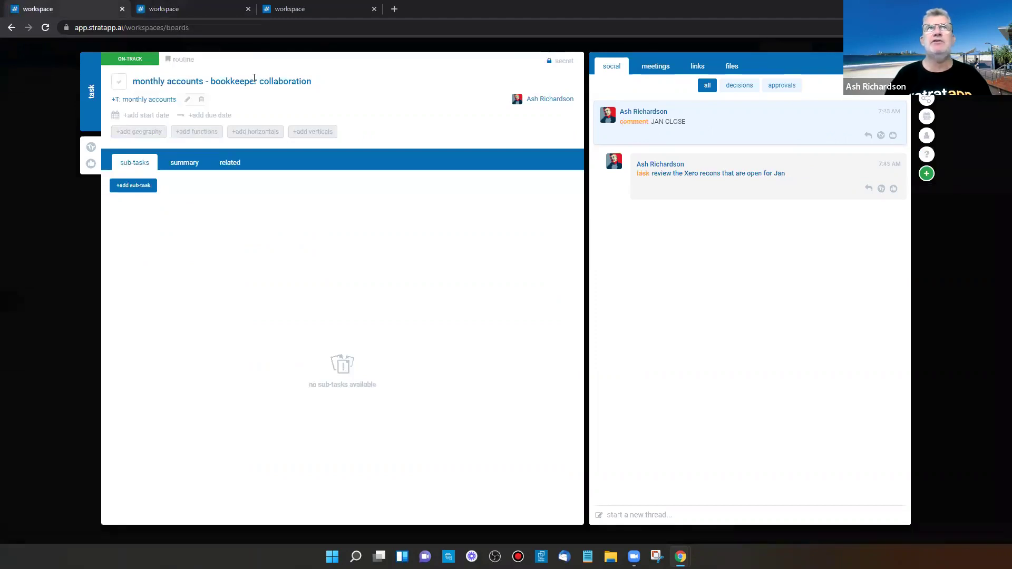
left_click(319, 10)
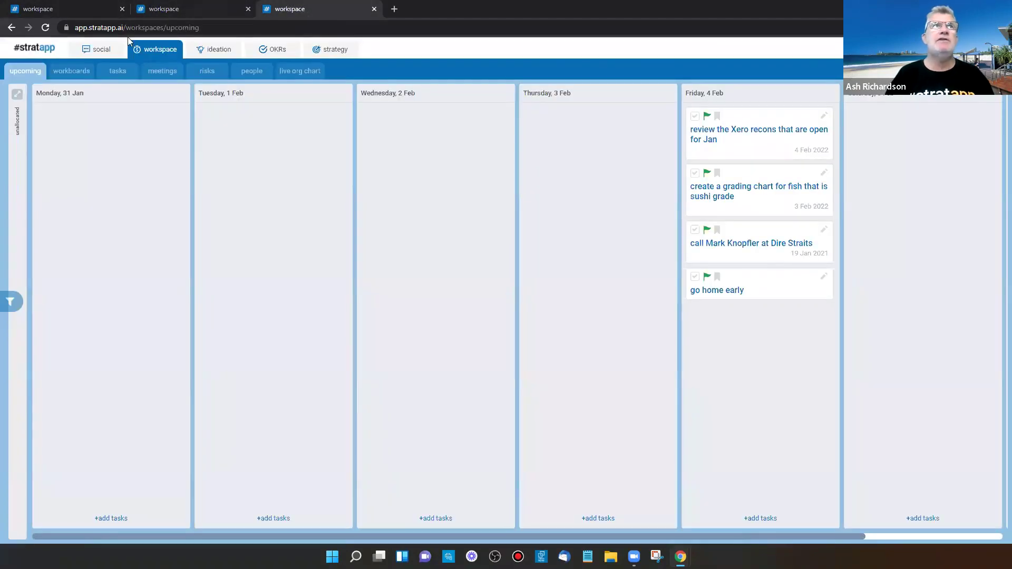
Open the Japanese demand objective from the social work feed, discard a new thread there, and examine the feed's filters.
left_click(87, 53)
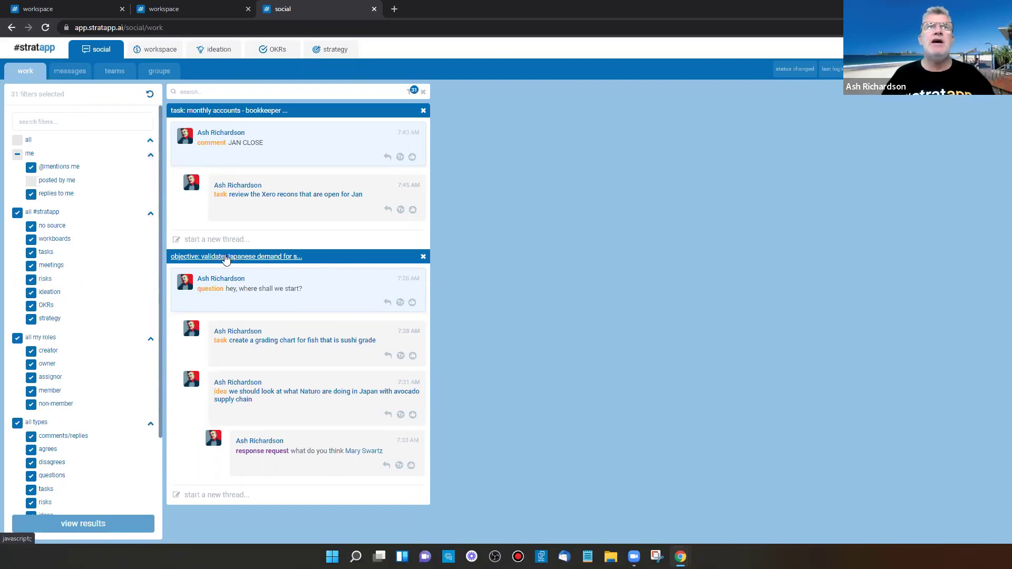
left_click(226, 257)
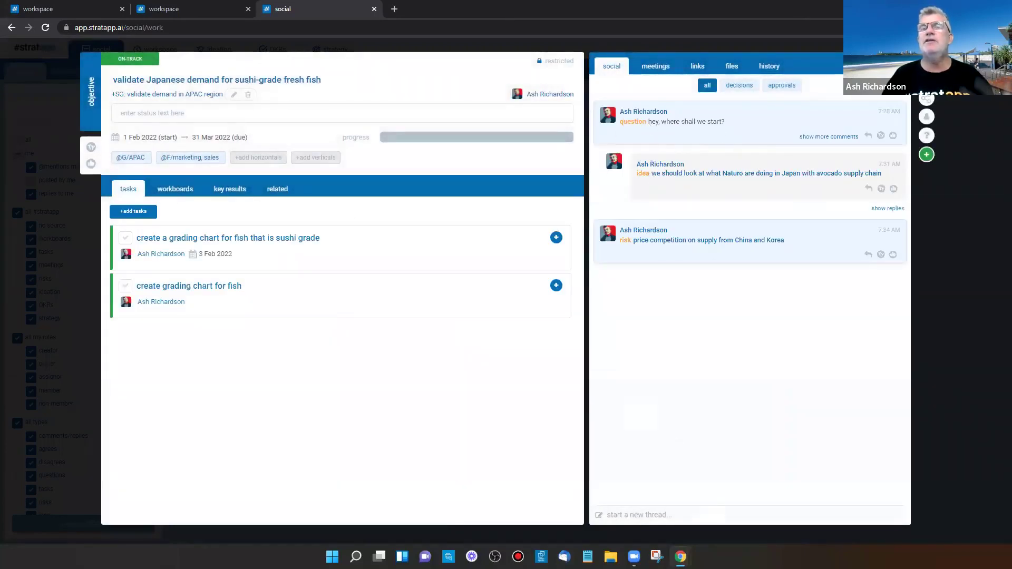
left_click(689, 516)
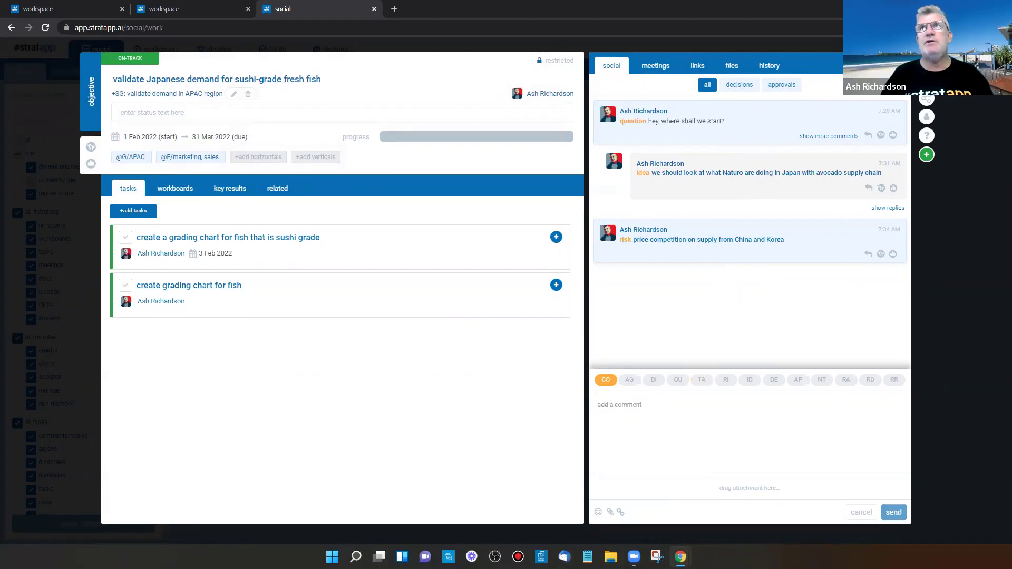
key("Escape")
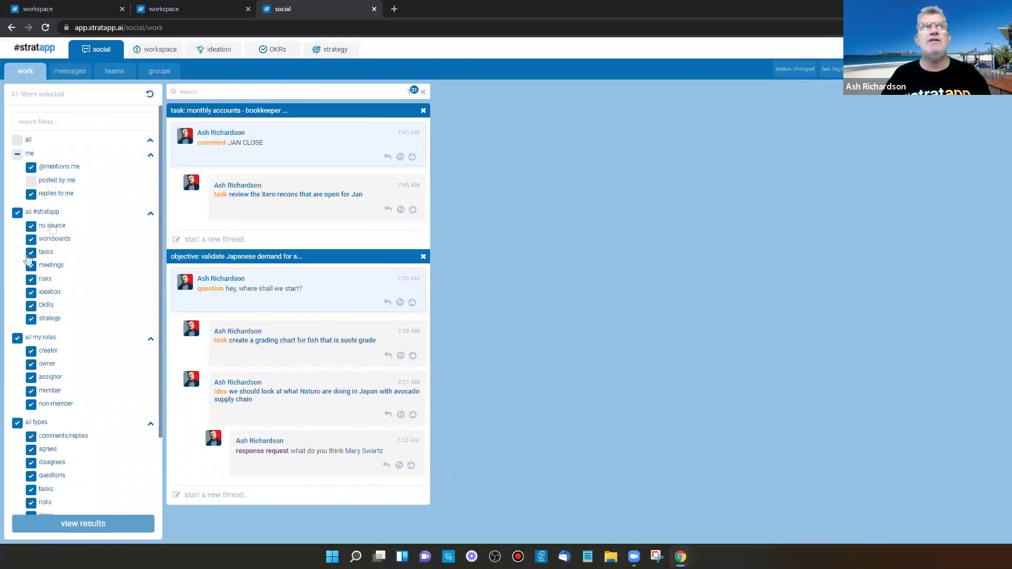
scroll(51, 302, "down", 5)
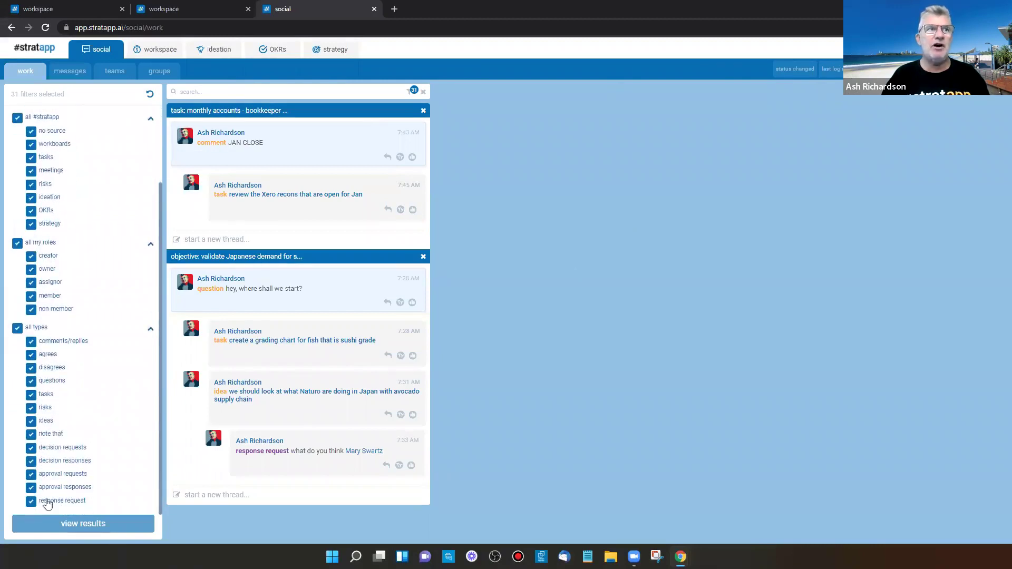
scroll(62, 429, "up", 5)
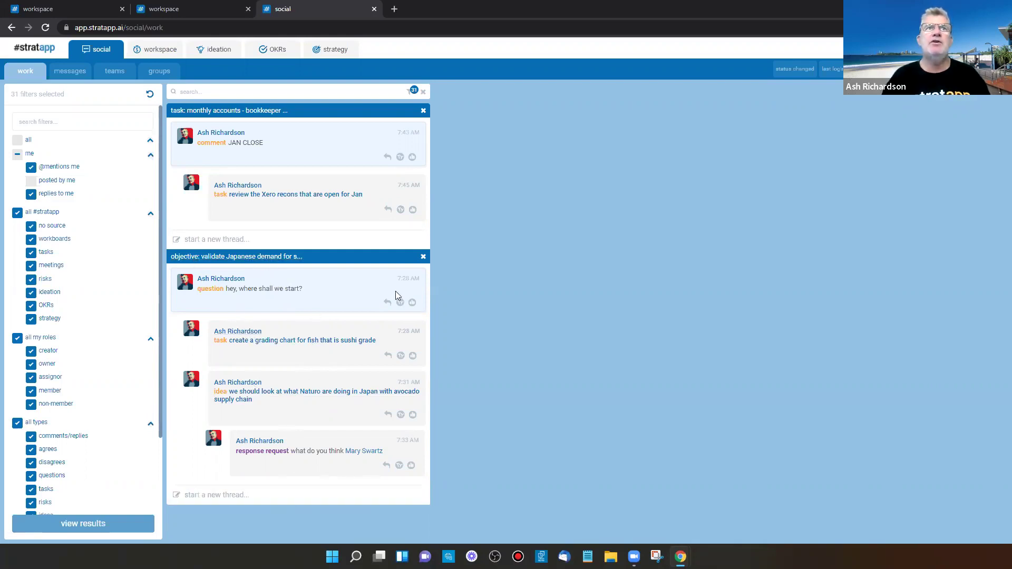
Reply to the "hey, where shall we start?" question in the objective's feed with the comment "let's start with sushi".
left_click(387, 303)
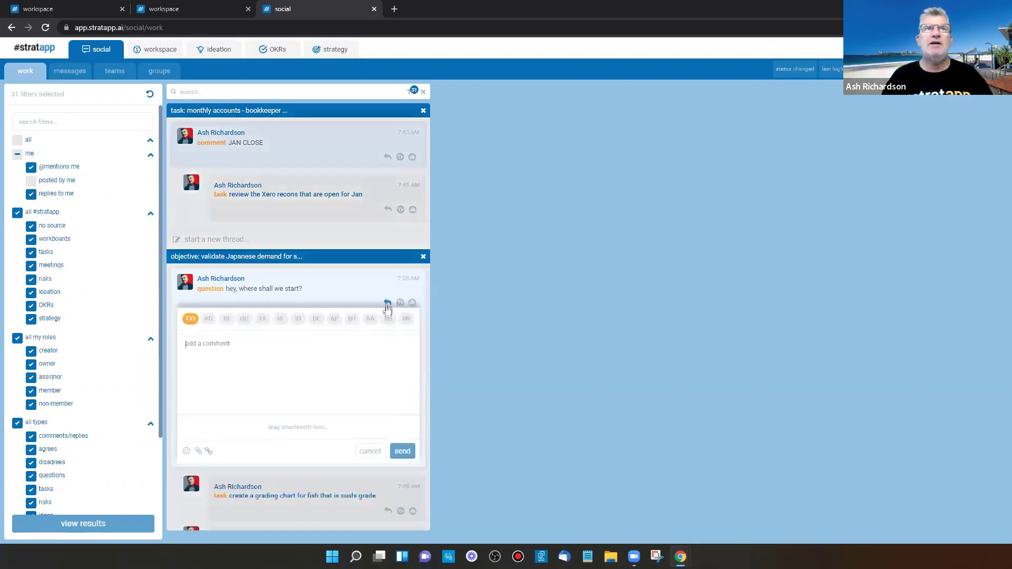
type("let's")
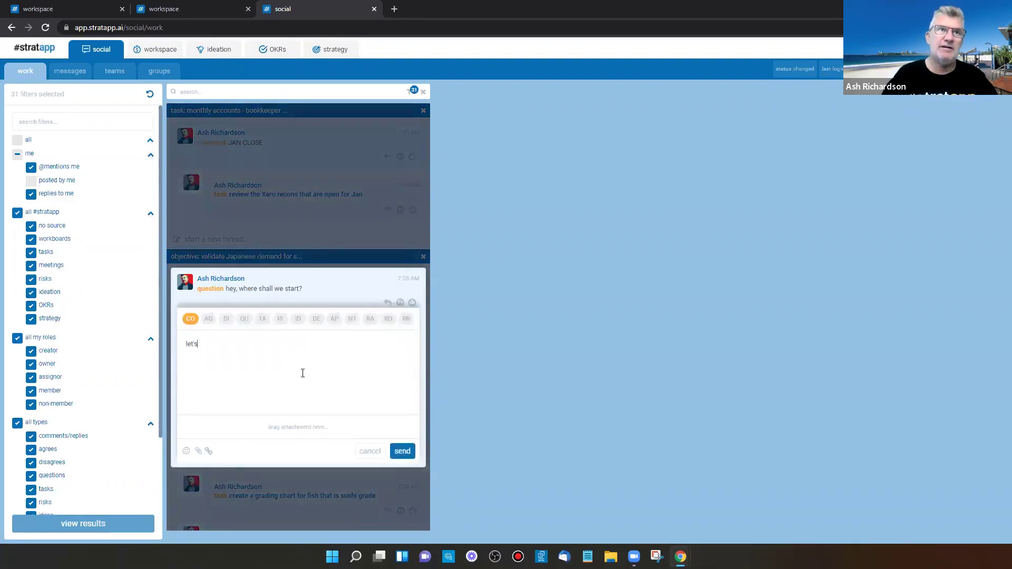
type(" start with sushs")
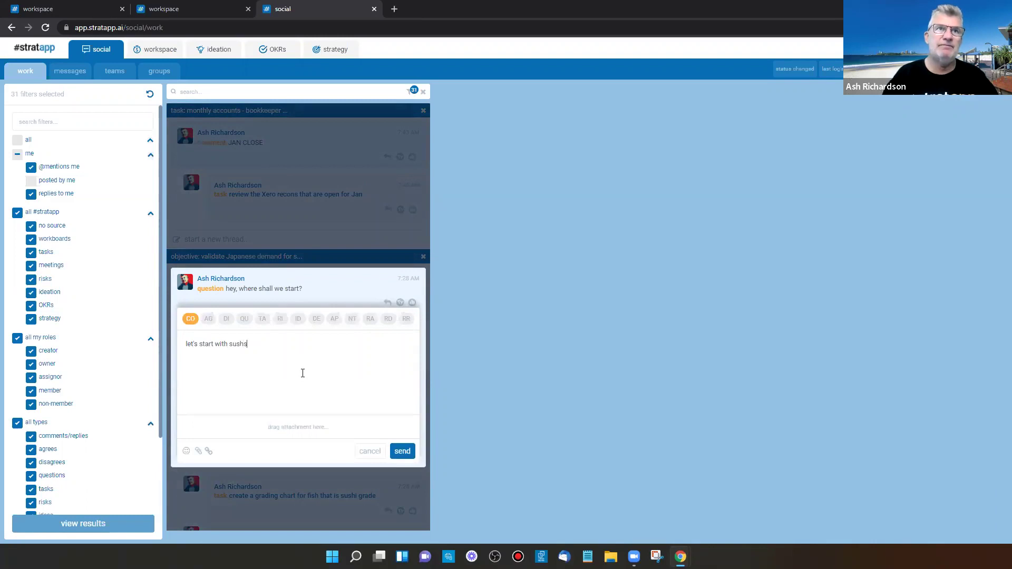
key("BackSpace")
type("i")
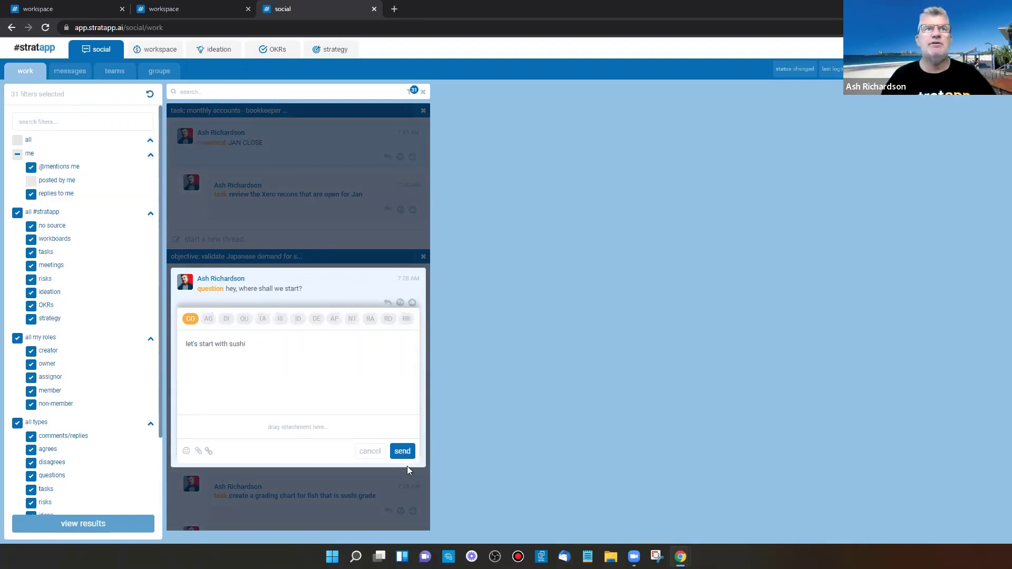
left_click(402, 452)
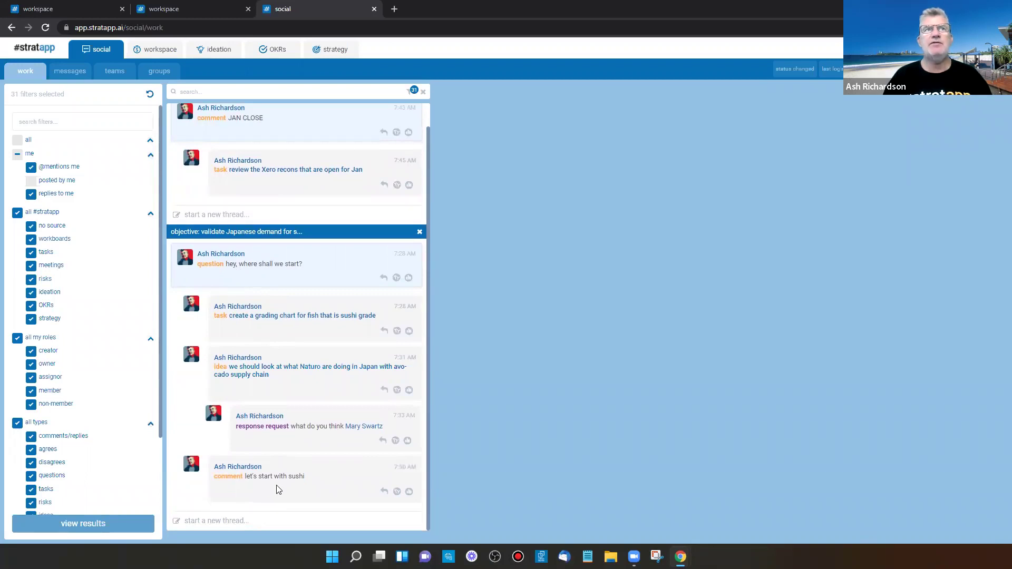
Open the Japanese demand objective from the social feed, compare its comments with the other browser tabs, and close the objective.
scroll(280, 405, "up", 1)
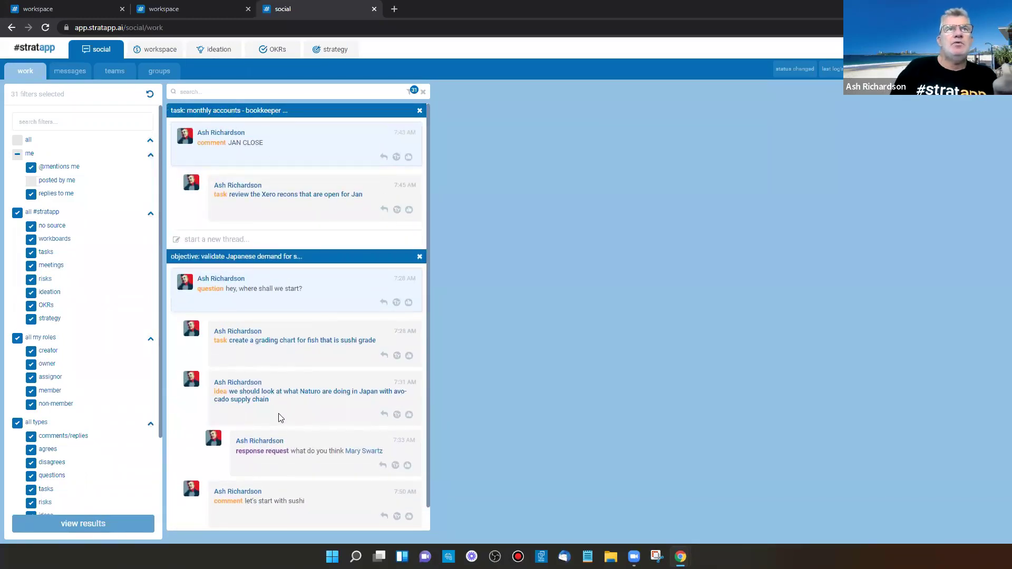
left_click(247, 258)
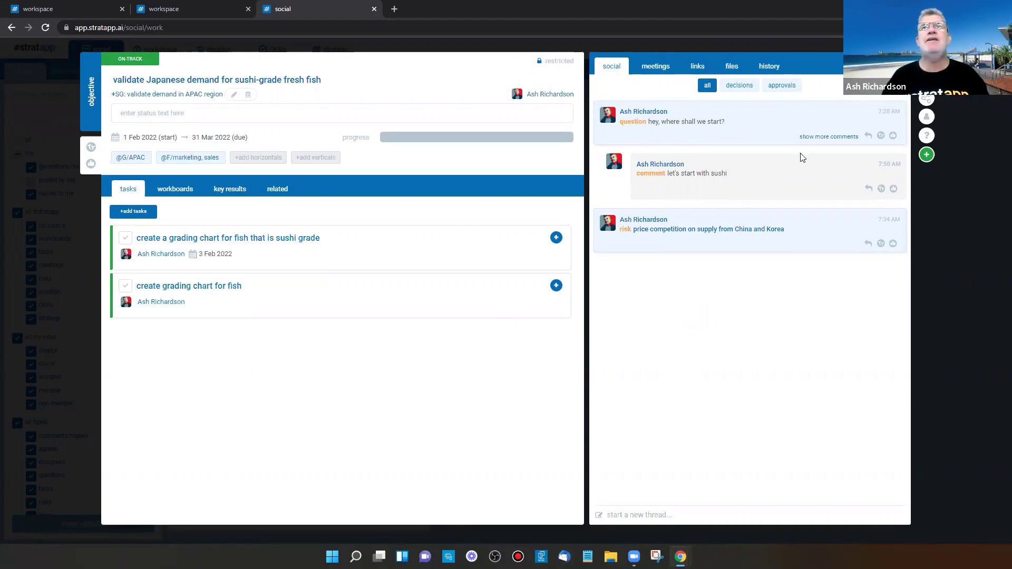
left_click(183, 8)
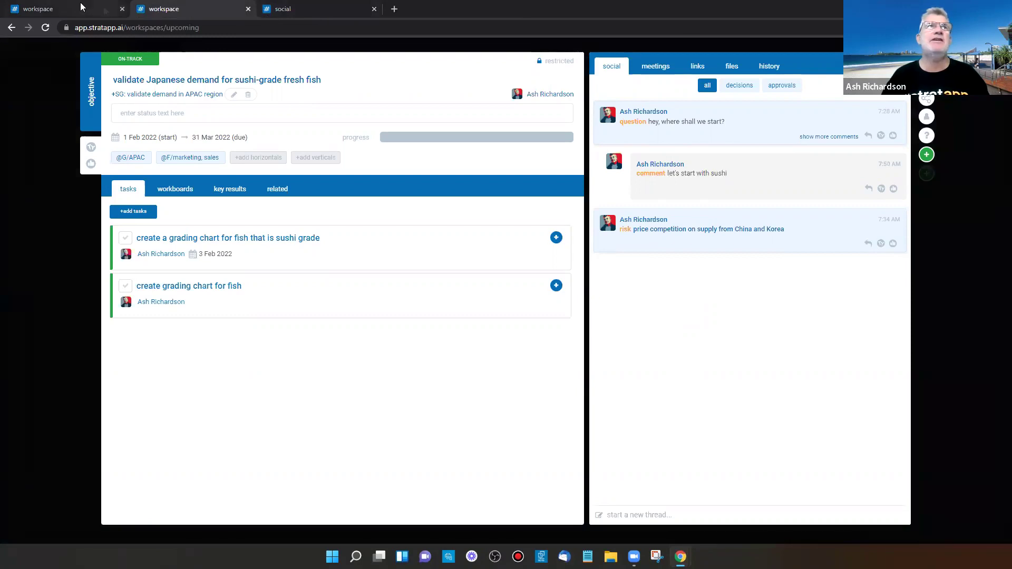
left_click(104, 11)
left_click(286, 10)
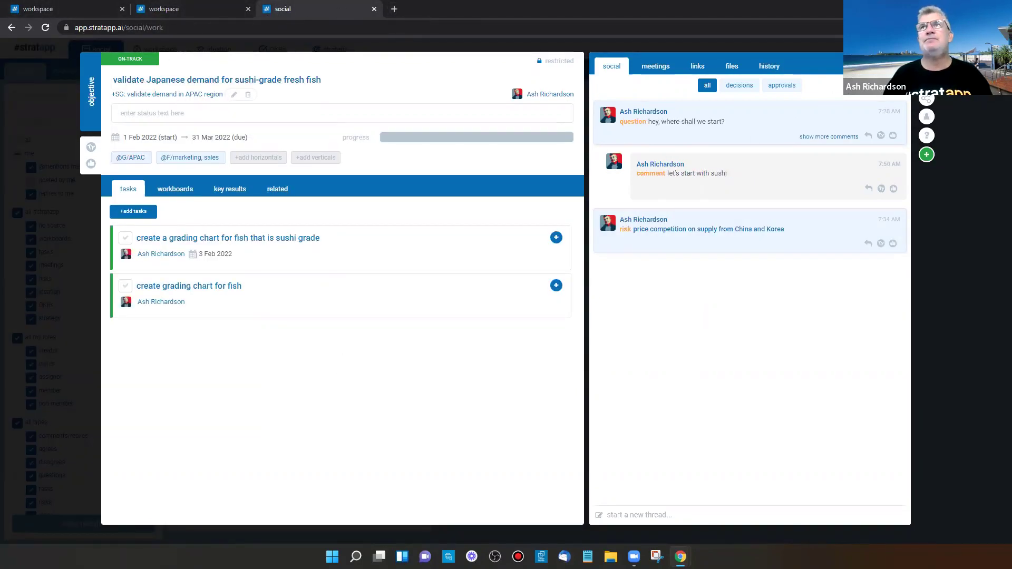
key("Escape")
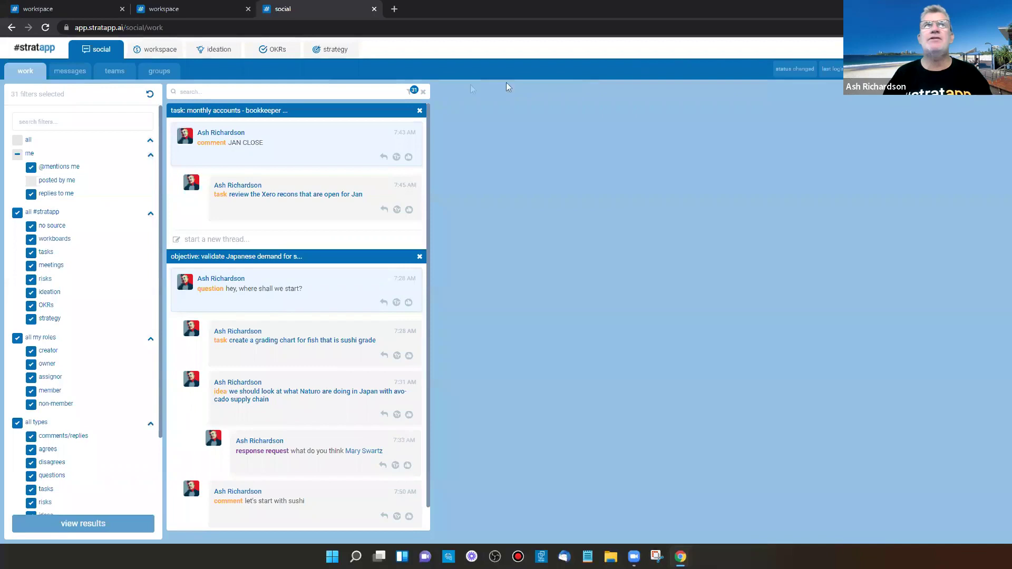
Show the workspace's risks with all filters selected.
left_click(168, 54)
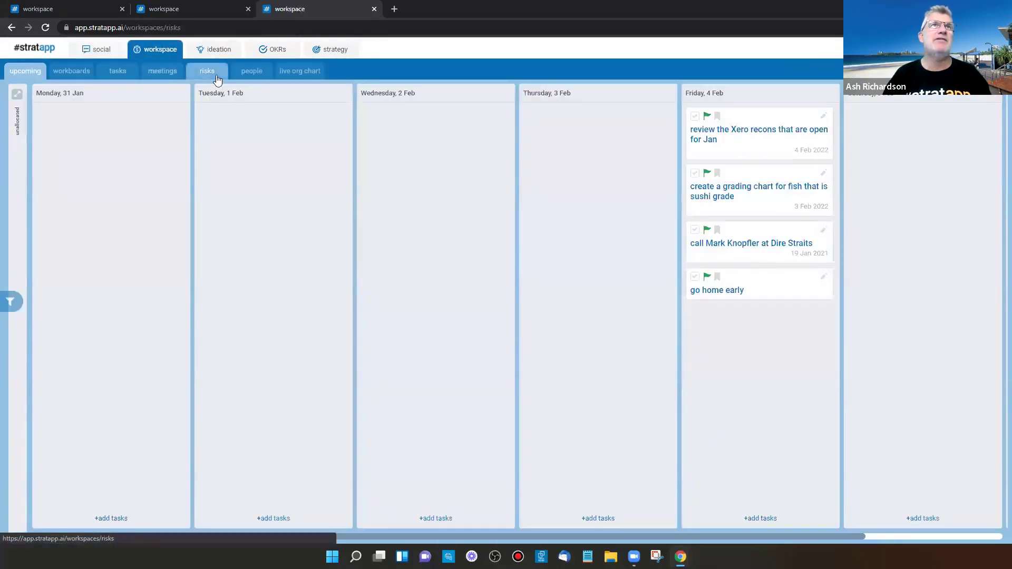
left_click(207, 70)
left_click(17, 140)
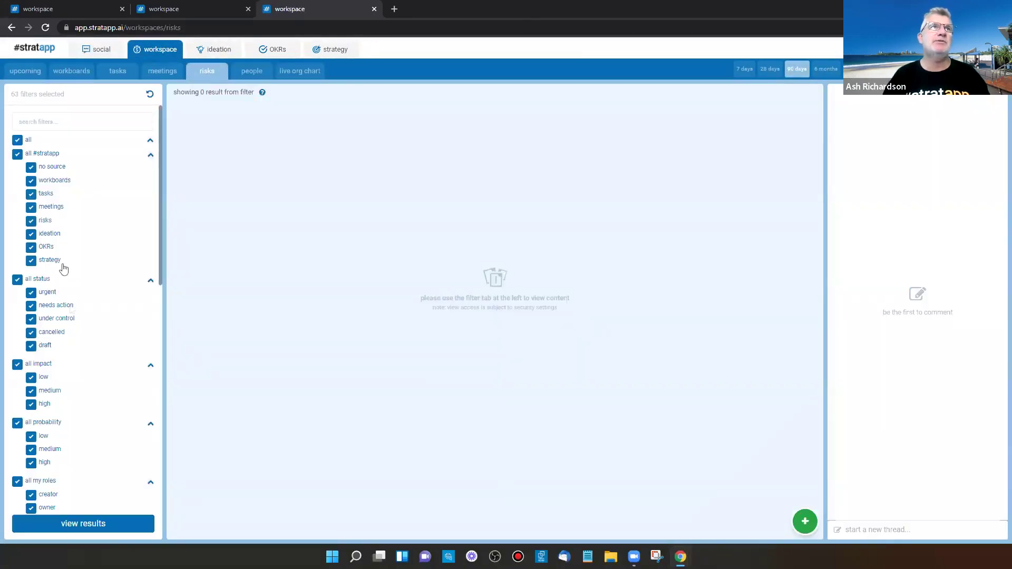
left_click(68, 526)
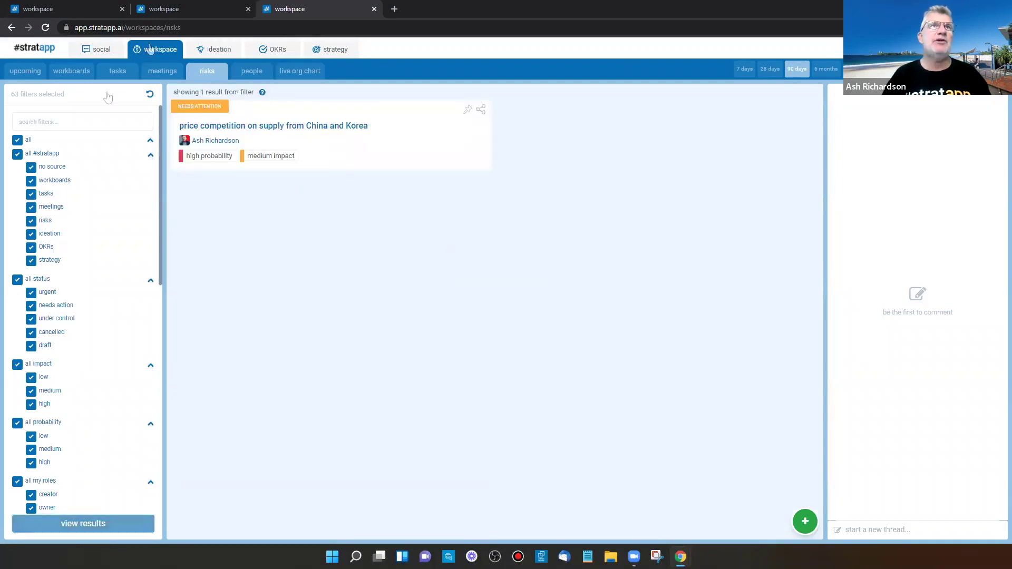